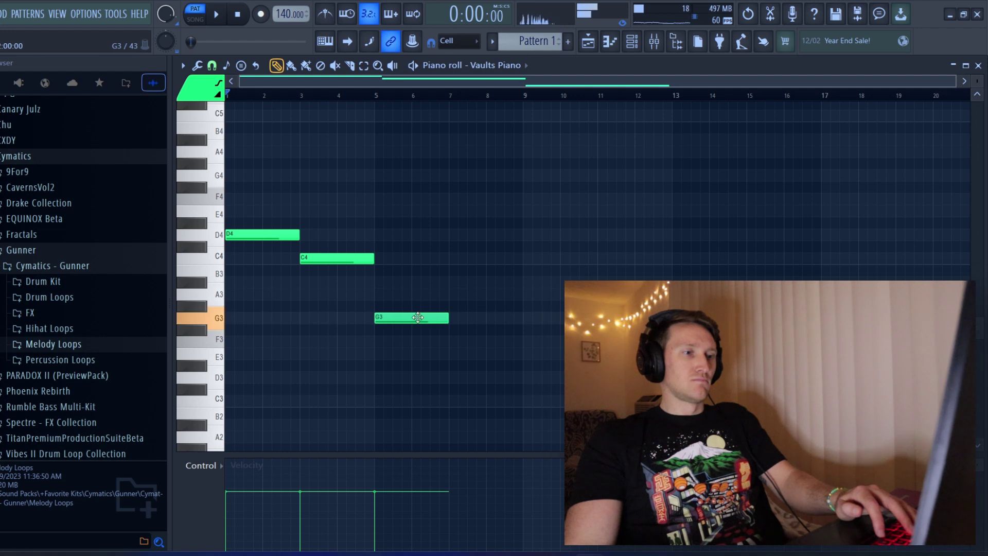
Add an A3 note at bar 7 and play back the four-note bass line
{"action": "left_click", "coordinate": [456, 294]}
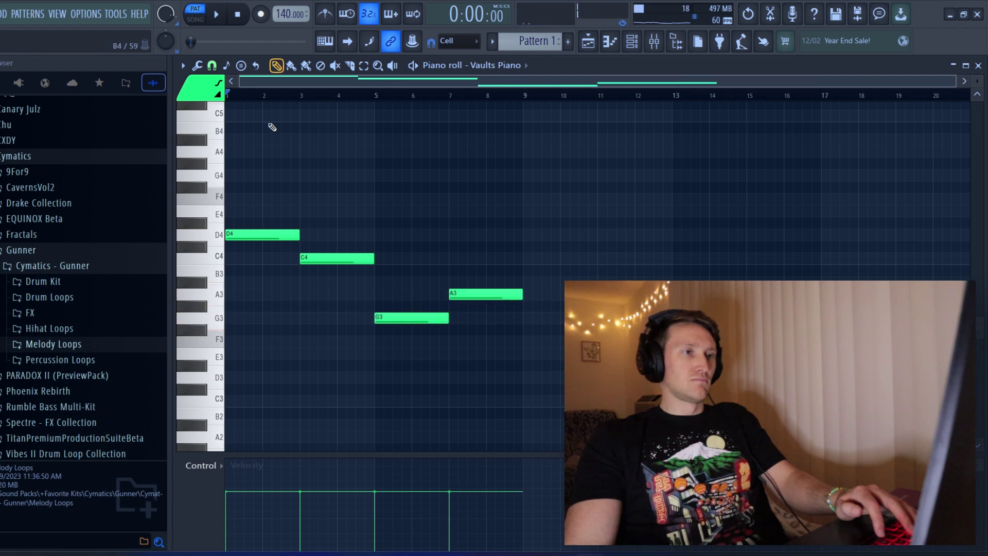
{"action": "left_click_drag", "start_coordinate": [270, 97], "coordinate": [404, 99]}
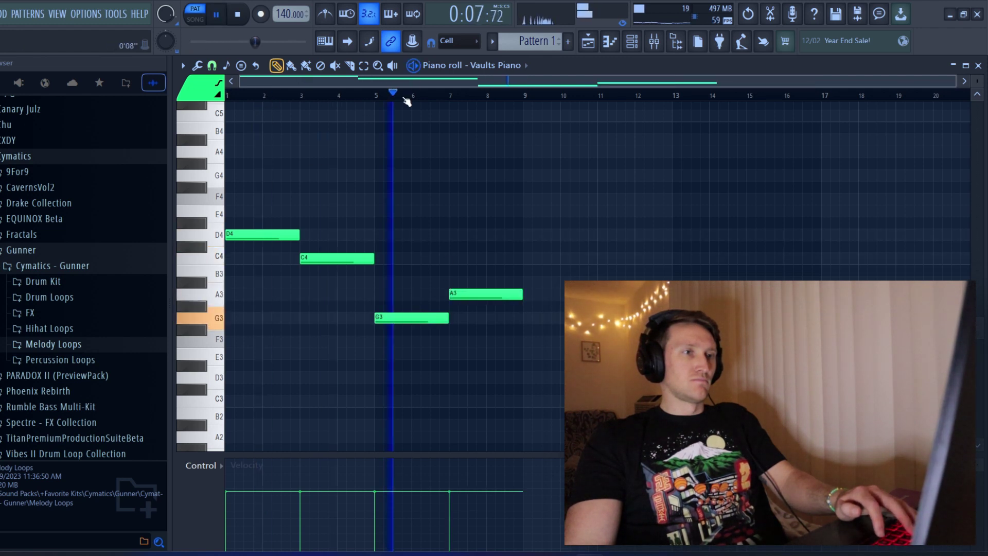
{"action": "left_click", "coordinate": [490, 97]}
{"action": "left_click_drag", "start_coordinate": [304, 97], "coordinate": [481, 99]}
{"action": "scroll", "coordinate": [360, 278], "scroll_direction": "up", "scroll_amount": 3}
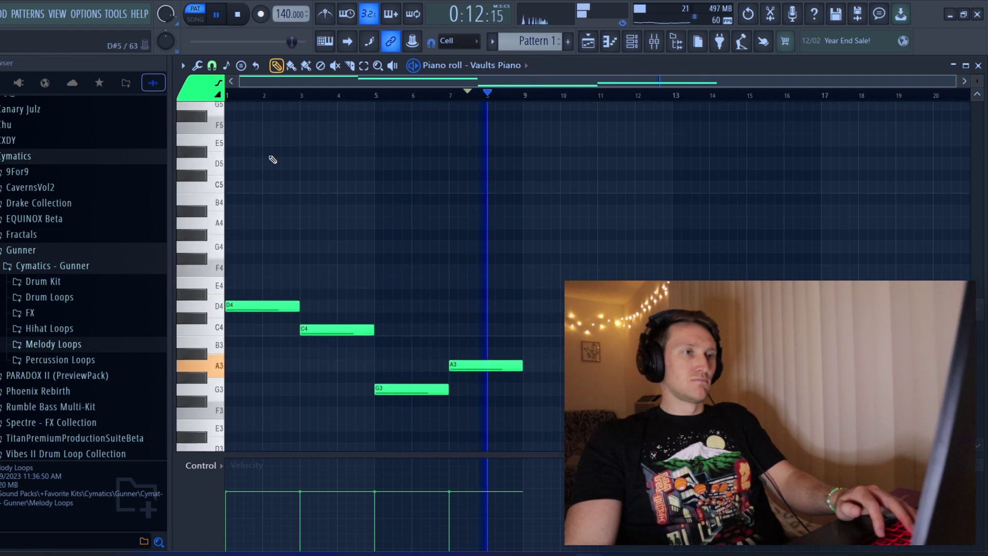
{"action": "left_click_drag", "start_coordinate": [265, 99], "coordinate": [478, 97]}
Duplicate all four bass notes seven semitones up as A4, G4, D4 and E4, and play back the chords
{"action": "key", "text": "ctrl+a"}
{"action": "key", "text": "space"}
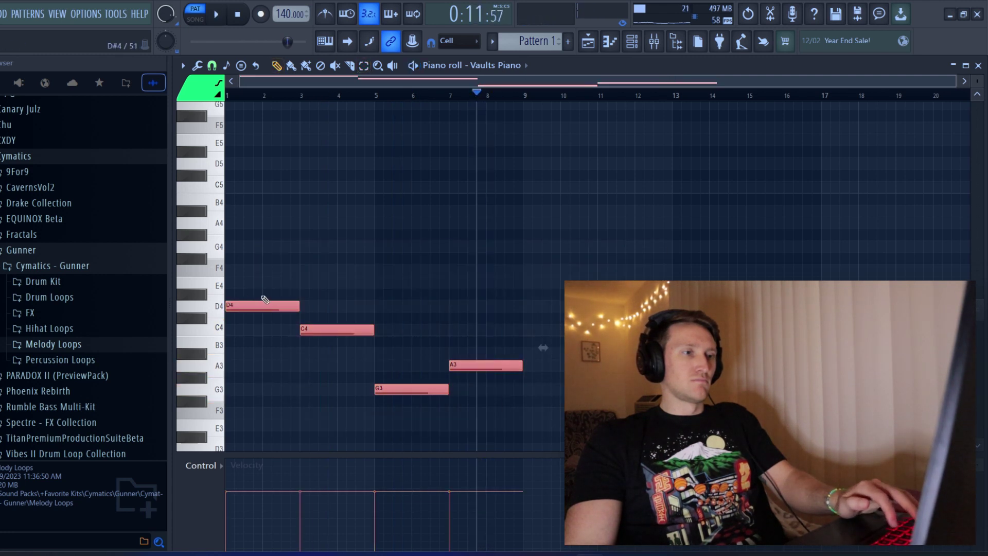
{"action": "left_click_drag", "start_coordinate": [250, 303], "coordinate": [247, 219]}
{"action": "key", "text": "space"}
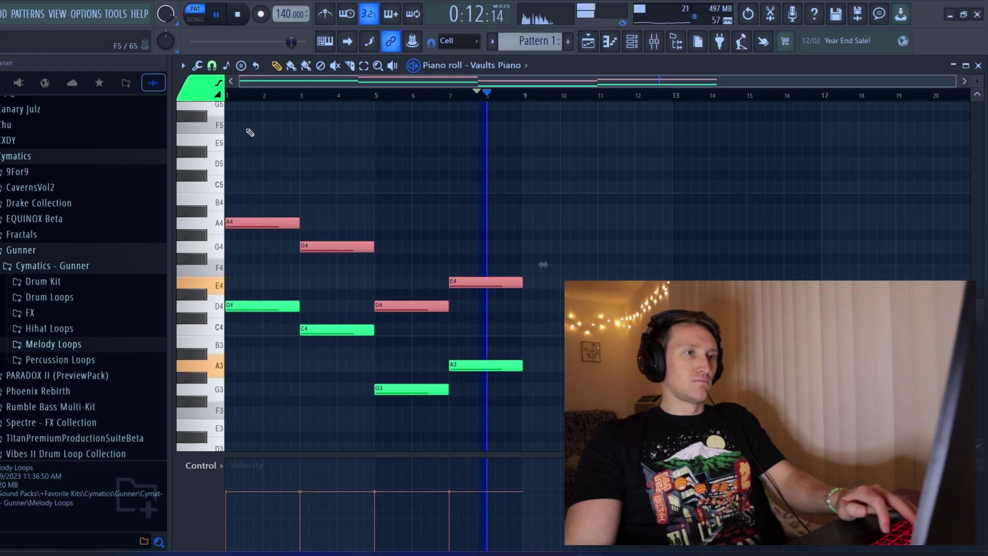
{"action": "left_click", "coordinate": [237, 97]}
{"action": "left_click", "coordinate": [318, 93]}
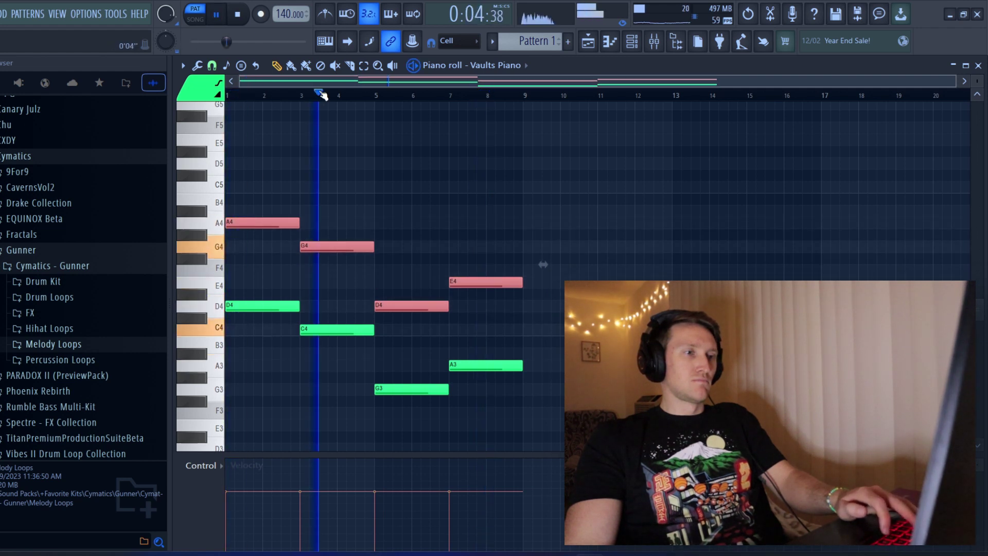
{"action": "left_click", "coordinate": [383, 96]}
{"action": "left_click", "coordinate": [458, 95]}
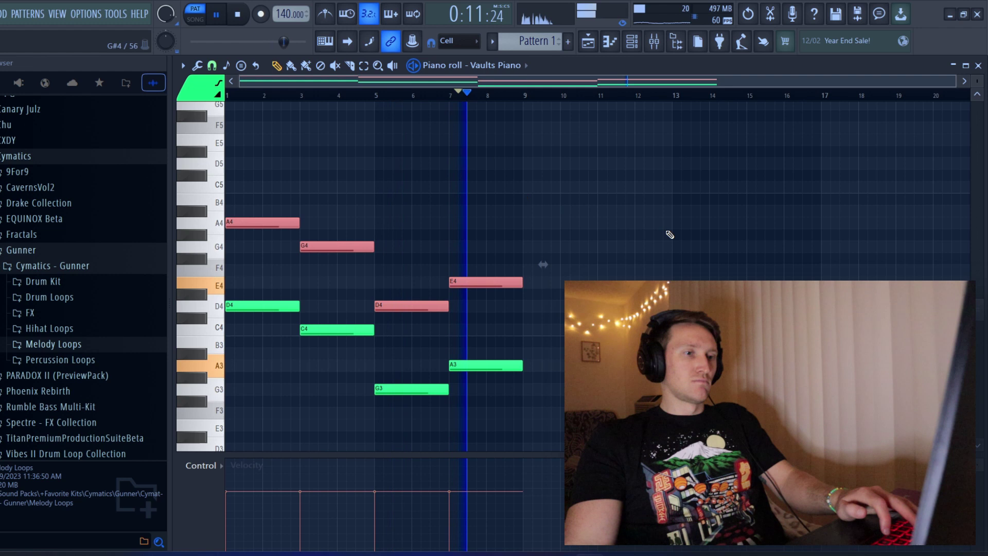
{"action": "key", "text": "ctrl+d"}
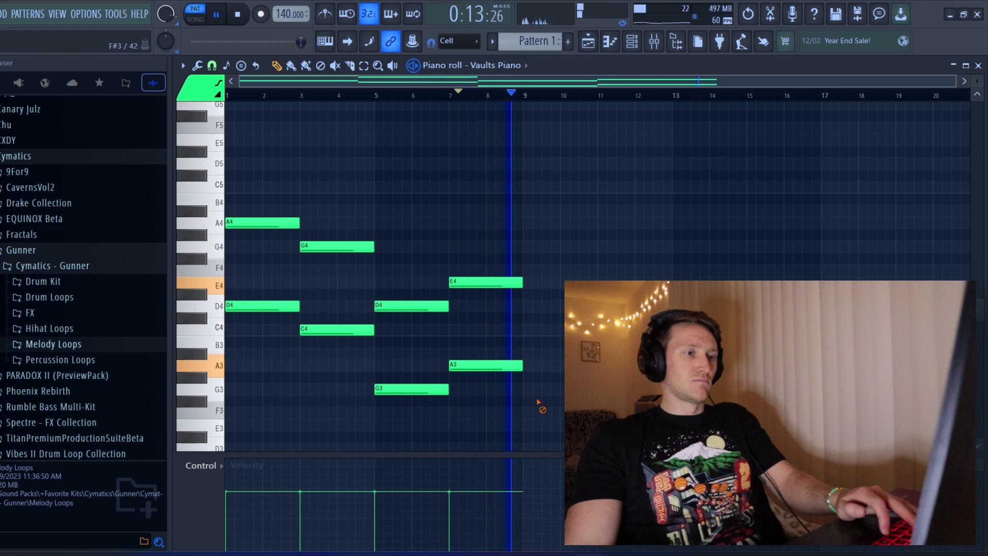
{"action": "key", "text": "space"}
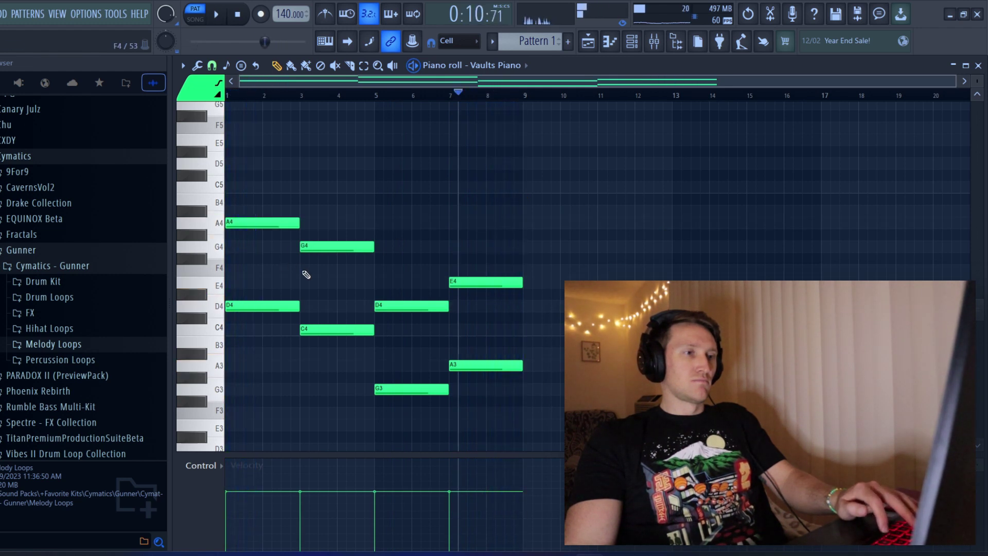
Add F4, E4, A#3 and C4 as the middle notes of the four chords and play them back
{"action": "left_click_drag", "start_coordinate": [306, 273], "coordinate": [205, 274]}
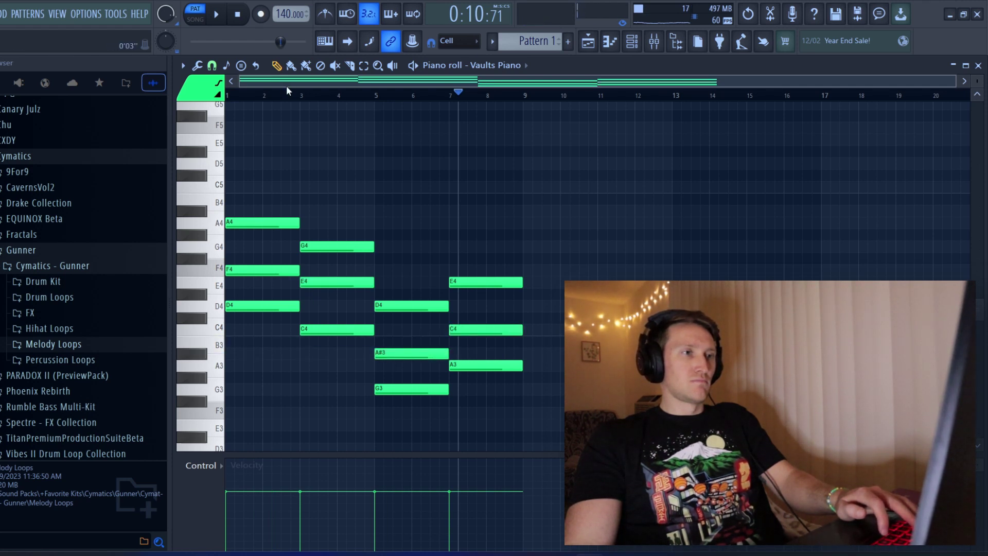
{"action": "key", "text": "space"}
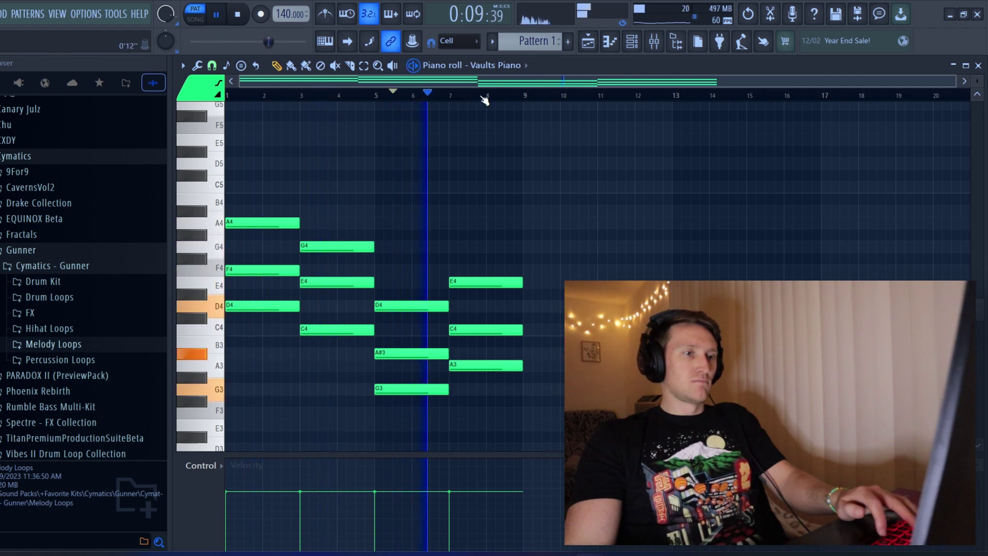
{"action": "key", "text": "space"}
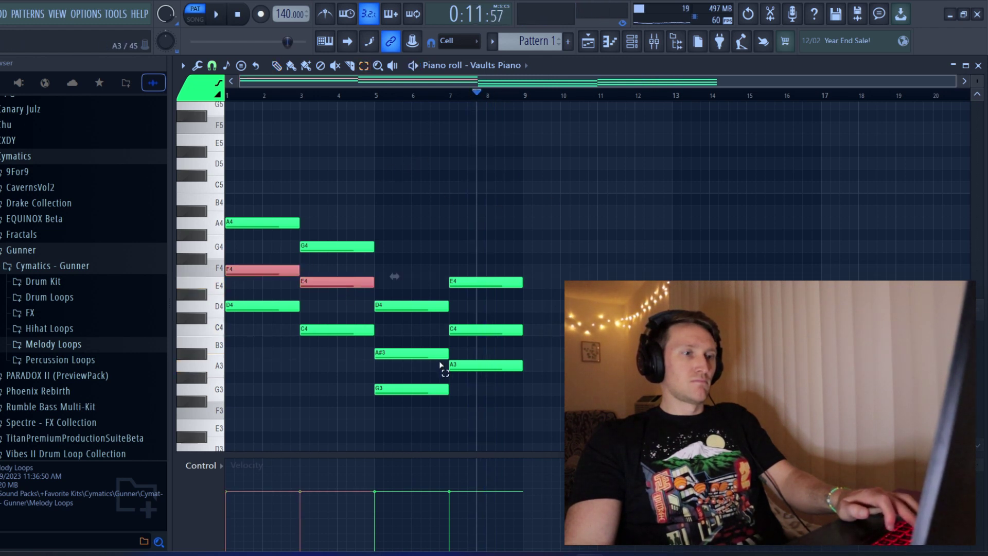
Raise the middle note of all four chords by one octave and listen to the progression
{"action": "left_click", "coordinate": [471, 332], "text": "ctrl"}
{"action": "key", "text": "ctrl+Up"}
{"action": "key", "text": "ctrl+d"}
{"action": "key", "text": "space"}
{"action": "scroll", "coordinate": [514, 209], "scroll_direction": "up", "scroll_amount": 3}
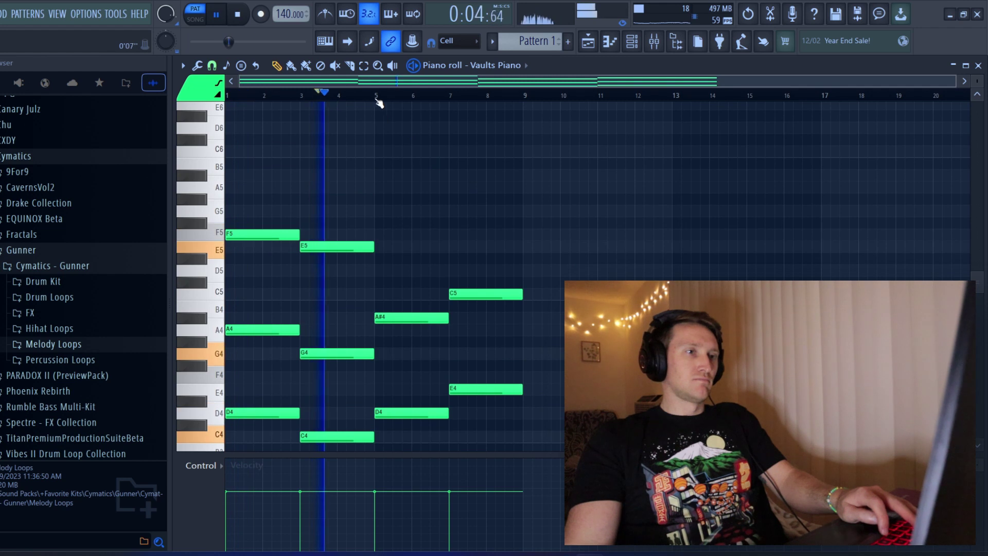
{"action": "left_click", "coordinate": [396, 96]}
{"action": "left_click", "coordinate": [457, 95]}
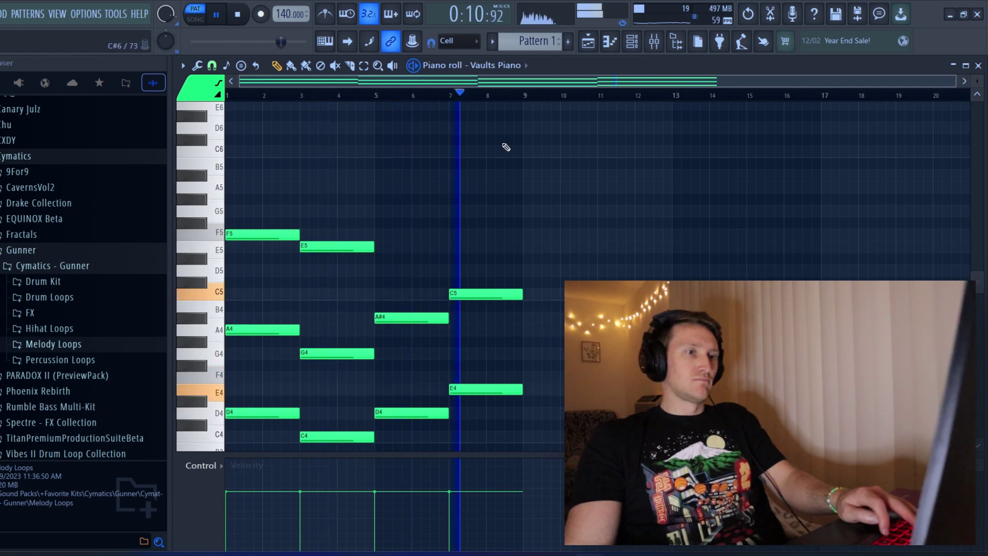
{"action": "scroll", "coordinate": [545, 169], "scroll_direction": "down", "scroll_amount": 3}
{"action": "left_click", "coordinate": [387, 97]}
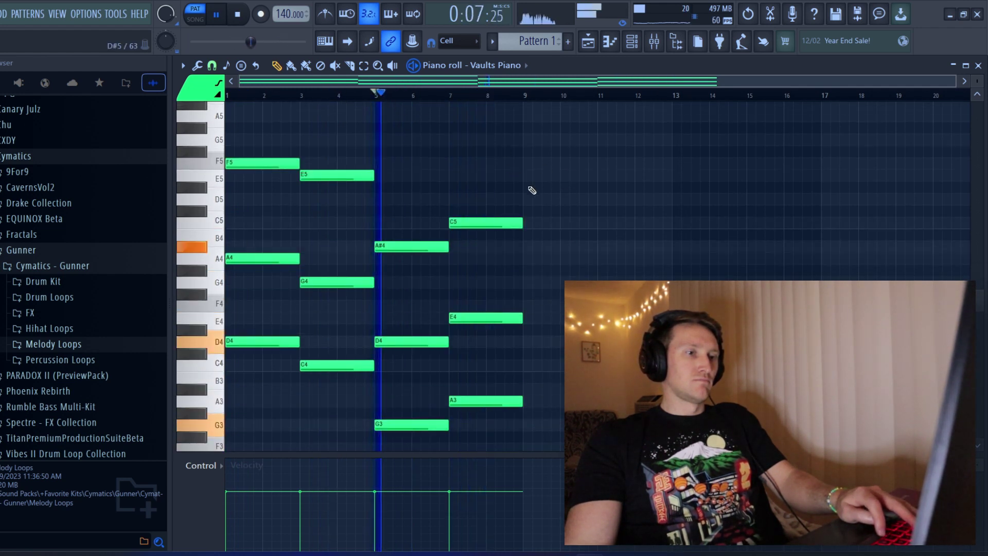
{"action": "scroll", "coordinate": [512, 247], "scroll_direction": "down", "scroll_amount": 3}
{"action": "key", "text": "space"}
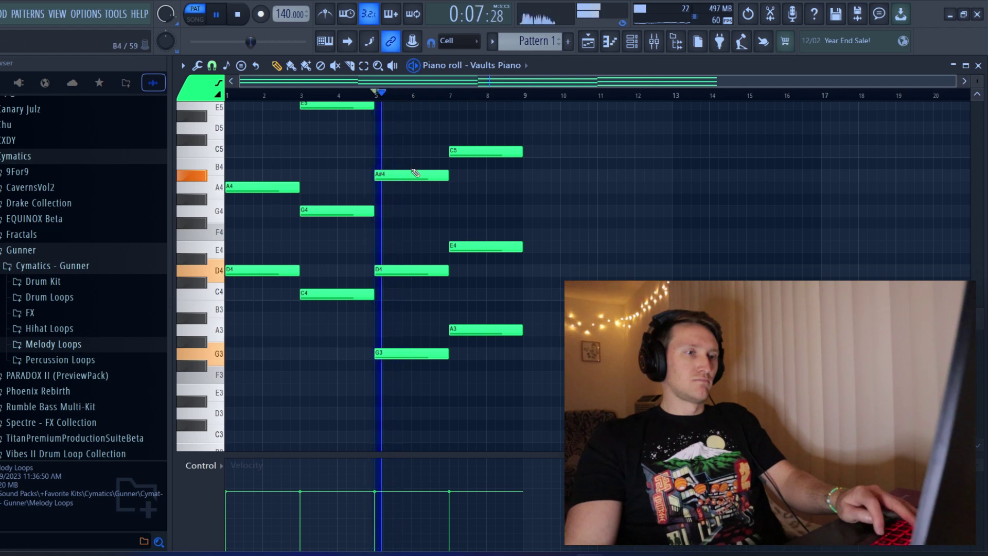
Delete all notes of the third and fourth chords, from bar 5 through bar 8
{"action": "right_click", "coordinate": [410, 175]}
{"action": "right_click", "coordinate": [410, 270]}
{"action": "scroll", "coordinate": [454, 309], "scroll_direction": "up", "scroll_amount": 1}
{"action": "right_click", "coordinate": [411, 386]}
{"action": "scroll", "coordinate": [455, 309], "scroll_direction": "down", "scroll_amount": 1}
{"action": "right_click", "coordinate": [485, 159]}
{"action": "right_click", "coordinate": [485, 253]}
{"action": "right_click", "coordinate": [486, 337]}
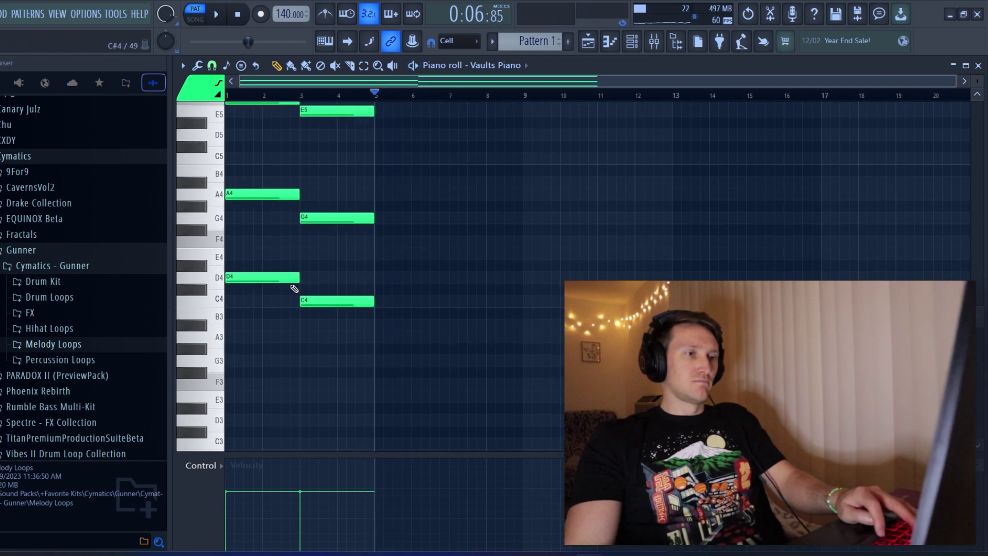
Place new two-bar root notes, A3 at bar 5 and A#3 at bar 7, and select both
{"action": "left_click", "coordinate": [382, 325]}
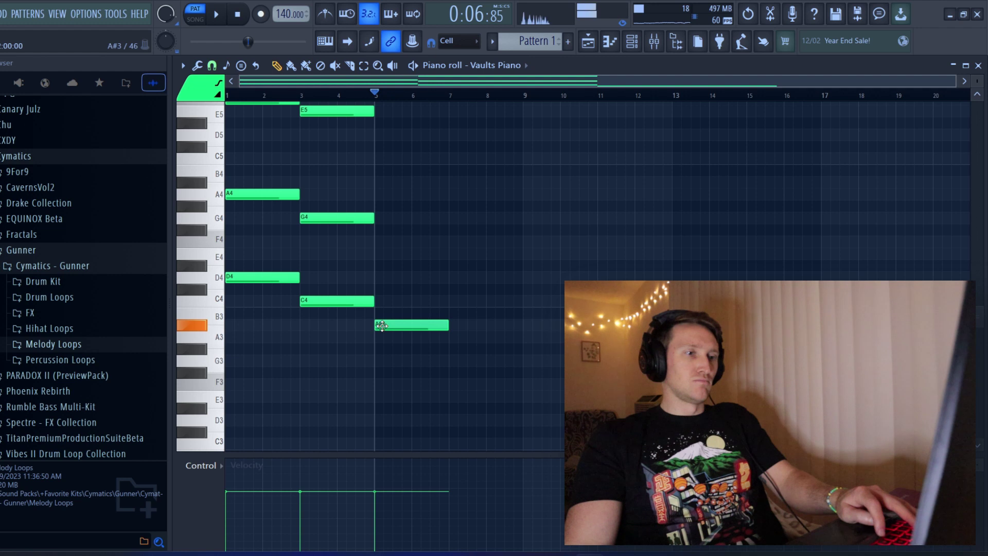
{"action": "left_click_drag", "start_coordinate": [382, 325], "coordinate": [381, 342]}
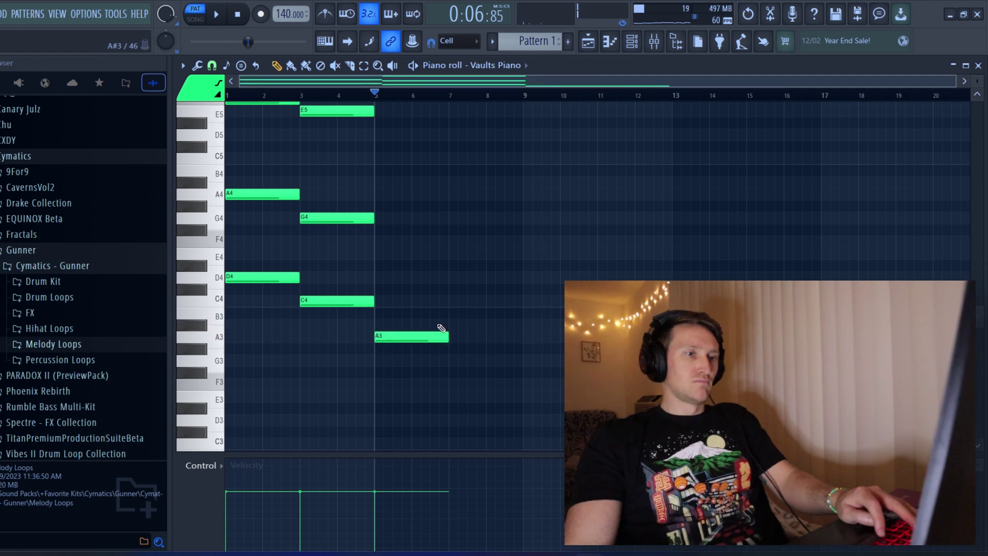
{"action": "left_click_drag", "start_coordinate": [438, 316], "coordinate": [530, 354]}
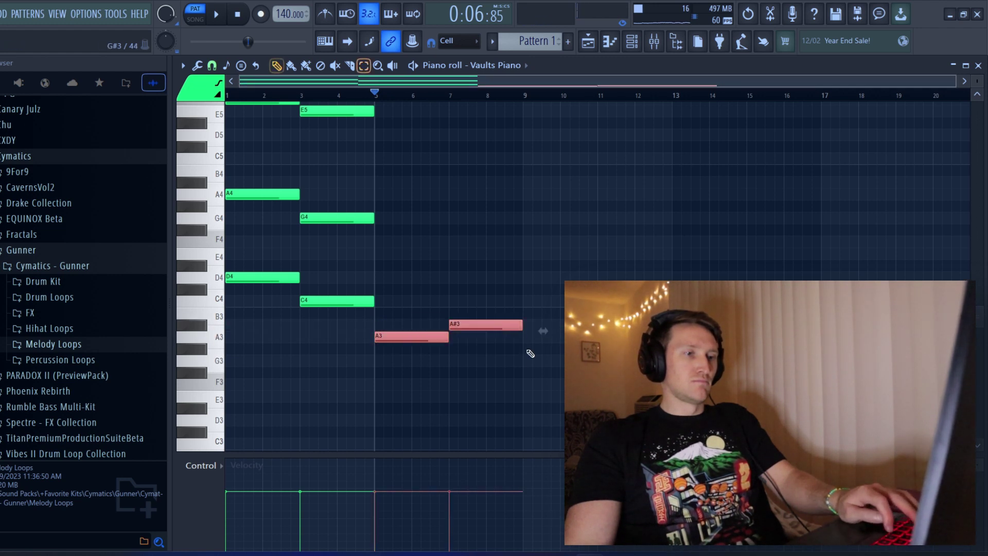
Copy the two new root notes, raise the copies to E4 and F4, and play back the result
{"action": "key", "text": "ctrl+c"}
{"action": "key", "text": "ctrl+v"}
{"action": "key", "text": "Up"}
{"action": "key", "text": "Up"}
{"action": "key", "text": "Up"}
{"action": "key", "text": "Up"}
{"action": "key", "text": "Up"}
{"action": "key", "text": "Up"}
{"action": "key", "text": "Up"}
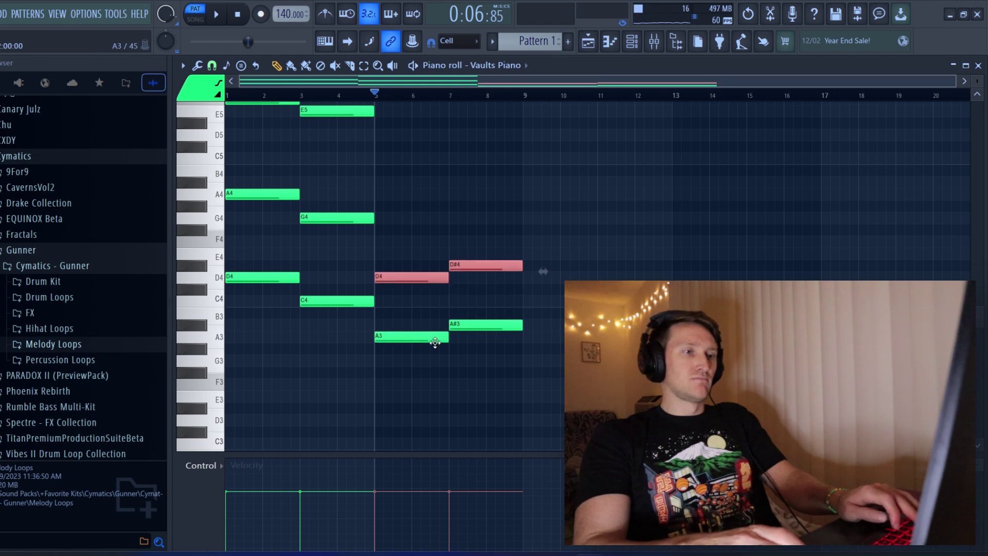
{"action": "key", "text": "space"}
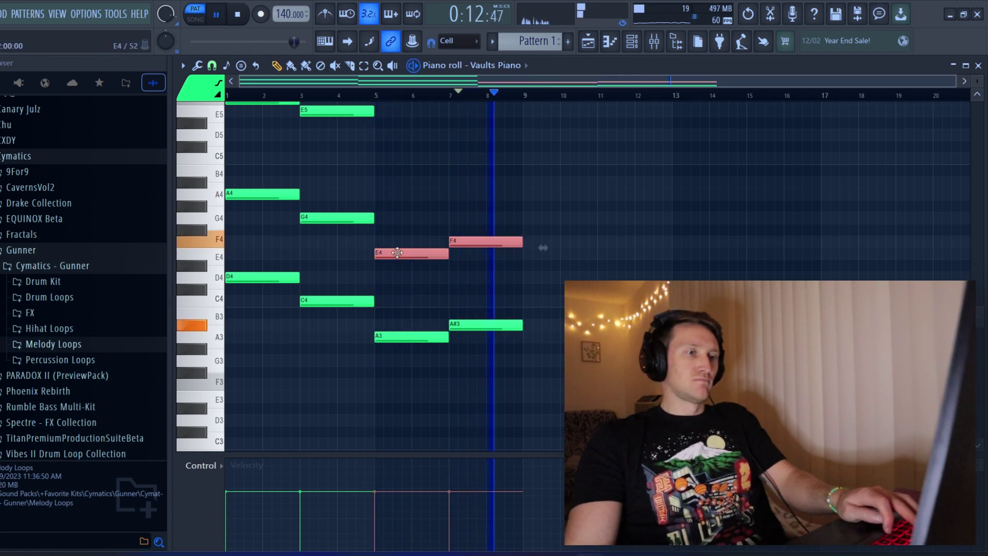
Add C4 at bar 5 and D4 at bar 7, raise both by one octave, and listen to the chords
{"action": "left_click", "coordinate": [384, 302]}
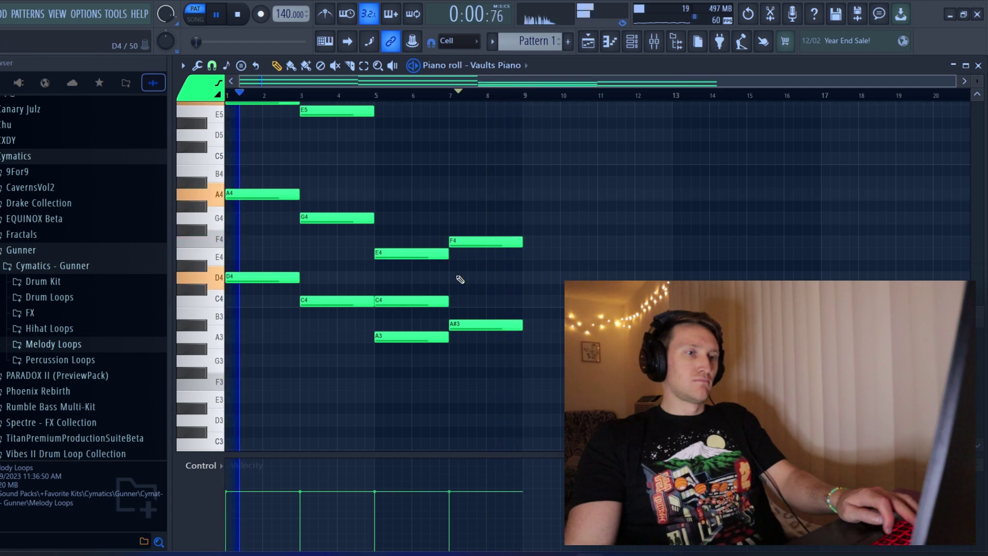
{"action": "left_click", "coordinate": [457, 278]}
{"action": "left_click", "coordinate": [401, 301], "text": "ctrl"}
{"action": "left_click", "coordinate": [489, 279], "text": "ctrl"}
{"action": "key", "text": "ctrl+Up"}
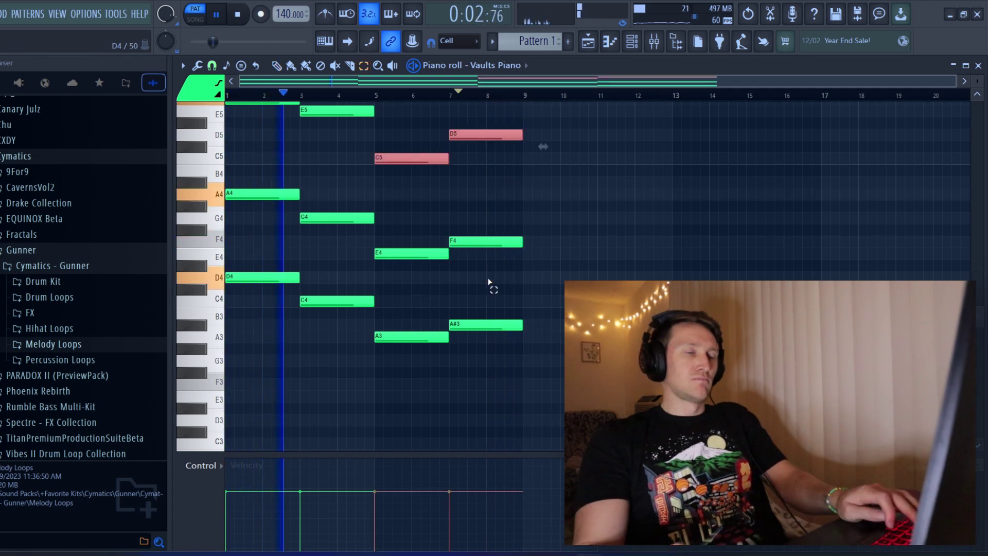
{"action": "left_click", "coordinate": [487, 277]}
{"action": "scroll", "coordinate": [497, 216], "scroll_direction": "up", "scroll_amount": 3}
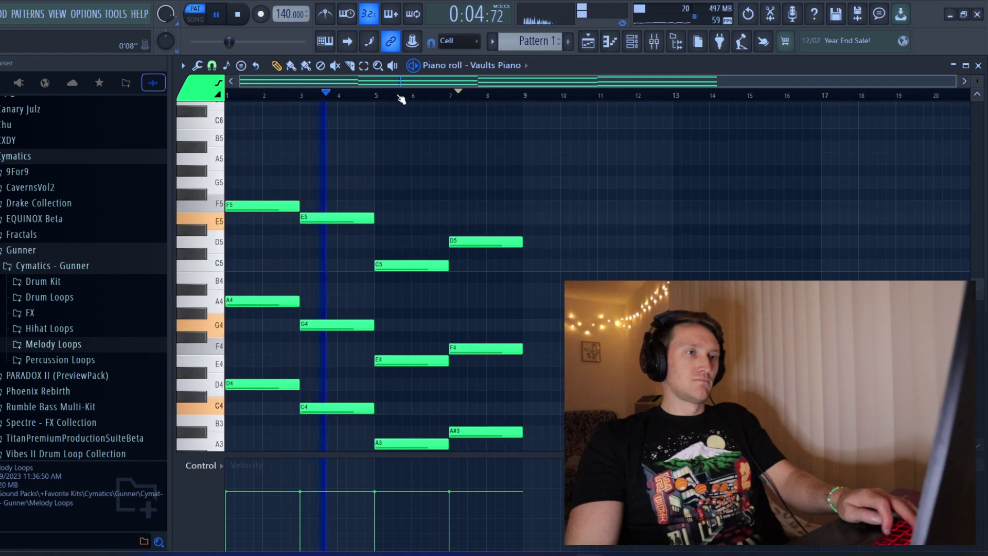
{"action": "scroll", "coordinate": [496, 141], "scroll_direction": "down", "scroll_amount": 3}
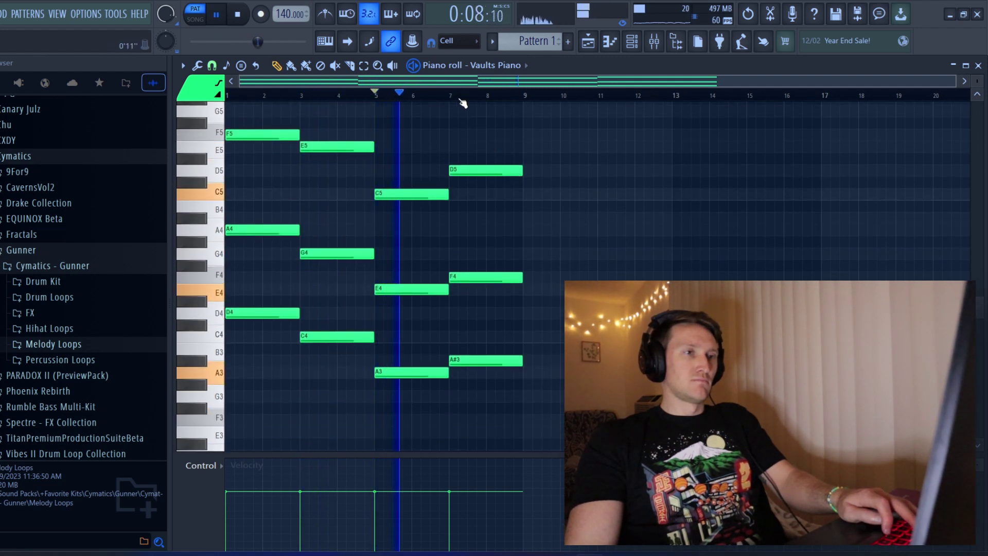
Duplicate the whole eight-bar chord progression so the copy starts at bar 9, and clear the selection
{"action": "left_click_drag", "start_coordinate": [630, 407], "coordinate": [226, 105]}
{"action": "left_click_drag", "start_coordinate": [273, 133], "coordinate": [496, 132]}
{"action": "key", "text": "ctrl+d"}
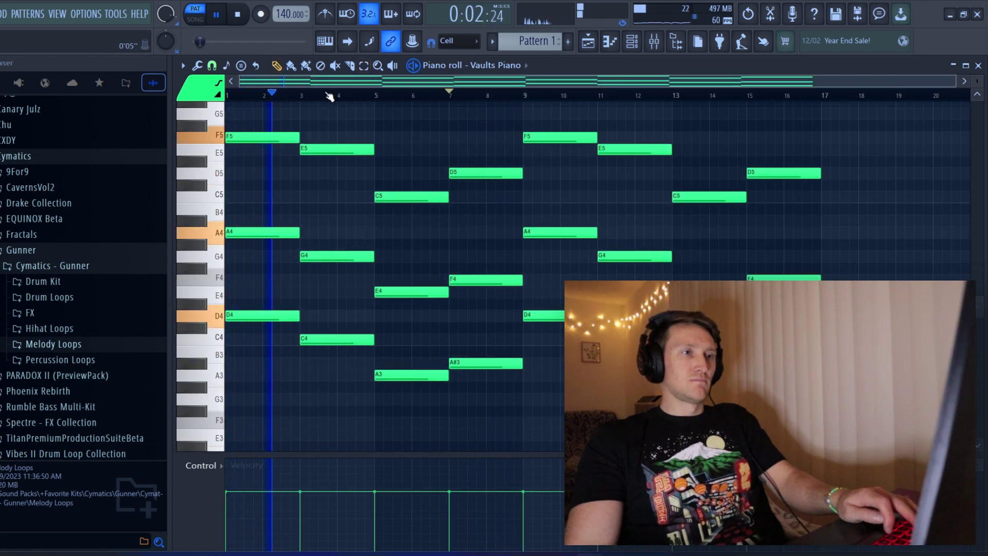
Strum all chords with the Strumizer using slight start time and negative velocity strength, and slice the notes at the chord changes at bars 3 and 5
{"action": "scroll", "coordinate": [448, 149], "scroll_direction": "up", "scroll_amount": 2}
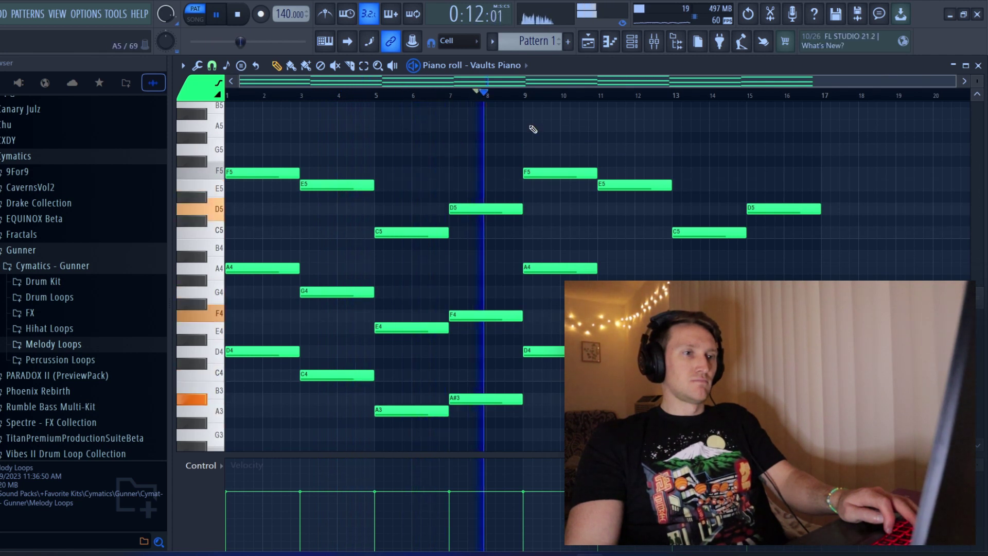
{"action": "scroll", "coordinate": [518, 310], "scroll_direction": "down", "scroll_amount": 4}
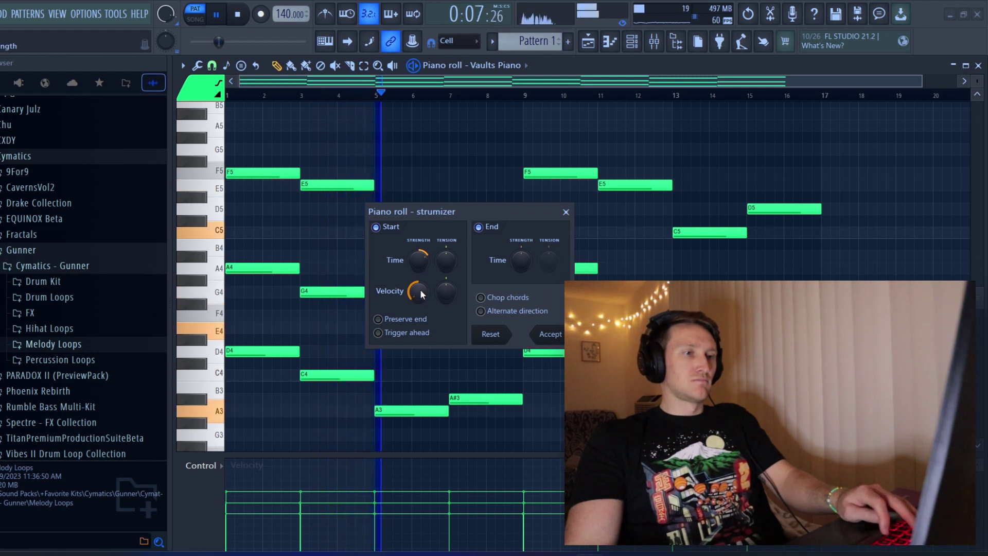
{"action": "left_click", "coordinate": [550, 334]}
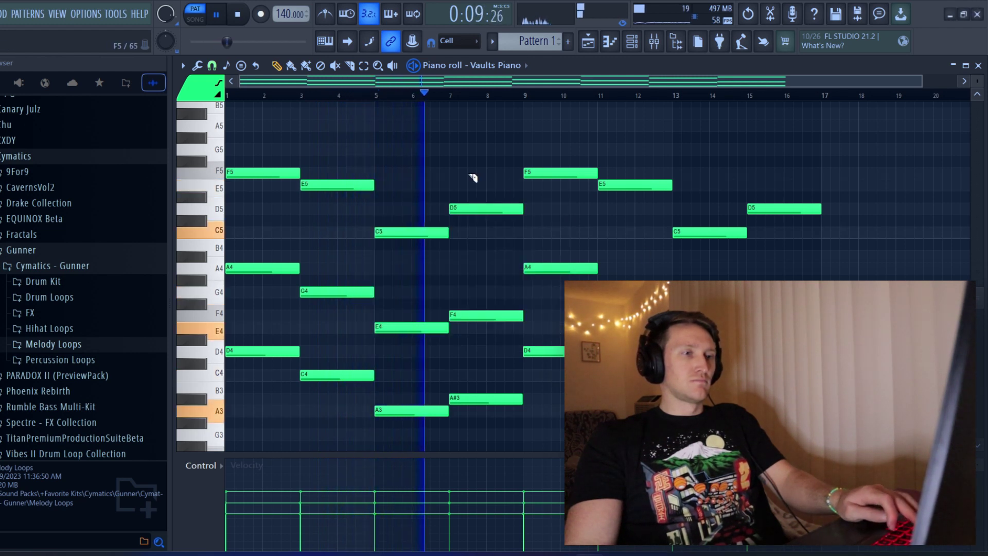
{"action": "left_click_drag", "start_coordinate": [309, 165], "coordinate": [312, 325]}
{"action": "mouse_move", "coordinate": [375, 153]}
{"action": "left_mouse_down"}
{"action": "mouse_move", "coordinate": [387, 406]}
{"action": "mouse_move", "coordinate": [404, 386]}
{"action": "left_mouse_up"}
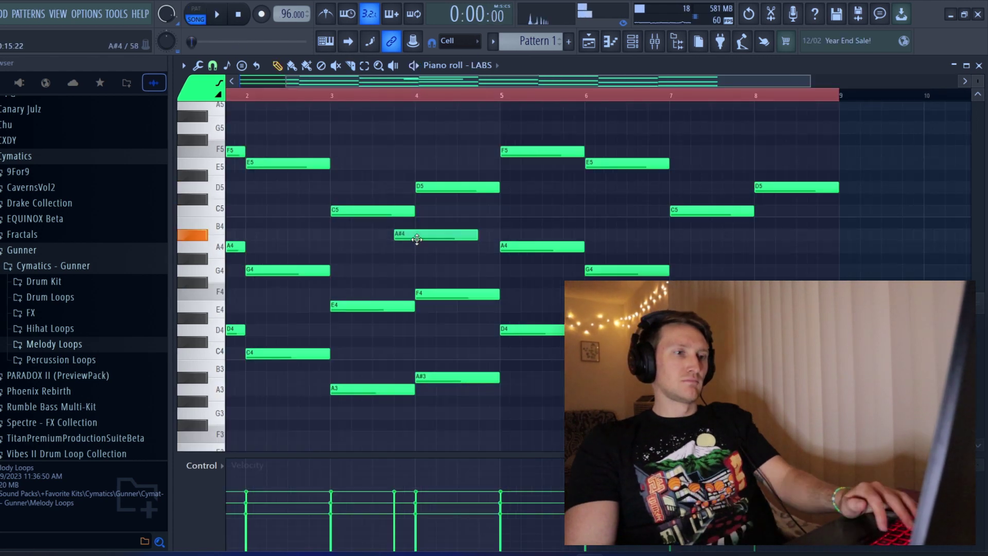
Add short passing notes to the LABS chords: A4 just before bars 4 and 8, and G5 just before bar 6
{"action": "mouse_move", "coordinate": [412, 236]}
{"action": "left_mouse_down"}
{"action": "mouse_move", "coordinate": [412, 253]}
{"action": "mouse_move", "coordinate": [417, 239]}
{"action": "left_mouse_up"}
{"action": "right_click", "coordinate": [453, 245]}
{"action": "key", "text": "p"}
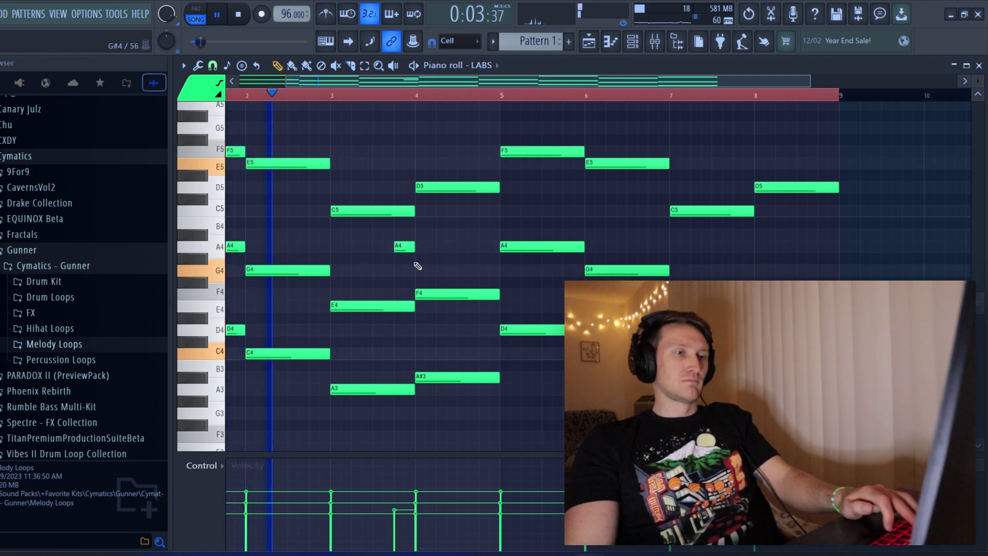
{"action": "left_click", "coordinate": [405, 247]}
{"action": "left_click", "coordinate": [741, 248]}
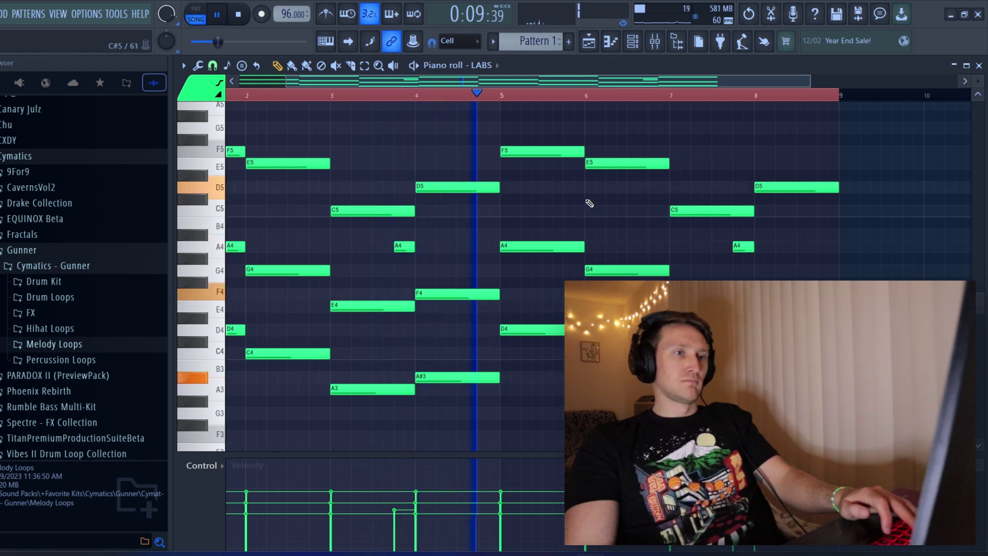
{"action": "scroll", "coordinate": [618, 206], "scroll_direction": "up", "scroll_amount": 2}
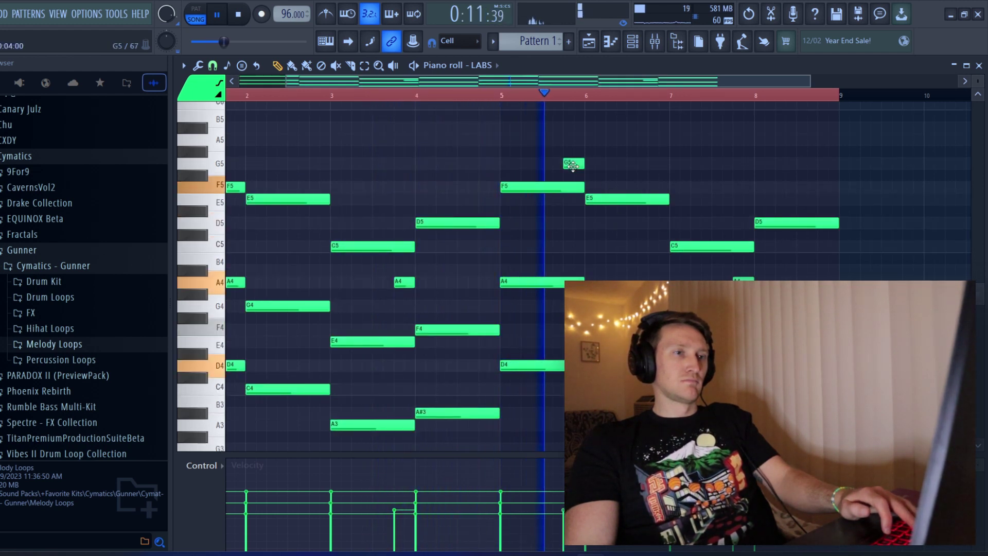
{"action": "left_click", "coordinate": [573, 163]}
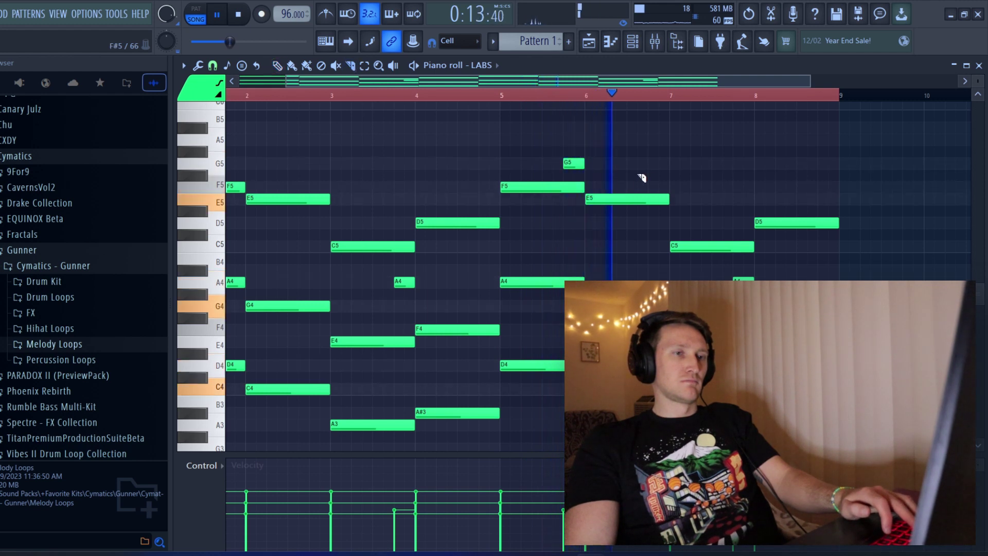
Extend the G5 passing note back to the middle of bar 5, add E5 over the second half of bar 8, and play from bar 1
{"action": "left_click_drag", "start_coordinate": [566, 163], "coordinate": [540, 165]}
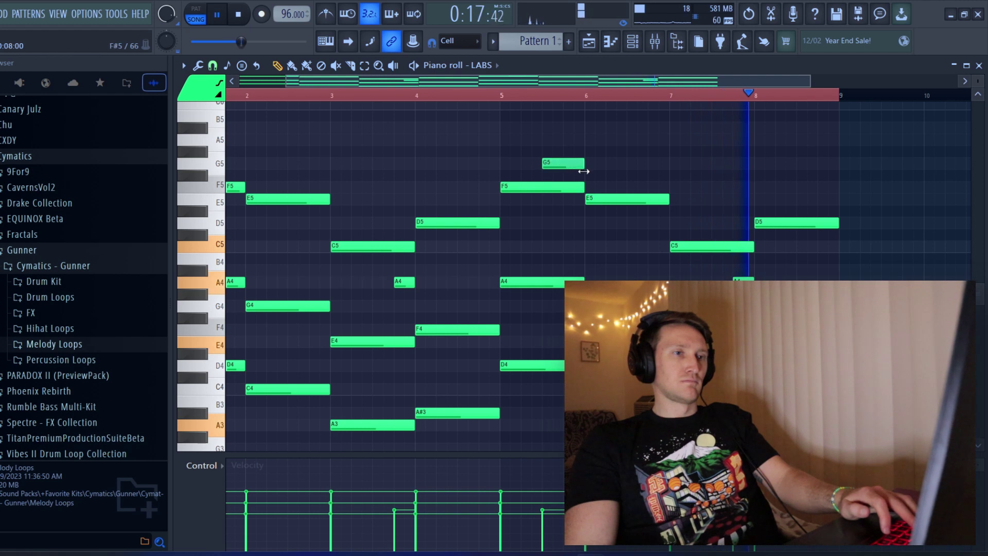
{"action": "left_click", "coordinate": [801, 199]}
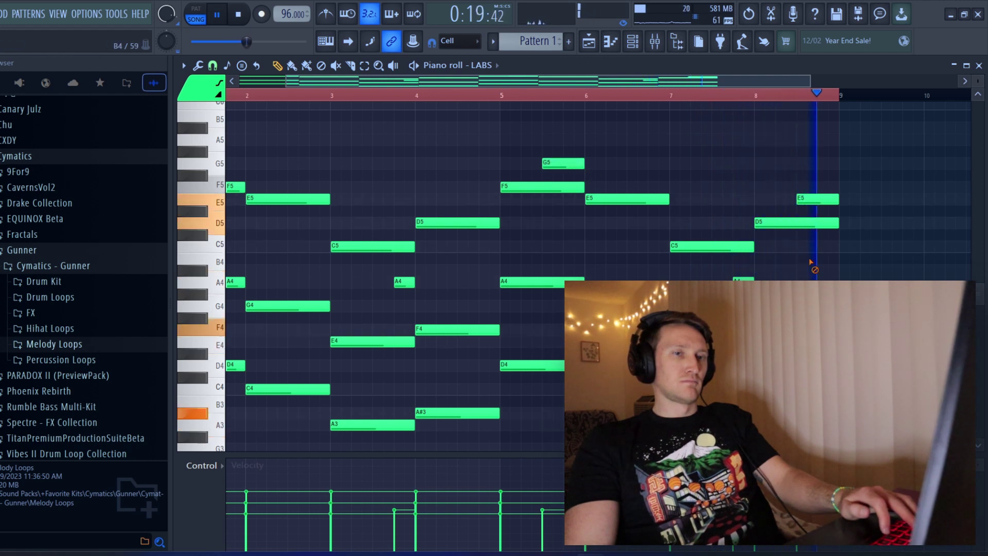
{"action": "scroll", "coordinate": [721, 97], "scroll_direction": "down", "scroll_amount": 2}
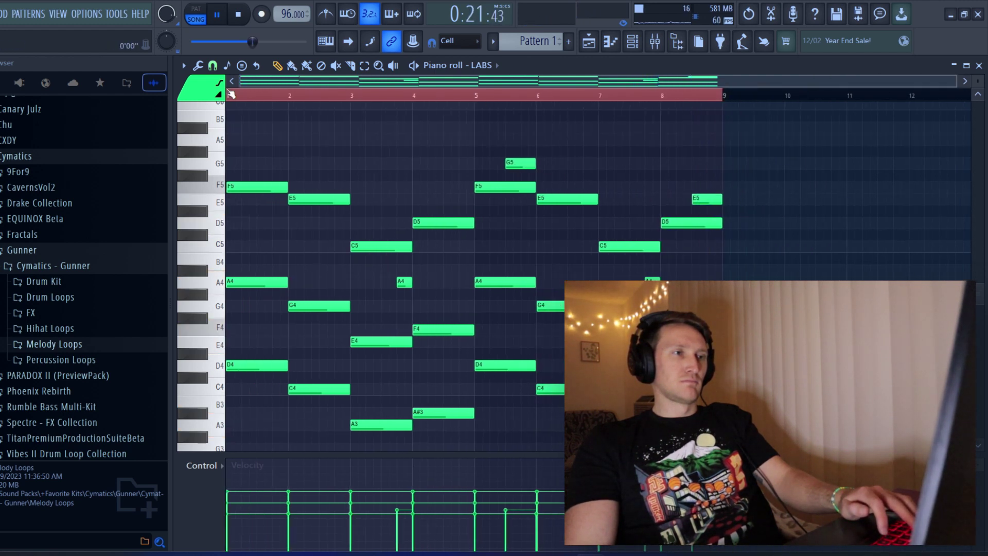
{"action": "left_click", "coordinate": [228, 92]}
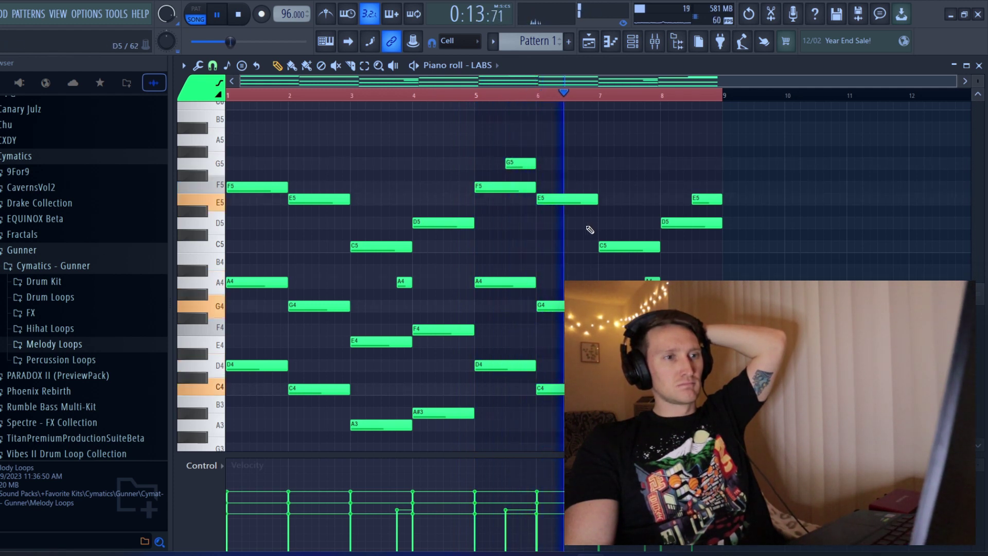
Add a short A#4 passing note directly before the A4 at the end of bar 7
{"action": "right_click", "coordinate": [603, 223]}
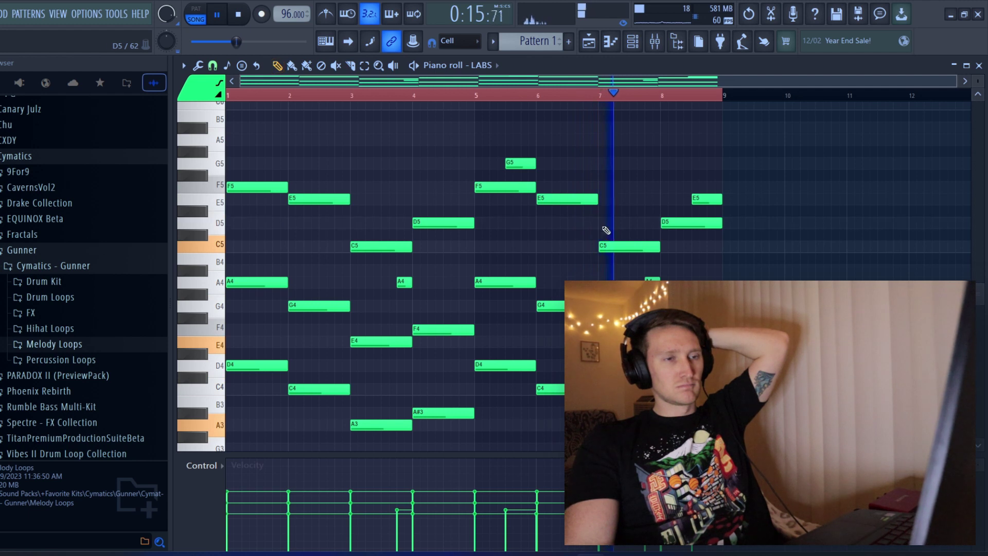
{"action": "left_click", "coordinate": [642, 269]}
{"action": "left_click_drag", "start_coordinate": [652, 271], "coordinate": [644, 271]}
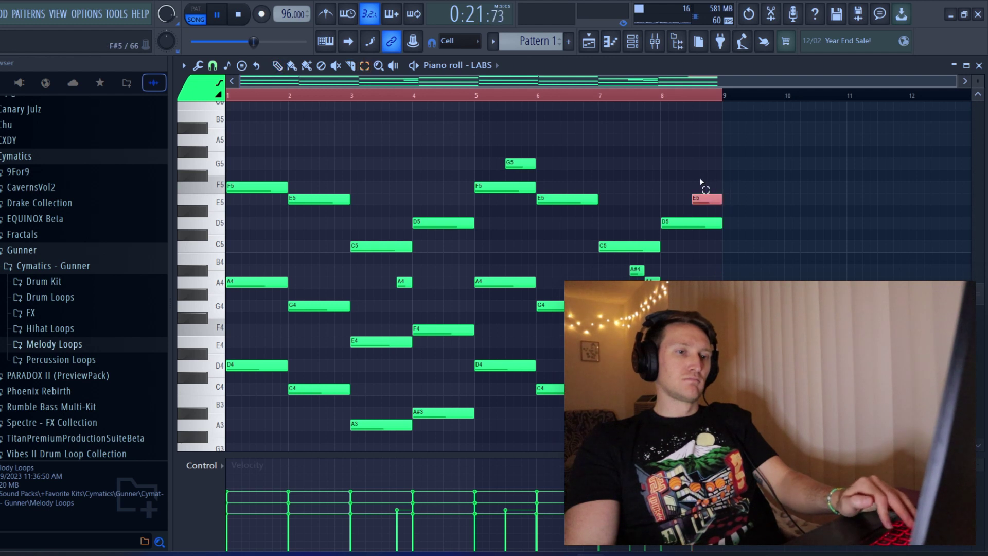
Slightly randomize the velocities of all LABS notes with the Randomizer, leaving its pattern generation off
{"action": "left_click", "coordinate": [183, 66]}
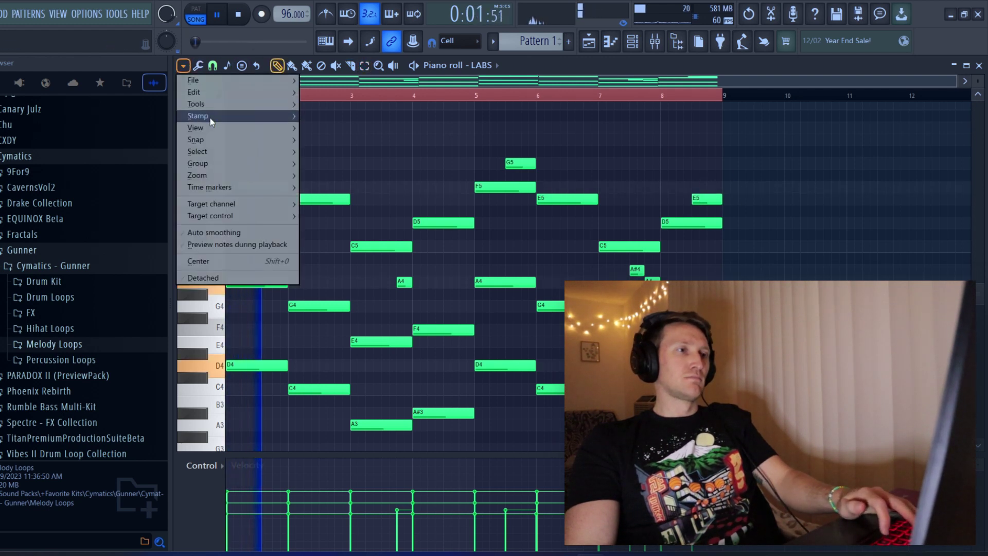
{"action": "mouse_move", "coordinate": [225, 104]}
{"action": "left_click", "coordinate": [374, 316]}
{"action": "left_click_drag", "start_coordinate": [444, 340], "coordinate": [444, 324]}
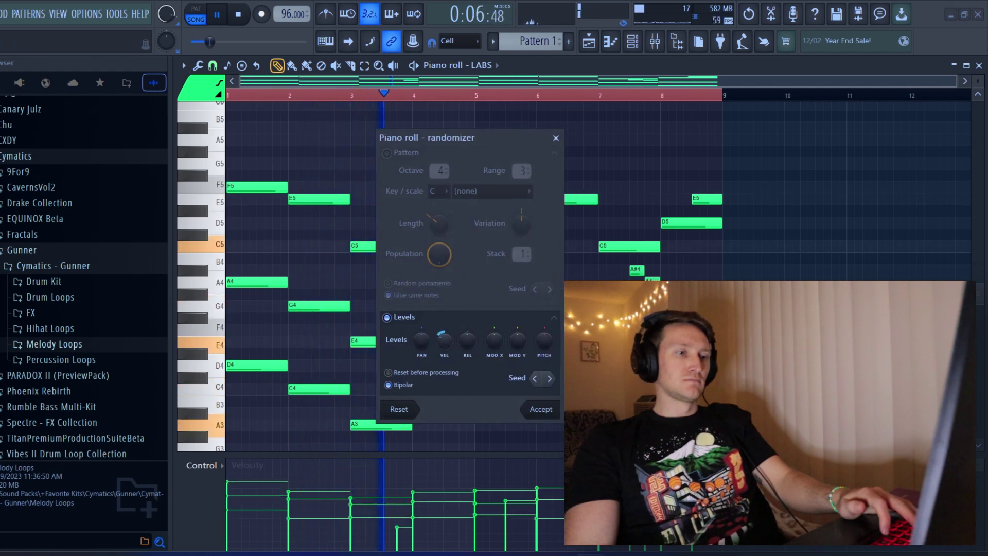
{"action": "left_click", "coordinate": [541, 409]}
{"action": "scroll", "coordinate": [566, 411], "scroll_direction": "down", "scroll_amount": 1}
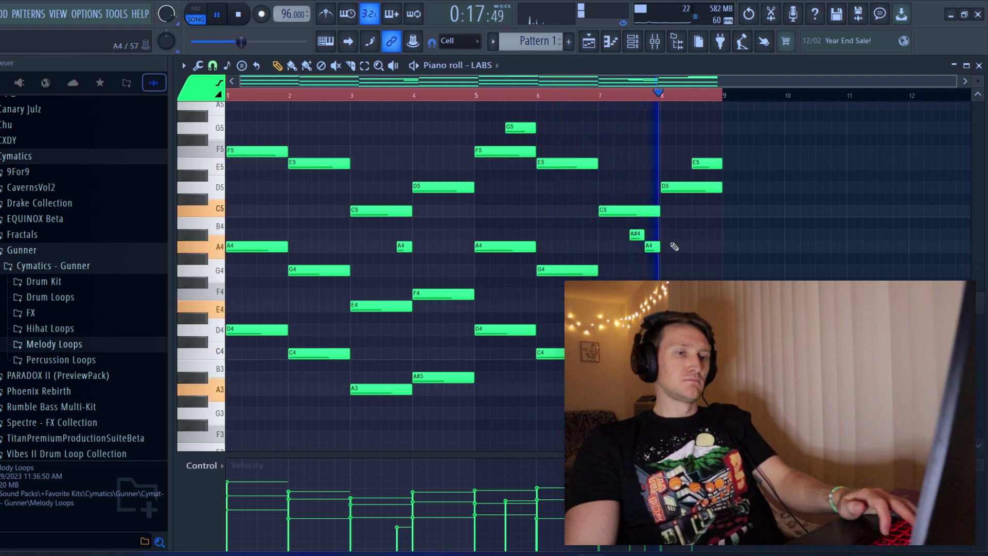
Raise the short A#4 passing note in bar 7 to C5 and listen to the passage from bar 7
{"action": "key", "text": "ctrl"}
{"action": "left_click_drag", "start_coordinate": [636, 235], "coordinate": [640, 200]}
{"action": "key", "text": "space"}
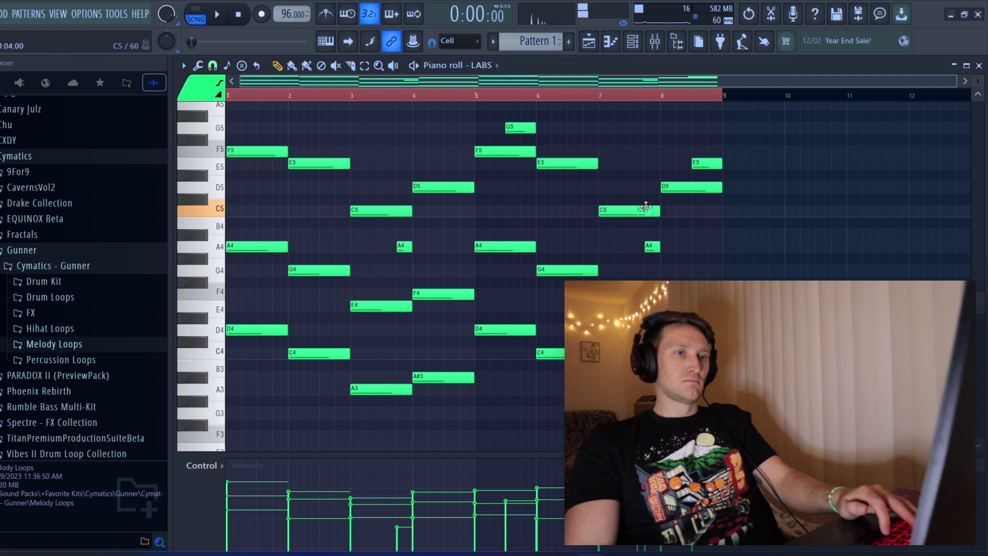
{"action": "key", "text": "space"}
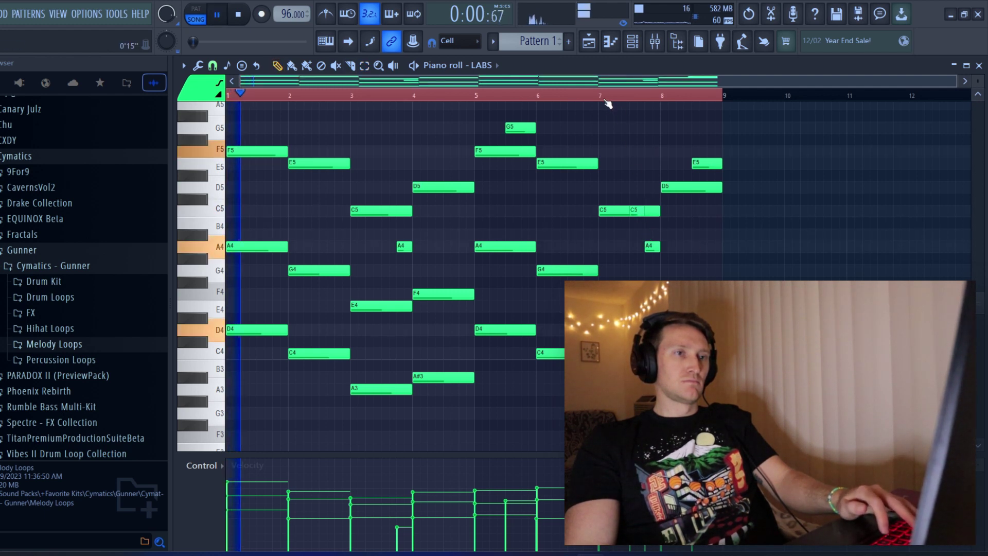
{"action": "left_click", "coordinate": [606, 99]}
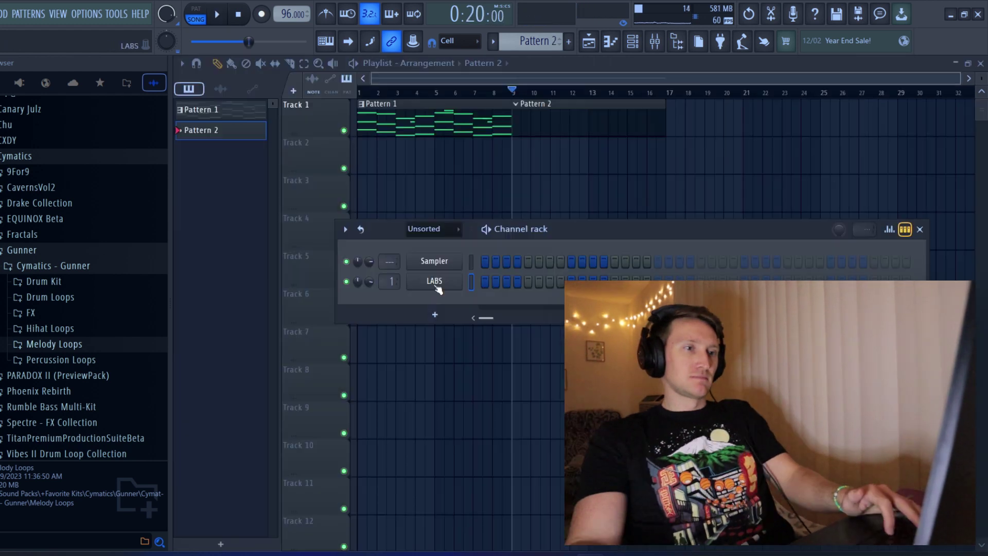
Paste the copied chord progression into the LABS piano roll of Pattern 2 and play it
{"action": "right_click", "coordinate": [437, 286]}
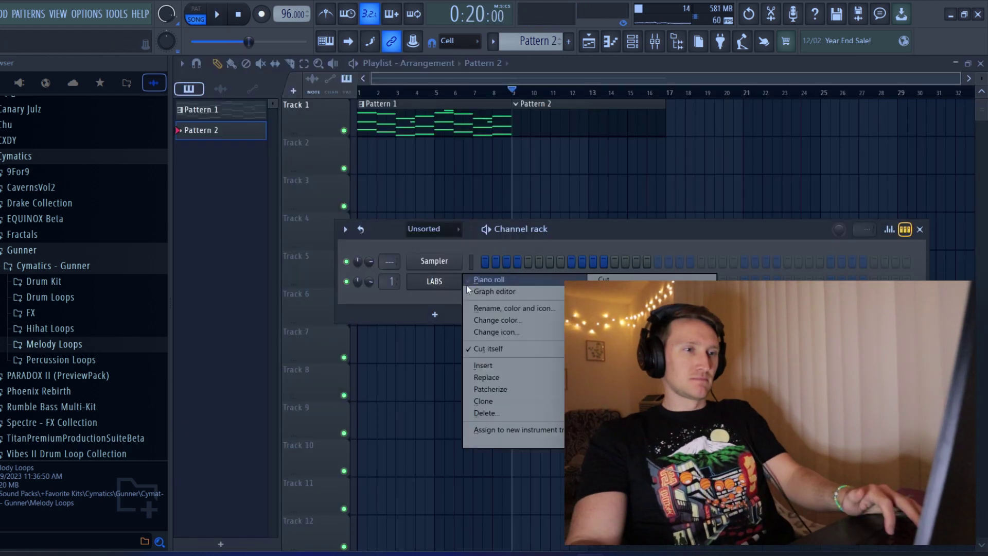
{"action": "left_click", "coordinate": [474, 282]}
{"action": "key", "text": "ctrl+v"}
{"action": "key", "text": "space"}
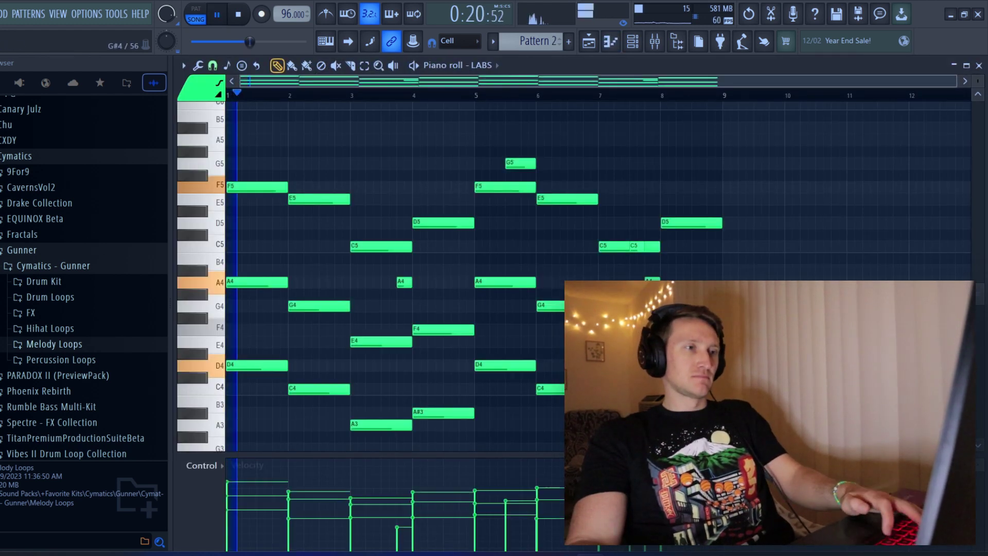
Chop the Pattern 2 chords into four equal hits per bar with the Chopper's time multiplier, and play the result
{"action": "scroll", "coordinate": [252, 112], "scroll_direction": "down", "scroll_amount": 2}
{"action": "key", "text": "alt+u"}
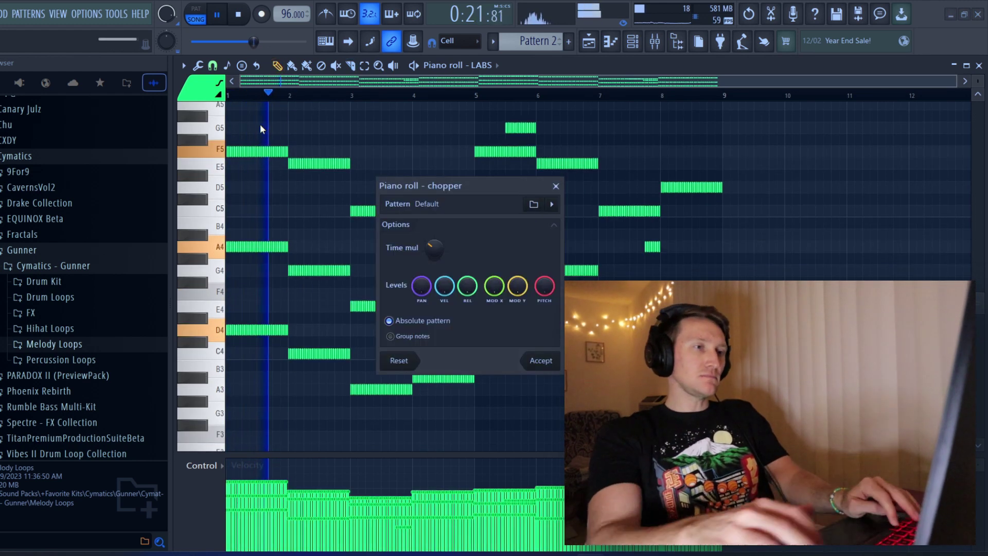
{"action": "left_click_drag", "start_coordinate": [425, 255], "coordinate": [433, 226]}
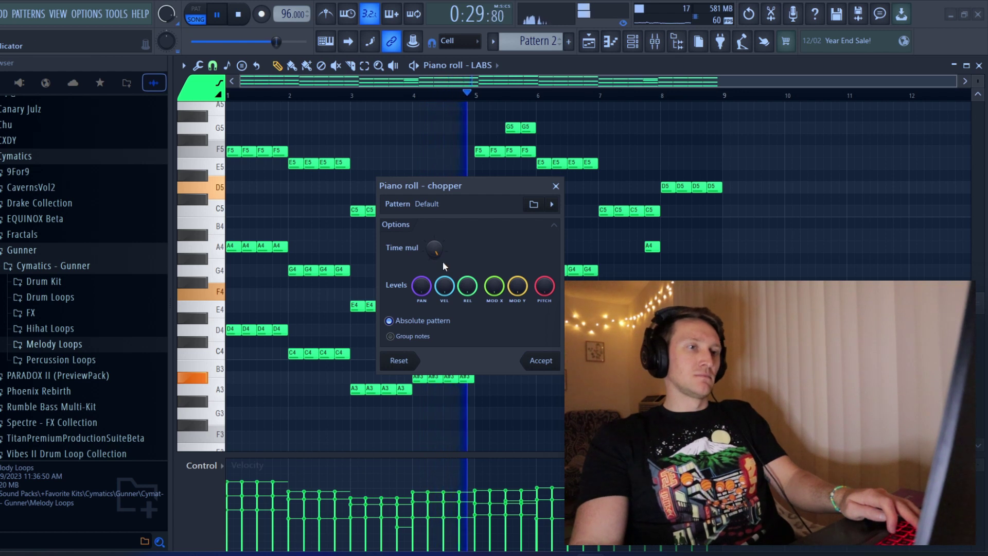
{"action": "left_click", "coordinate": [541, 360]}
{"action": "key", "text": "space"}
{"action": "key", "text": "space"}
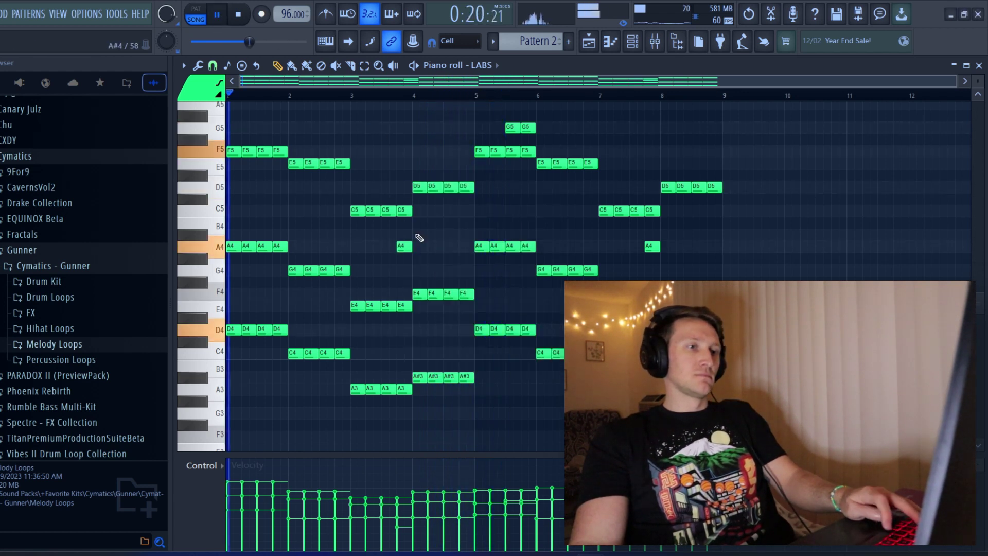
Lower the velocities of the repeated chord hits in bar 1 step by step after the first hit
{"action": "left_click_drag", "start_coordinate": [232, 137], "coordinate": [288, 363]}
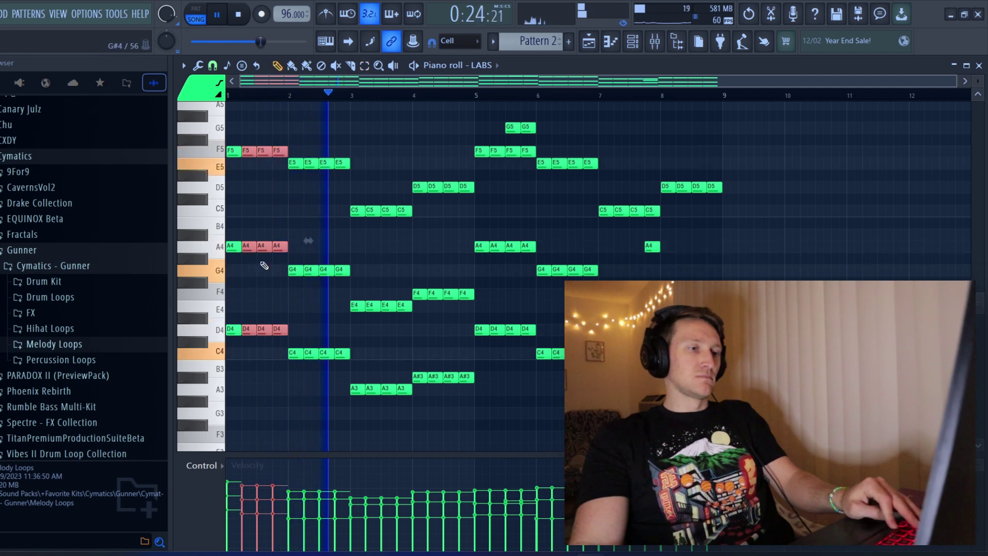
{"action": "left_click_drag", "start_coordinate": [260, 128], "coordinate": [275, 341]}
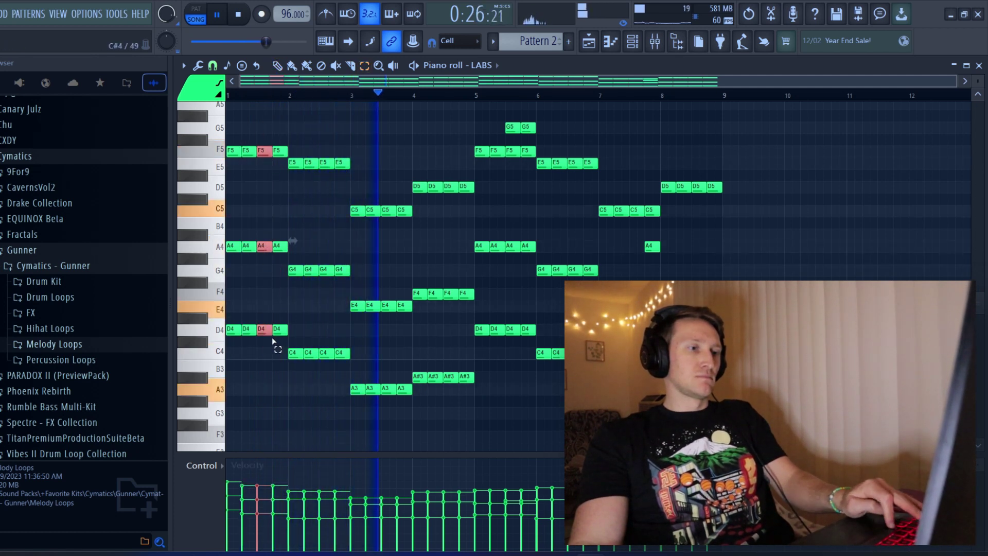
{"action": "left_click_drag", "start_coordinate": [283, 135], "coordinate": [283, 173]}
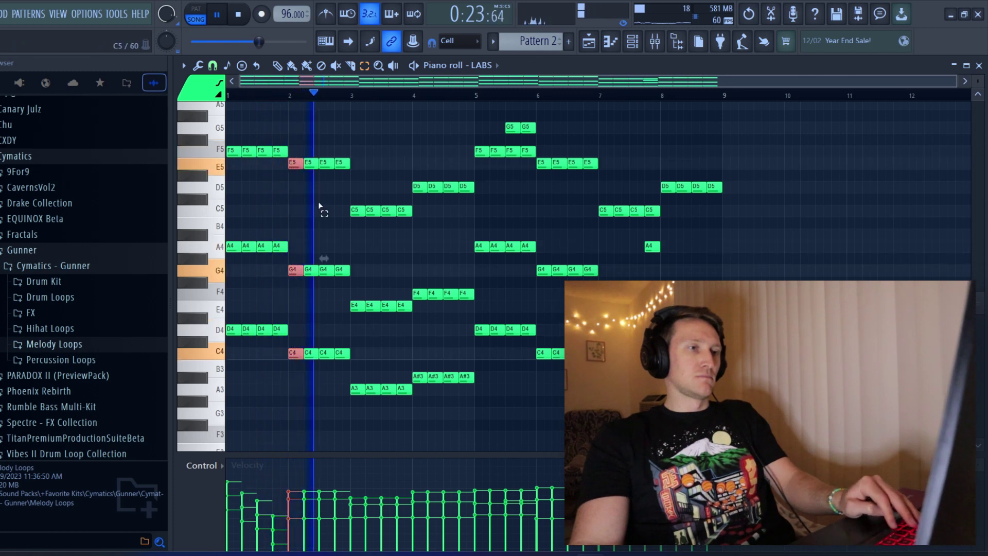
Lower the velocities of the last chord hit in bar 2 and of the repeated hits in bar 3
{"action": "scroll", "coordinate": [305, 138], "scroll_direction": "up", "scroll_amount": 2}
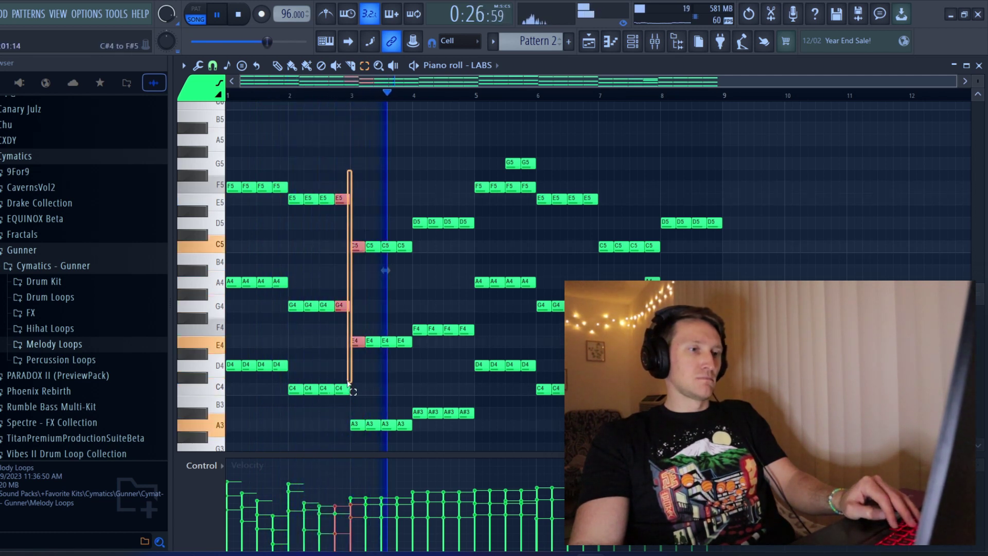
{"action": "left_click_drag", "start_coordinate": [348, 170], "coordinate": [344, 409]}
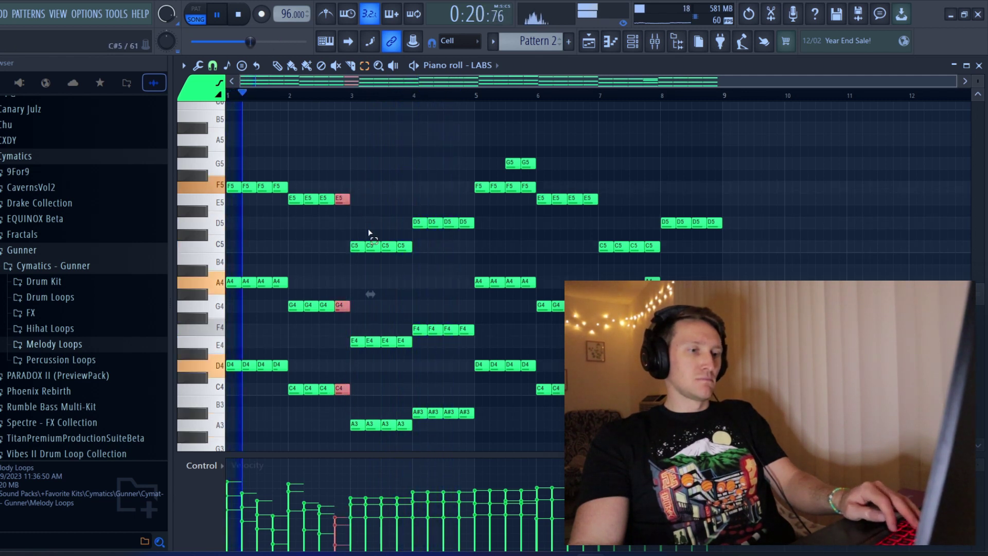
{"action": "left_click_drag", "start_coordinate": [366, 230], "coordinate": [381, 445]}
{"action": "left_click_drag", "start_coordinate": [391, 227], "coordinate": [389, 427]}
{"action": "left_click_drag", "start_coordinate": [400, 232], "coordinate": [418, 442]}
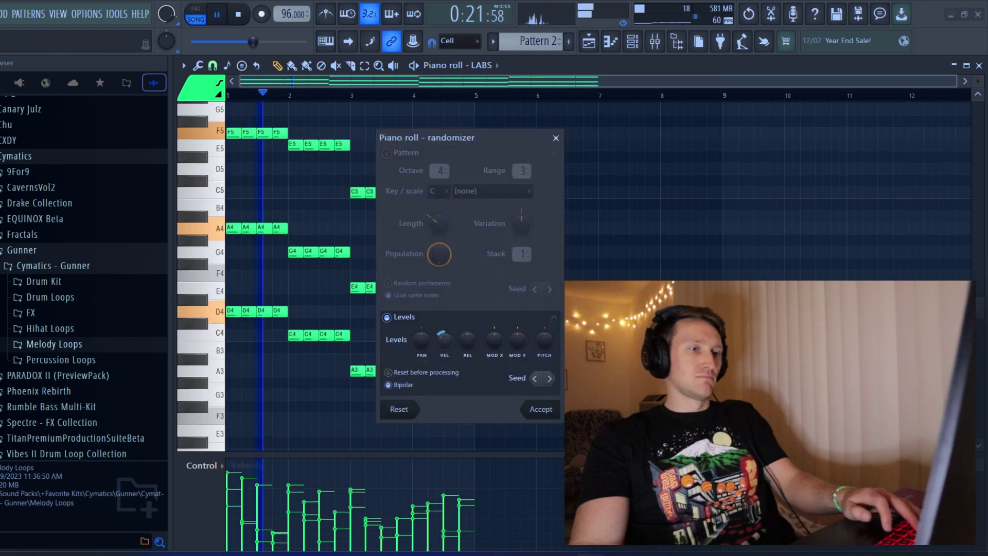
Apply a very slight velocity randomization to the chopped chords in bars 1 to 4
{"action": "left_click_drag", "start_coordinate": [445, 341], "coordinate": [447, 347]}
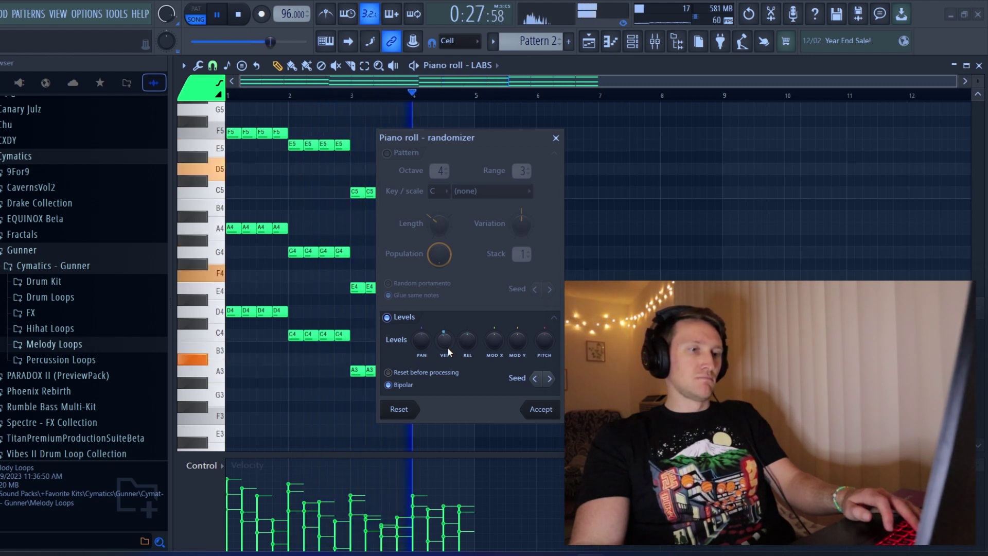
{"action": "scroll", "coordinate": [448, 345], "scroll_direction": "down", "scroll_amount": 1}
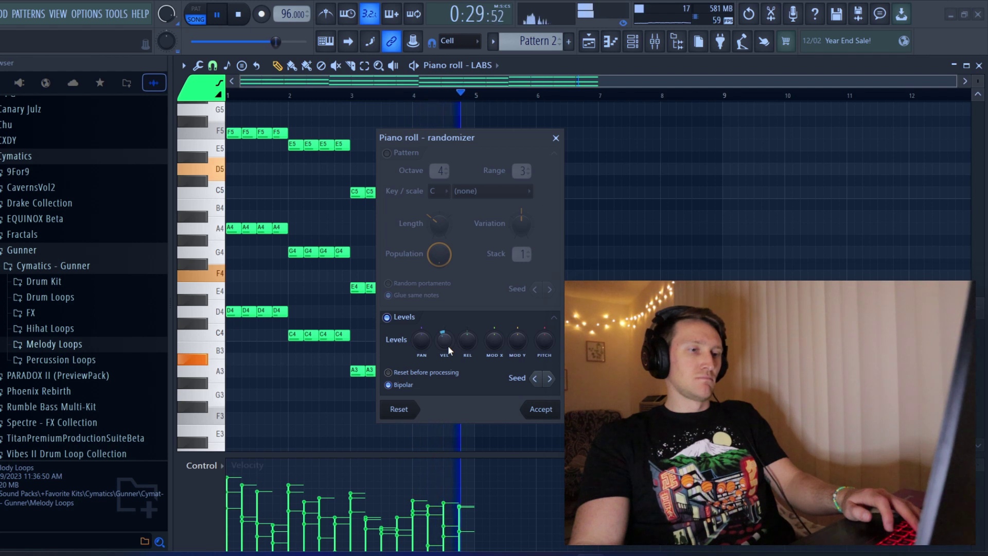
{"action": "scroll", "coordinate": [447, 345], "scroll_direction": "down", "scroll_amount": 1}
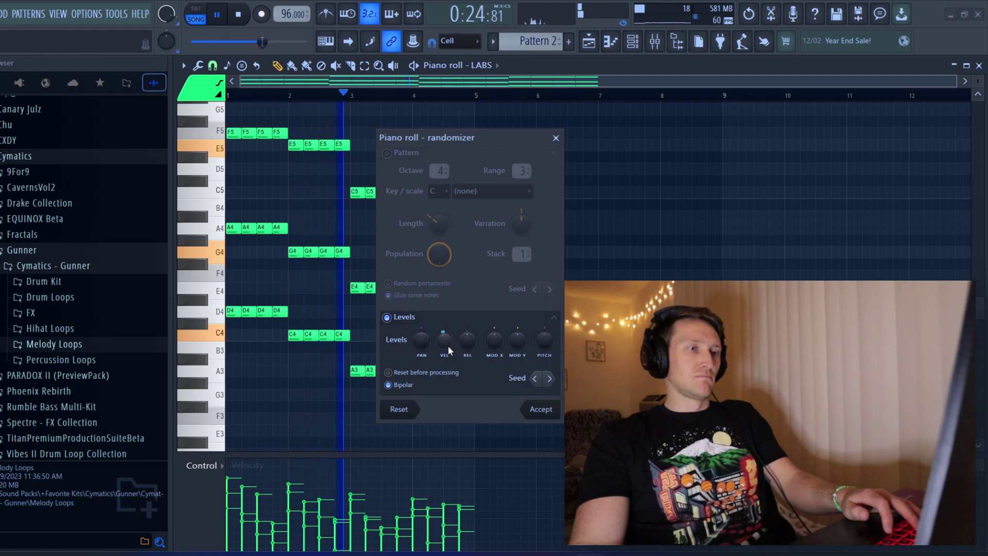
{"action": "left_click", "coordinate": [540, 410]}
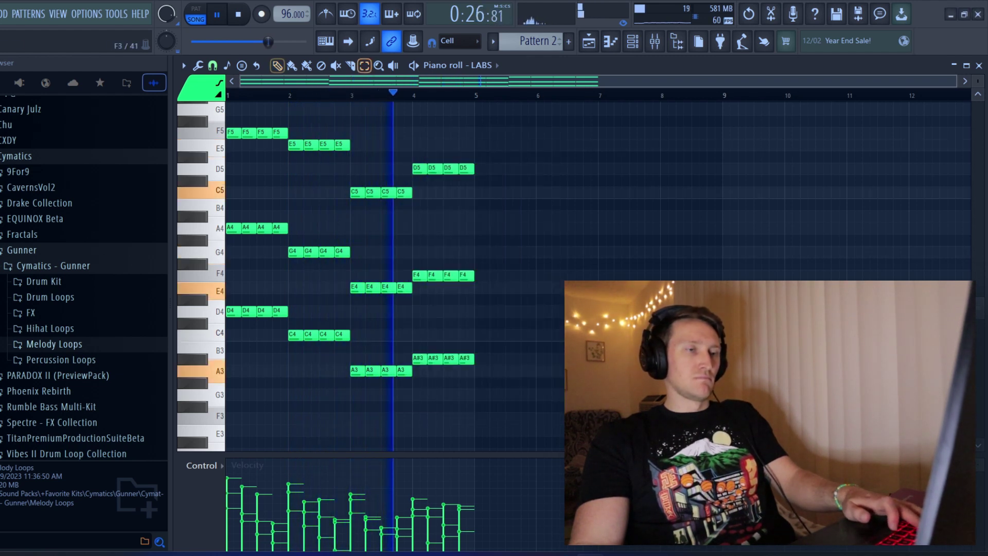
Duplicate the four bars of chopped chords so the copy starts at bar 5, and clear the selection
{"action": "key", "text": "ctrl+a"}
{"action": "left_click_drag", "start_coordinate": [235, 141], "coordinate": [489, 139]}
{"action": "left_click", "coordinate": [842, 257]}
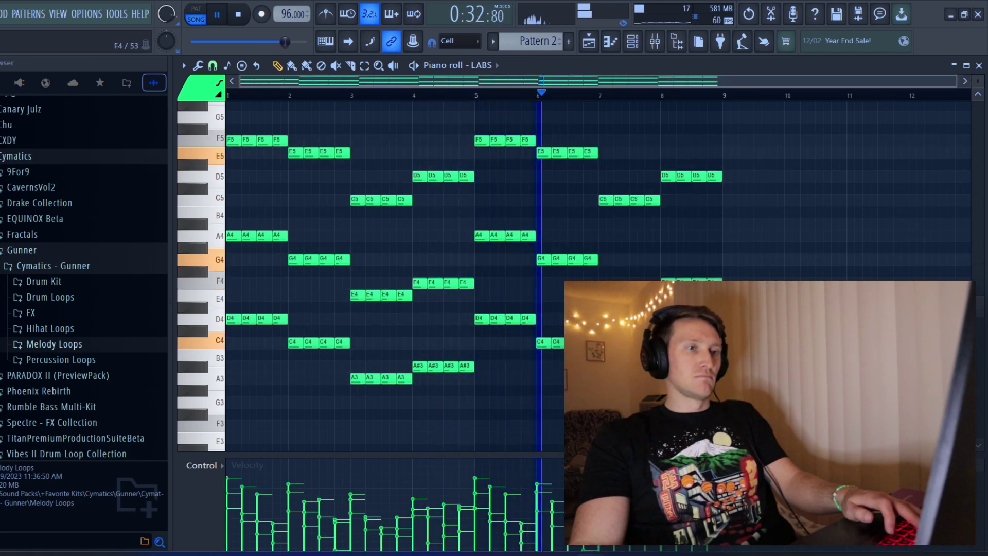
Play from bar 5 and add a short G5 note above the third chord hit of bar 5
{"action": "scroll", "coordinate": [692, 252], "scroll_direction": "up", "scroll_amount": 3}
{"action": "key", "text": "space"}
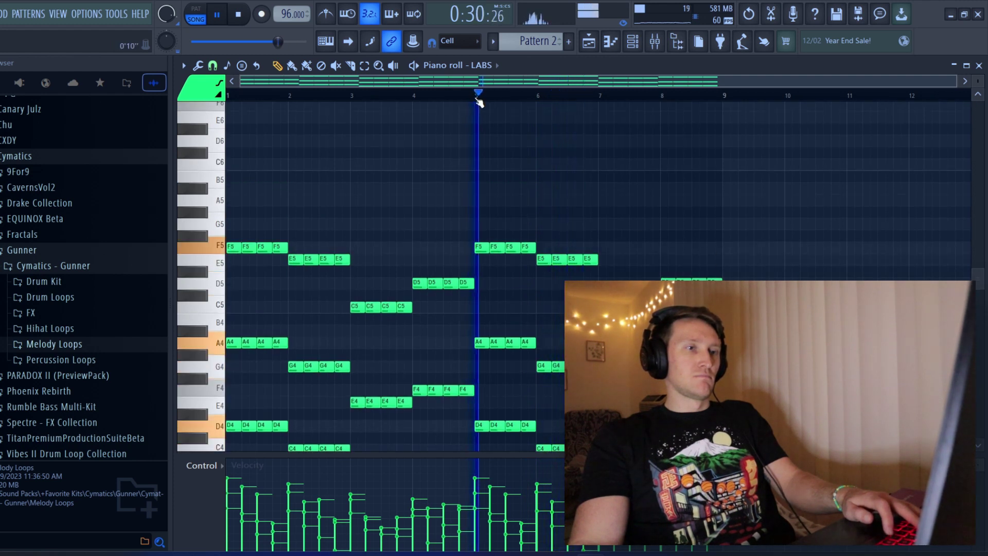
{"action": "scroll", "coordinate": [538, 212], "scroll_direction": "up", "scroll_amount": 2}
{"action": "left_click", "coordinate": [535, 199]}
{"action": "left_click_drag", "start_coordinate": [535, 191], "coordinate": [537, 217]}
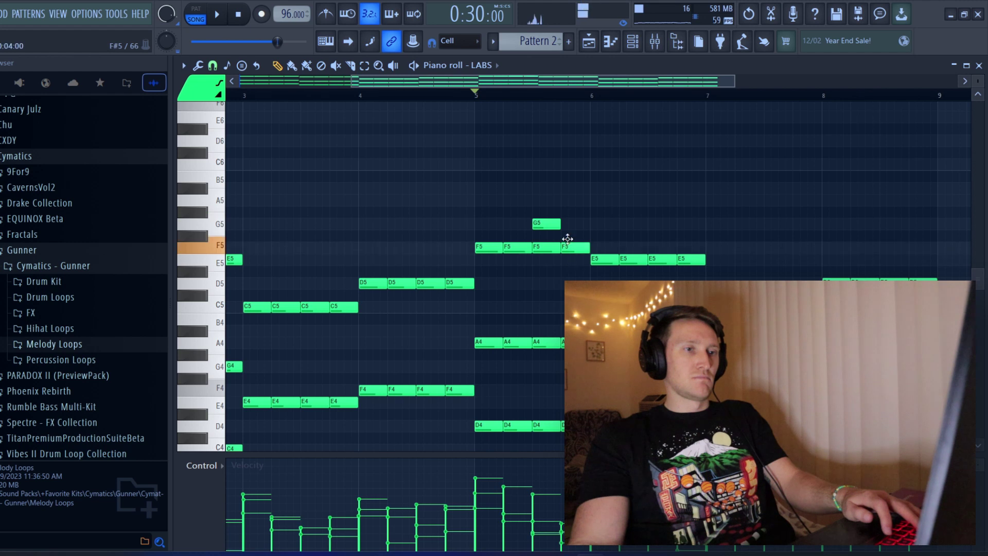
Try an F#5 note on the last chord hit of bar 5 and listen to it from bar 5
{"action": "key", "text": "space"}
{"action": "left_click_drag", "start_coordinate": [563, 258], "coordinate": [569, 247]}
{"action": "key", "text": "space"}
{"action": "key", "text": "space"}
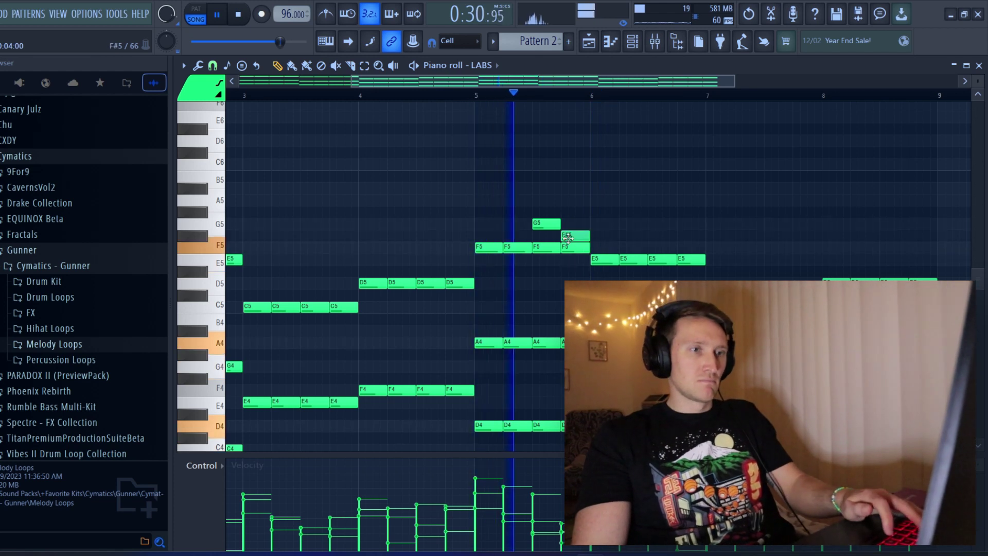
{"action": "key", "text": "space"}
{"action": "key", "text": "space"}
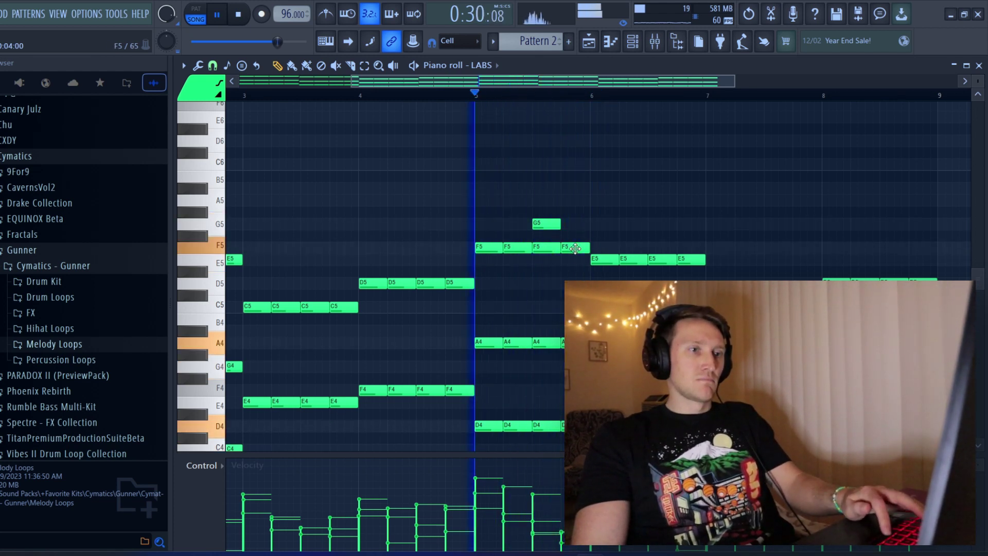
Move the top note of bar 5's last chord hit down to D5 and add an F5 note above it, listening from bar 5
{"action": "left_click_drag", "start_coordinate": [574, 249], "coordinate": [575, 283]}
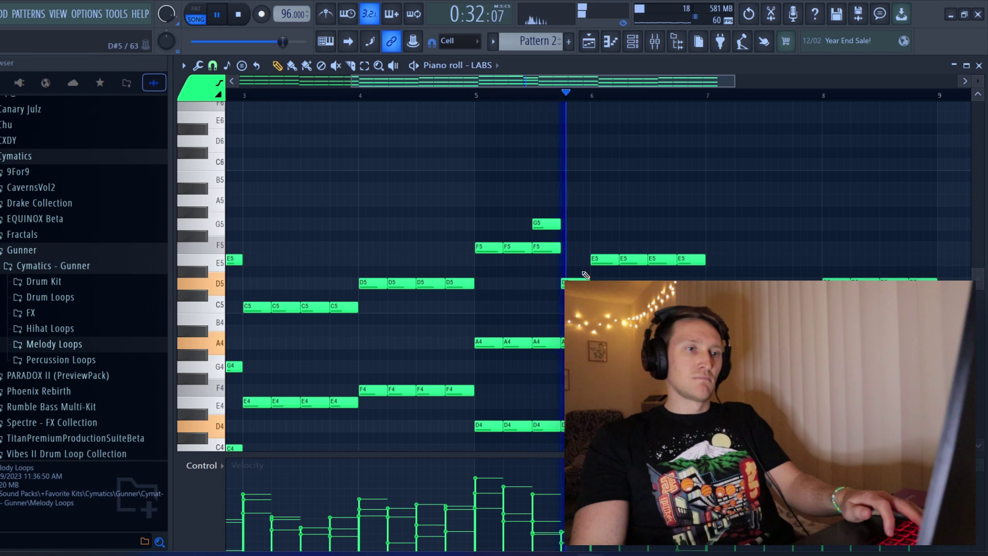
{"action": "key", "text": "space"}
{"action": "key", "text": "space"}
{"action": "scroll", "coordinate": [576, 278], "scroll_direction": "up", "scroll_amount": 2}
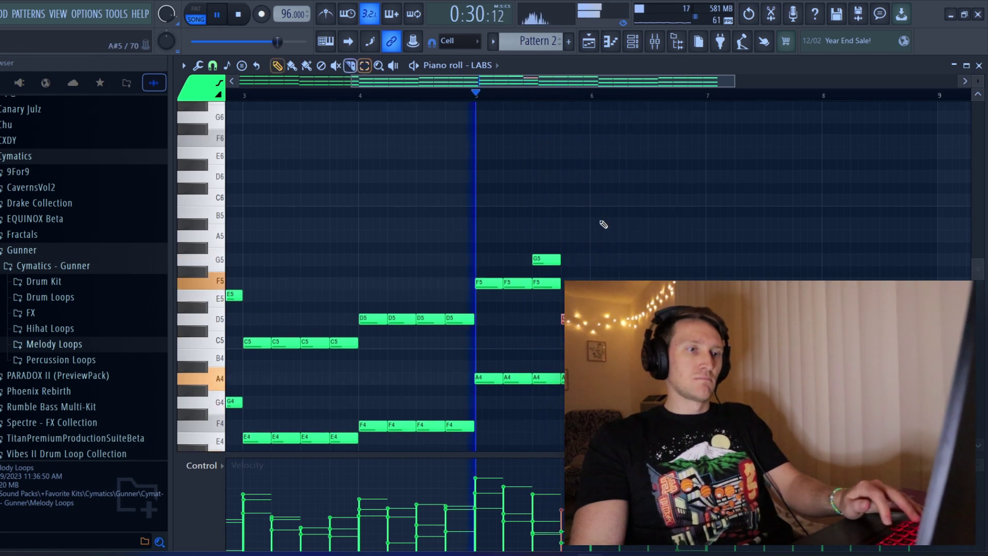
{"action": "left_click", "coordinate": [547, 257]}
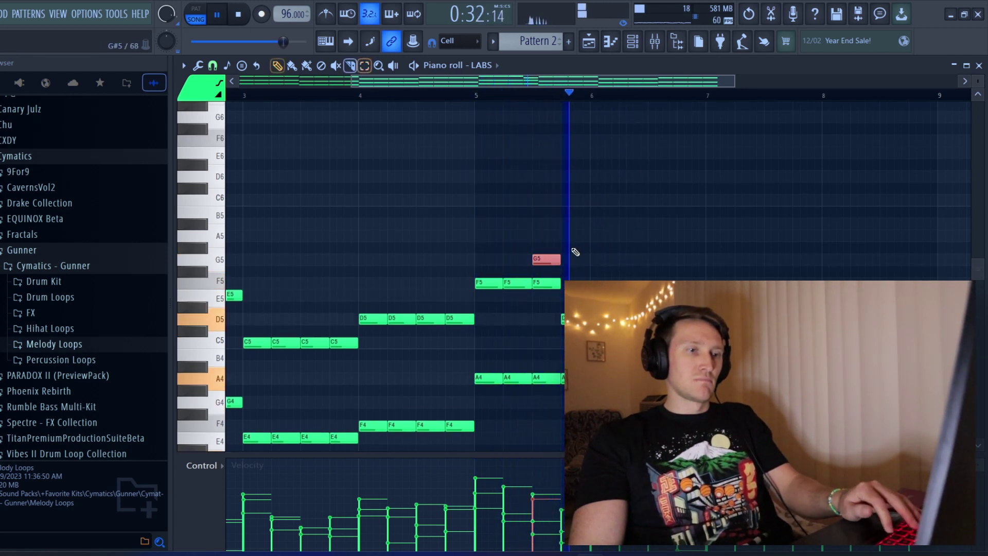
{"action": "left_click", "coordinate": [569, 278]}
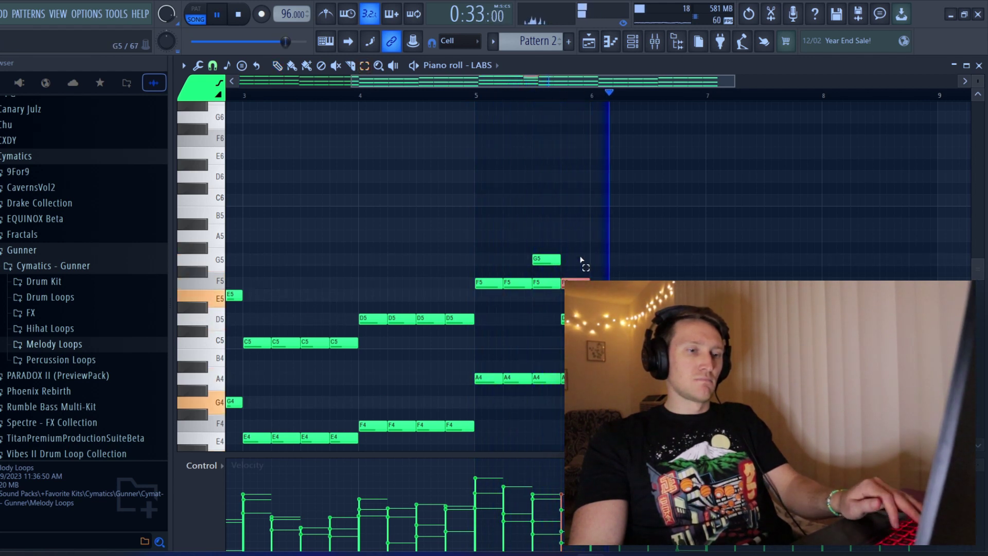
{"action": "scroll", "coordinate": [625, 170], "scroll_direction": "down", "scroll_amount": 3}
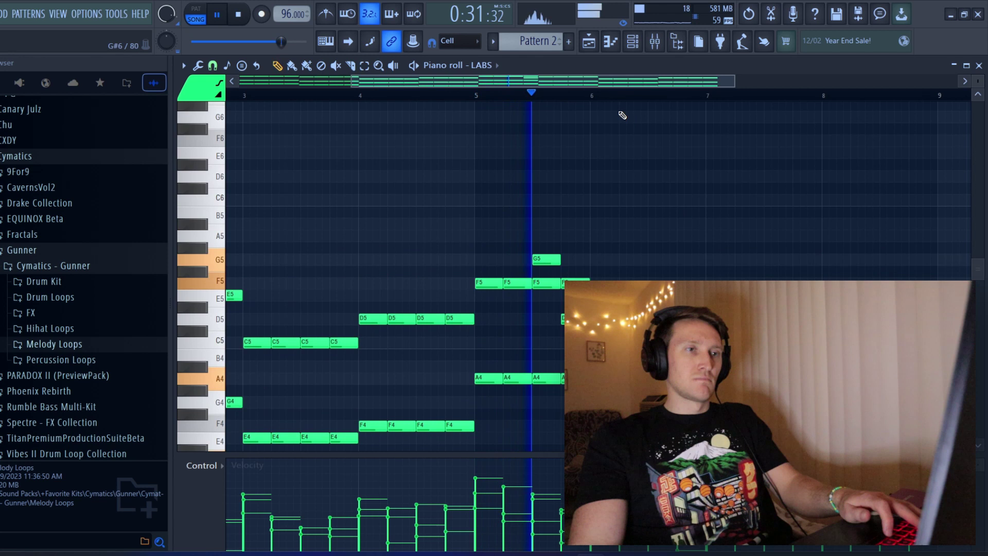
Add a short A#5 note followed by a short A5 note at the end of bar 6
{"action": "scroll", "coordinate": [643, 201], "scroll_direction": "down", "scroll_amount": 3}
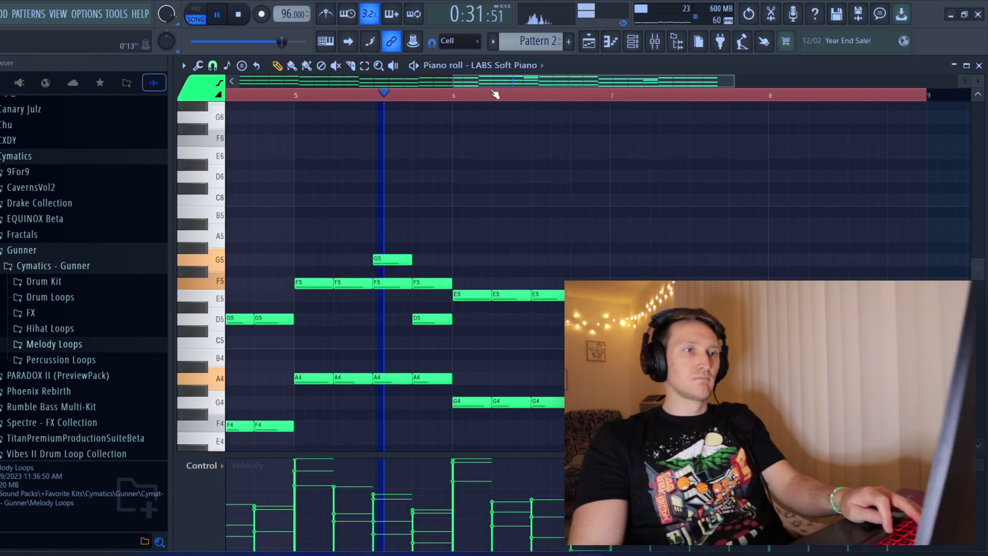
{"action": "scroll", "coordinate": [553, 216], "scroll_direction": "up", "scroll_amount": 1}
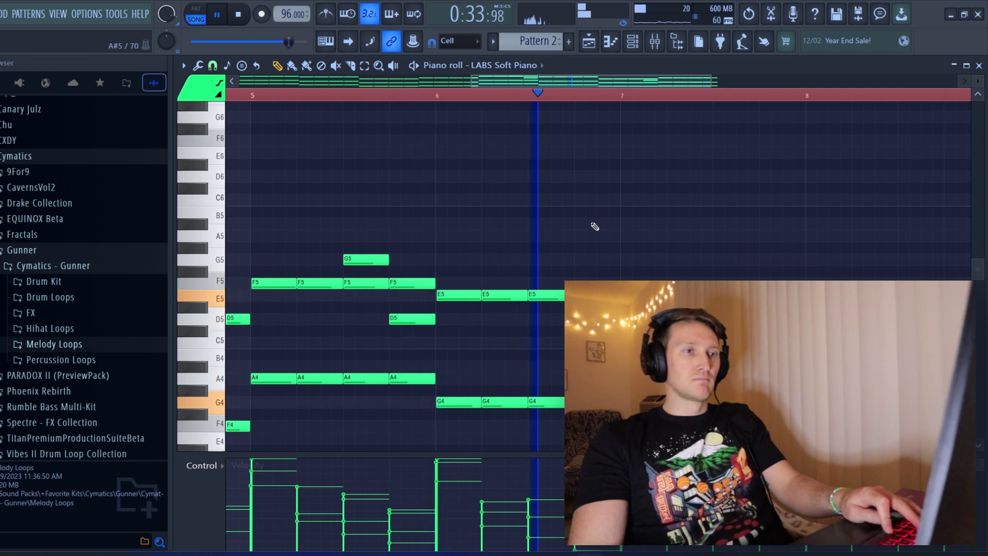
{"action": "left_click", "coordinate": [599, 225]}
{"action": "left_click_drag", "start_coordinate": [688, 247], "coordinate": [621, 247]}
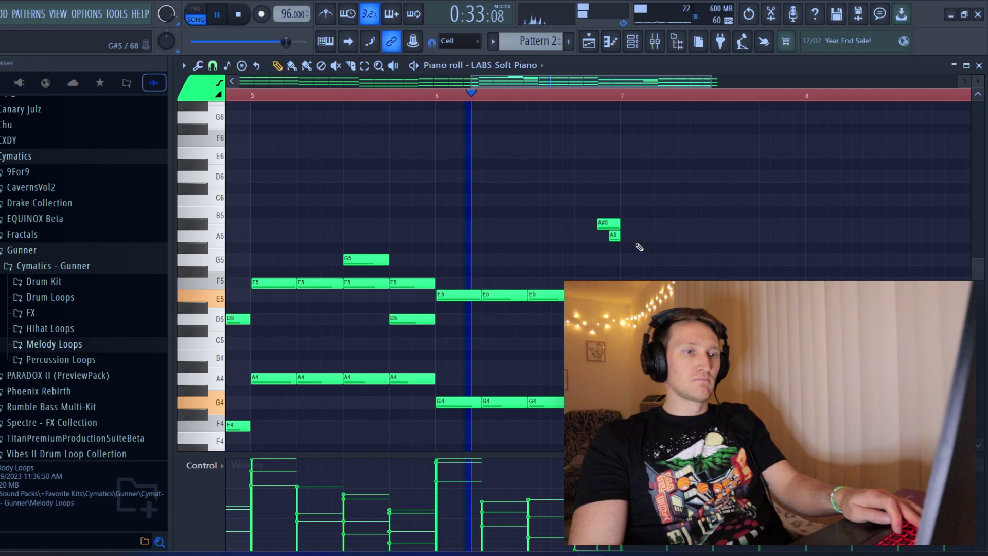
{"action": "left_click", "coordinate": [650, 261]}
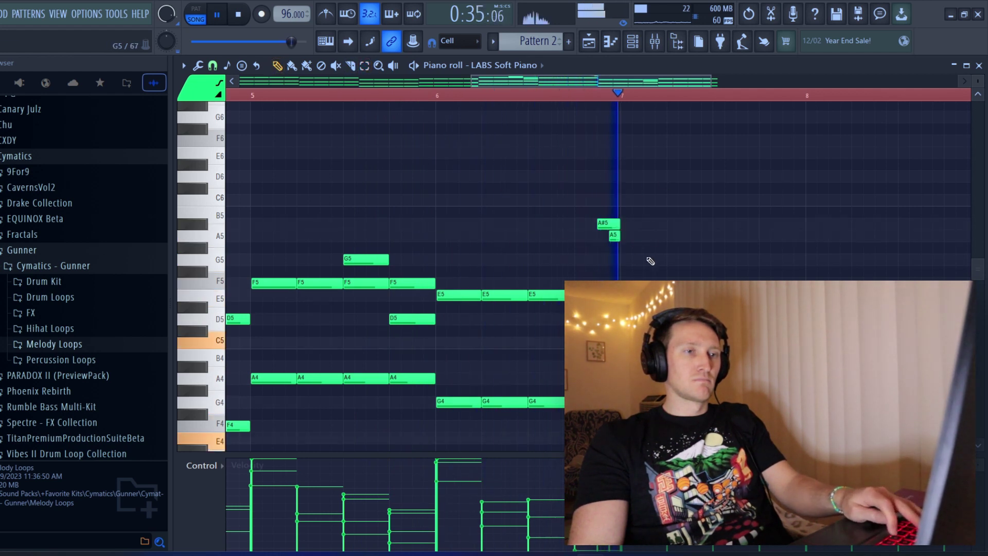
Lengthen the A#5 and A5 notes and shift them earlier, so A#5 ends at bar 7 and A5 sustains into it
{"action": "left_click_drag", "start_coordinate": [620, 235], "coordinate": [711, 236]}
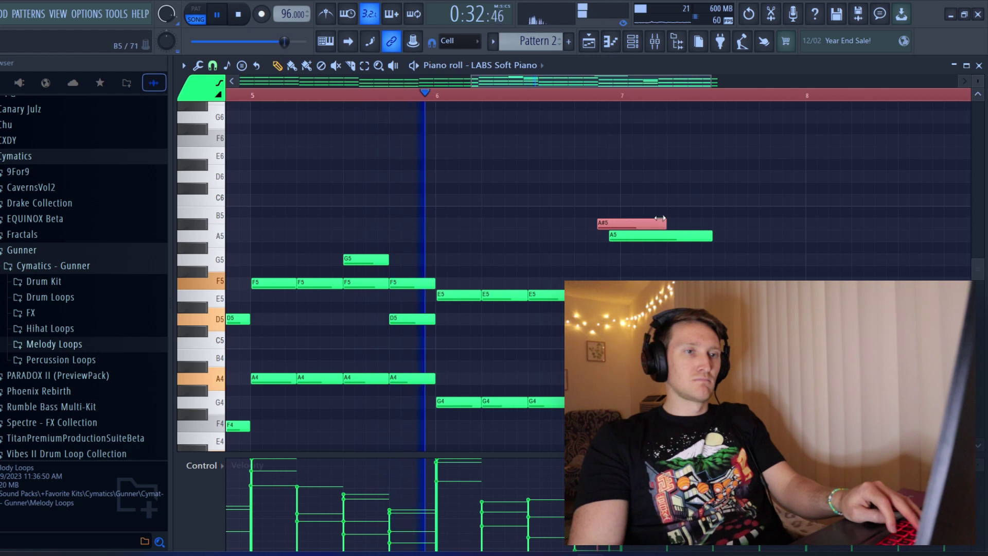
{"action": "left_click_drag", "start_coordinate": [619, 223], "coordinate": [666, 223]}
{"action": "left_click", "coordinate": [712, 236]}
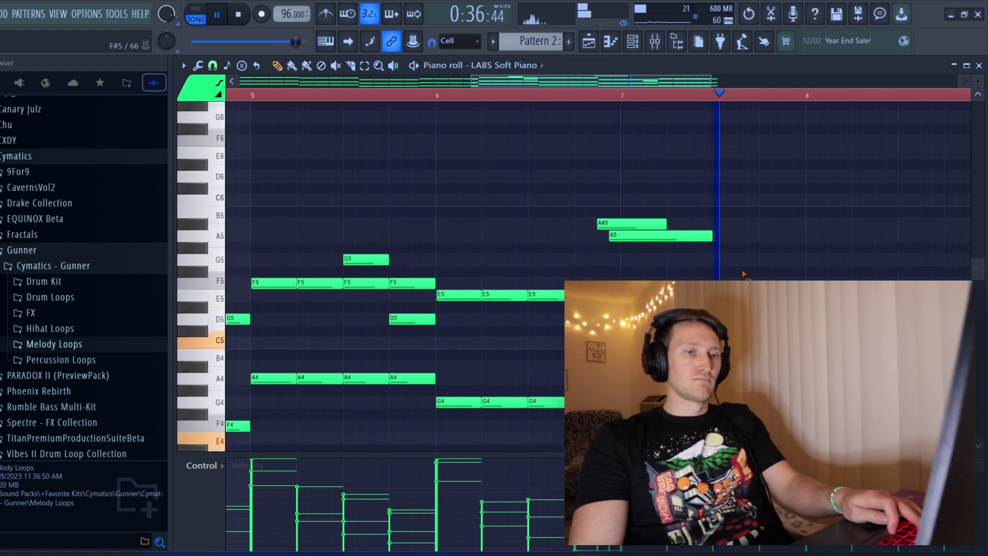
{"action": "mouse_move", "coordinate": [624, 223]}
{"action": "left_mouse_down"}
{"action": "mouse_move", "coordinate": [579, 224]}
{"action": "mouse_move", "coordinate": [611, 238]}
{"action": "left_mouse_up"}
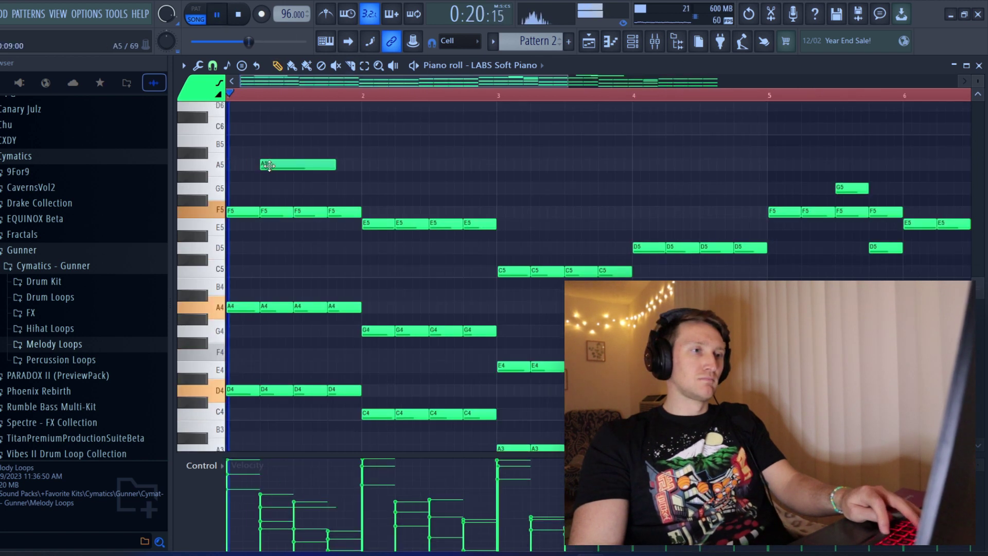
Place an A5 note about half a bar long an eighth after the start of bar 1, and a matching one in bar 5
{"action": "left_click_drag", "start_coordinate": [238, 156], "coordinate": [312, 172]}
{"action": "left_click", "coordinate": [363, 180]}
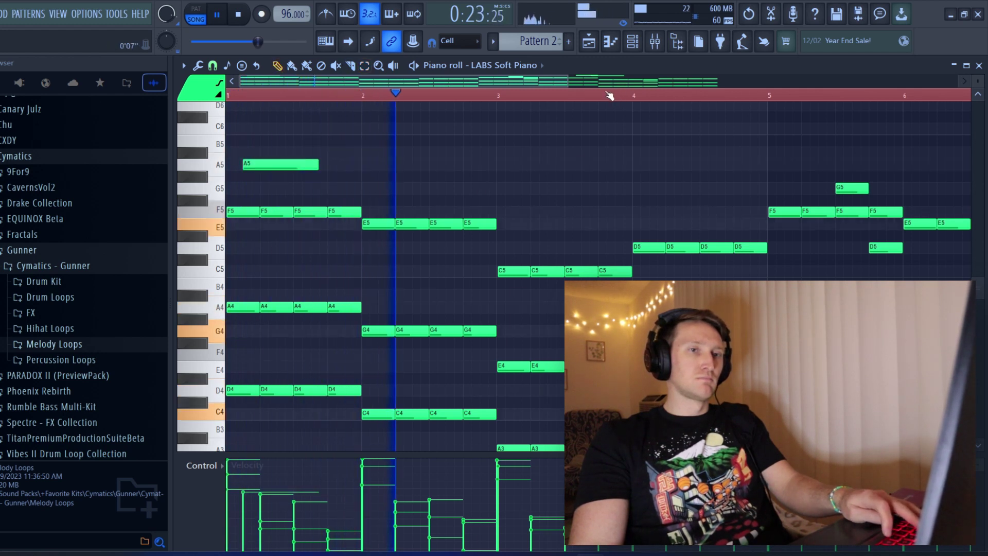
{"action": "scroll", "coordinate": [765, 149], "scroll_direction": "down", "scroll_amount": 2}
{"action": "left_click_drag", "start_coordinate": [623, 151], "coordinate": [702, 164]}
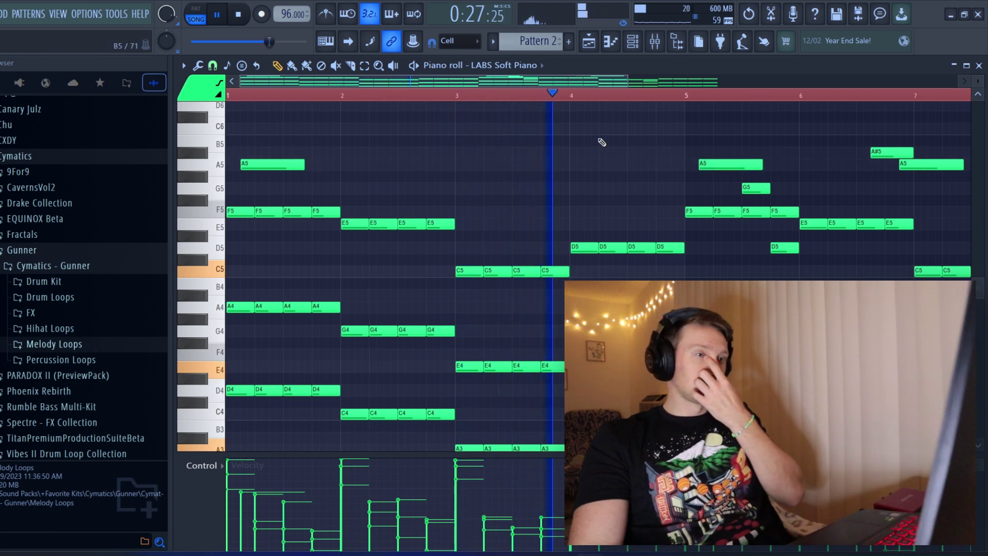
{"action": "scroll", "coordinate": [552, 105], "scroll_direction": "down", "scroll_amount": 2}
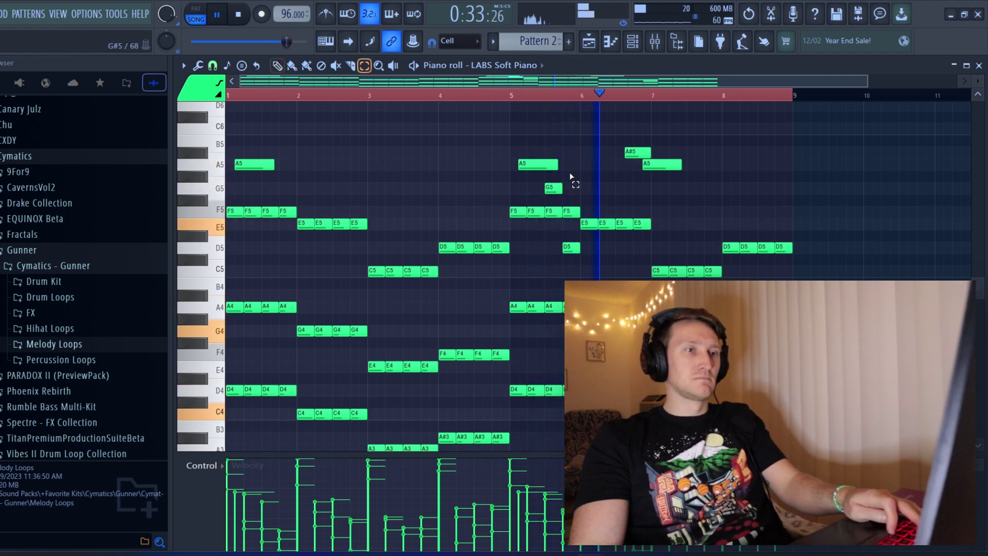
{"action": "left_click_drag", "start_coordinate": [570, 177], "coordinate": [548, 158]}
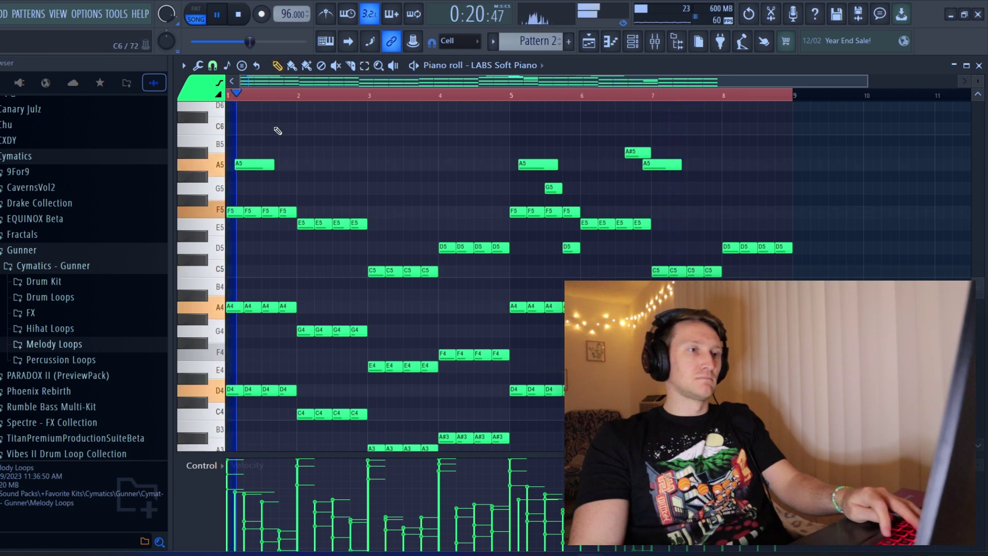
Lower the long A5 note in bar 1 to G5 and listen to it from the beginning
{"action": "scroll", "coordinate": [276, 154], "scroll_direction": "up", "scroll_amount": 1}
{"action": "key", "text": "space"}
{"action": "left_click_drag", "start_coordinate": [251, 204], "coordinate": [250, 215]}
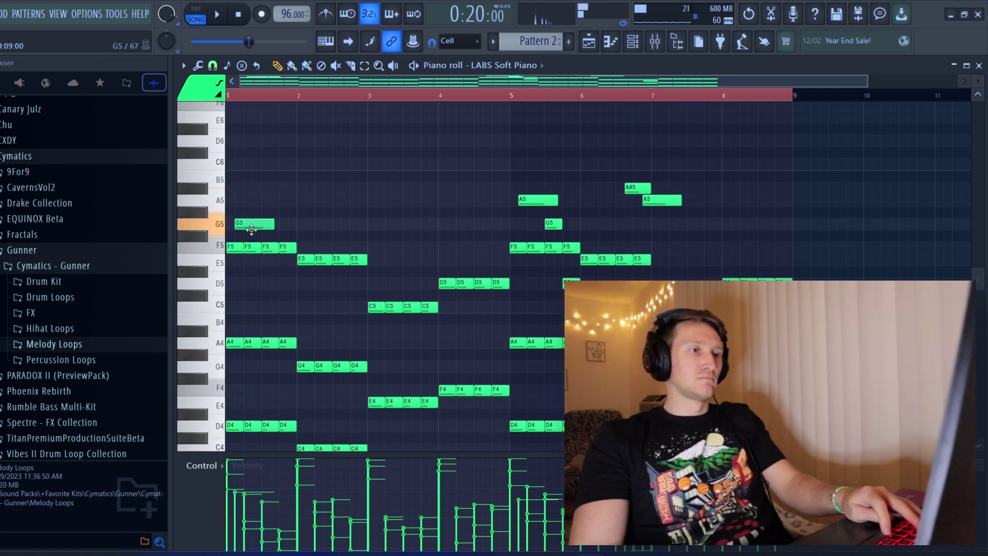
{"action": "key", "text": "space"}
{"action": "scroll", "coordinate": [252, 227], "scroll_direction": "down", "scroll_amount": 1}
{"action": "left_click_drag", "start_coordinate": [286, 172], "coordinate": [261, 185]}
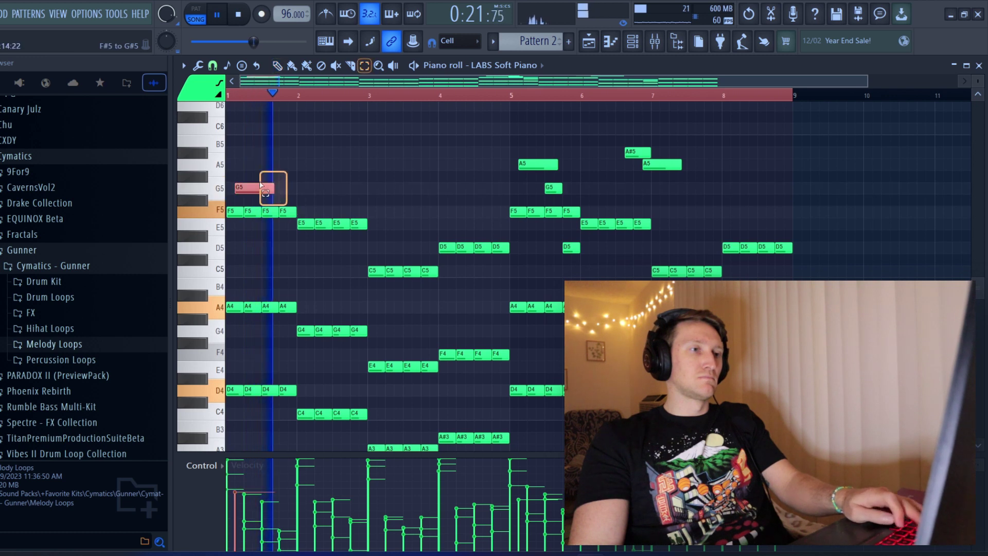
Try the long A5 note of bar 5 at E5, listen, and move it back up to A5
{"action": "left_click", "coordinate": [525, 160]}
{"action": "left_click_drag", "start_coordinate": [525, 161], "coordinate": [531, 230]}
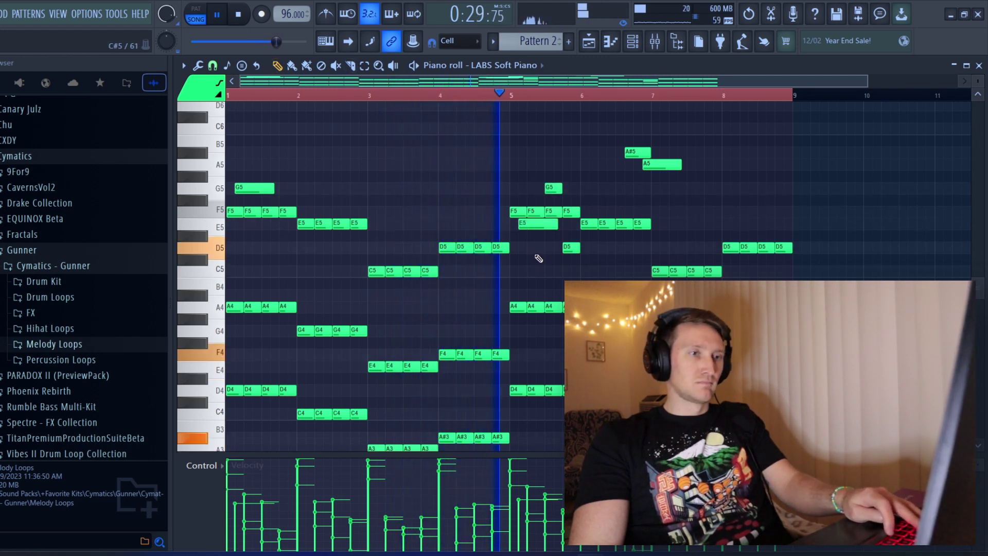
{"action": "key", "text": "e"}
{"action": "key", "text": "space"}
{"action": "key", "text": "p"}
{"action": "left_click_drag", "start_coordinate": [526, 225], "coordinate": [526, 166]}
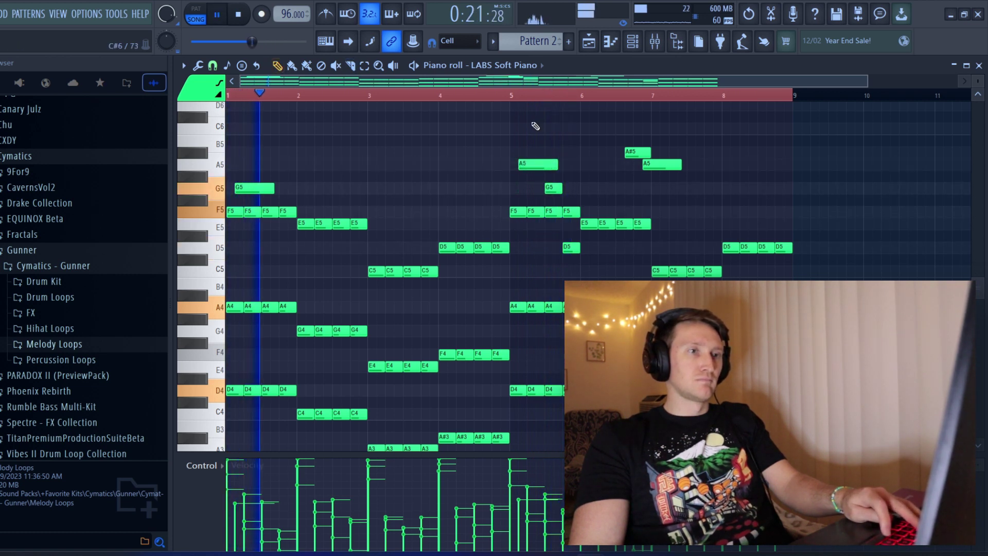
Play from bar 5 and shorten its A5 note to end where the G5 note begins
{"action": "left_click", "coordinate": [511, 96]}
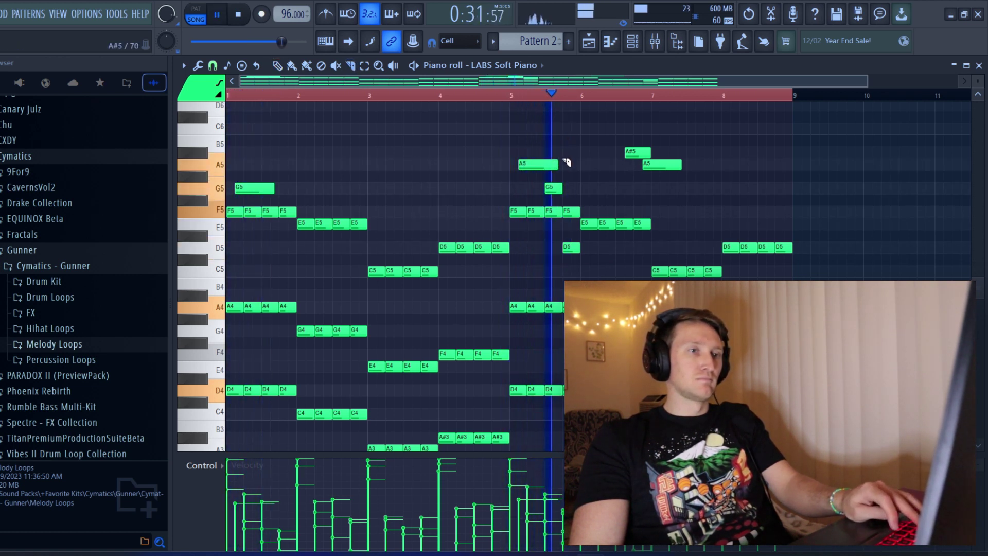
{"action": "left_click_drag", "start_coordinate": [558, 164], "coordinate": [545, 165]}
{"action": "key", "text": "space"}
{"action": "left_click", "coordinate": [531, 164]}
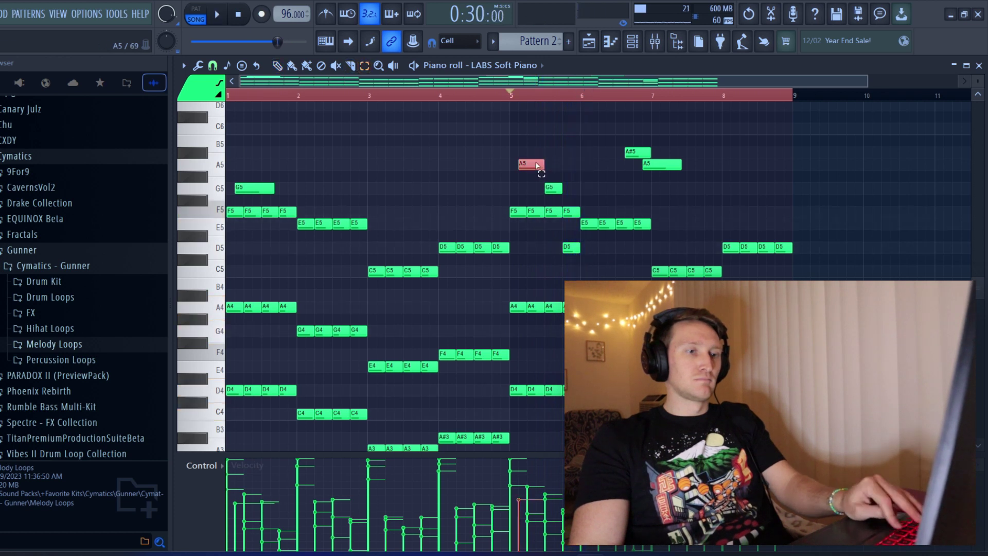
Replay from bar 5 and fine-tune the velocities of its A5, G5 and D5 melody notes
{"action": "key", "text": "space"}
{"action": "left_click", "coordinate": [555, 187]}
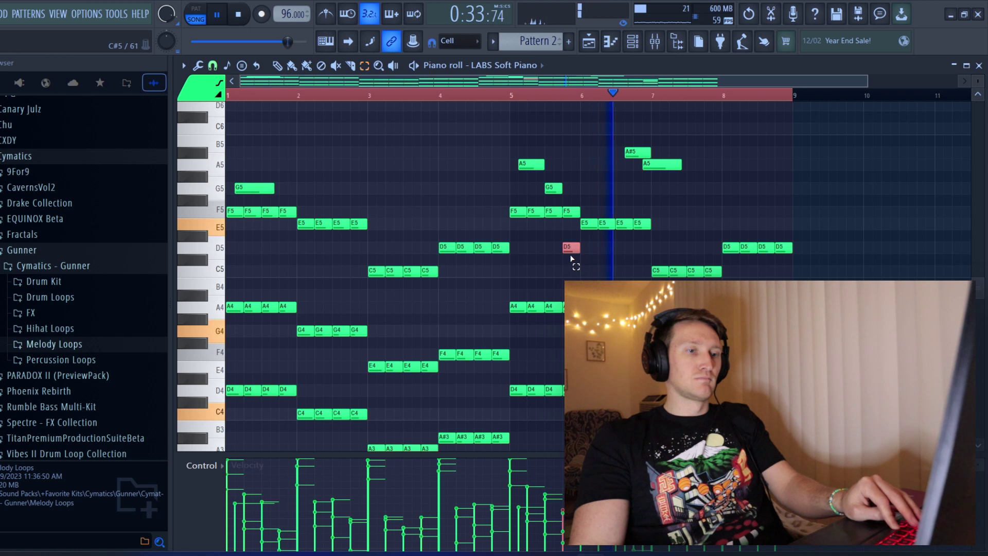
{"action": "key", "text": "space"}
{"action": "key", "text": "space"}
{"action": "left_click", "coordinate": [538, 163]}
{"action": "key", "text": "space"}
{"action": "key", "text": "space"}
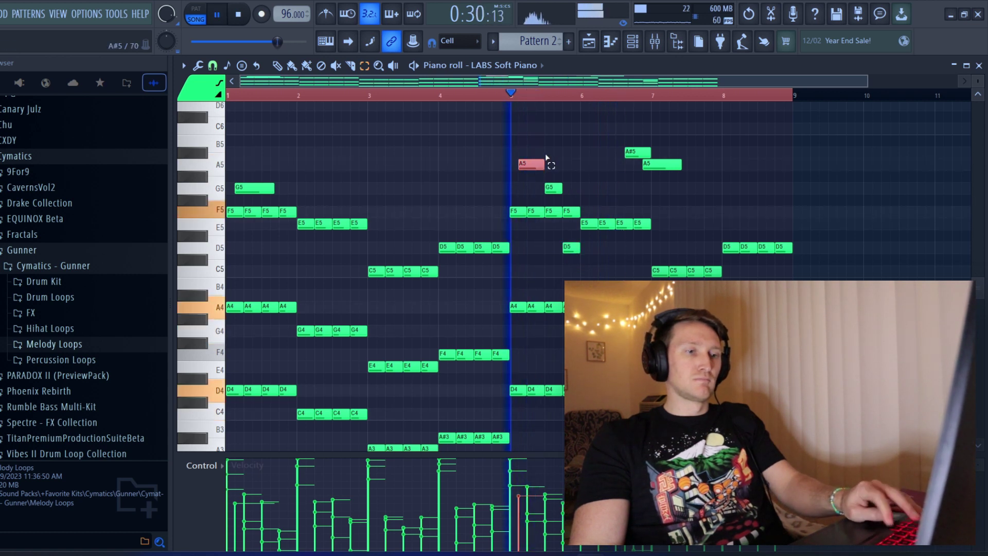
Switch to Pattern 1 and review its sustained chord progression during playback
{"action": "scroll", "coordinate": [502, 100], "scroll_direction": "down", "scroll_amount": 1}
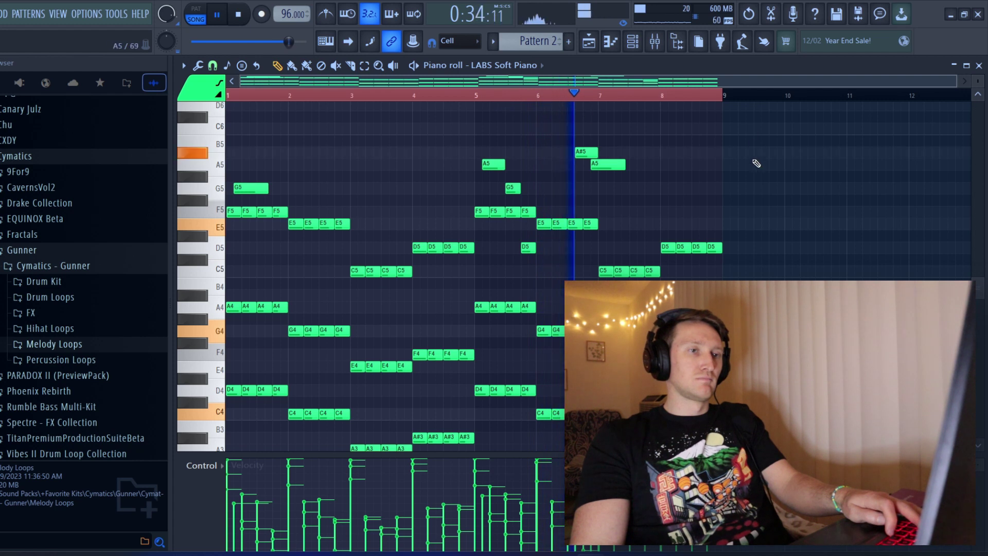
{"action": "left_click", "coordinate": [589, 43]}
{"action": "double_click", "coordinate": [458, 113]}
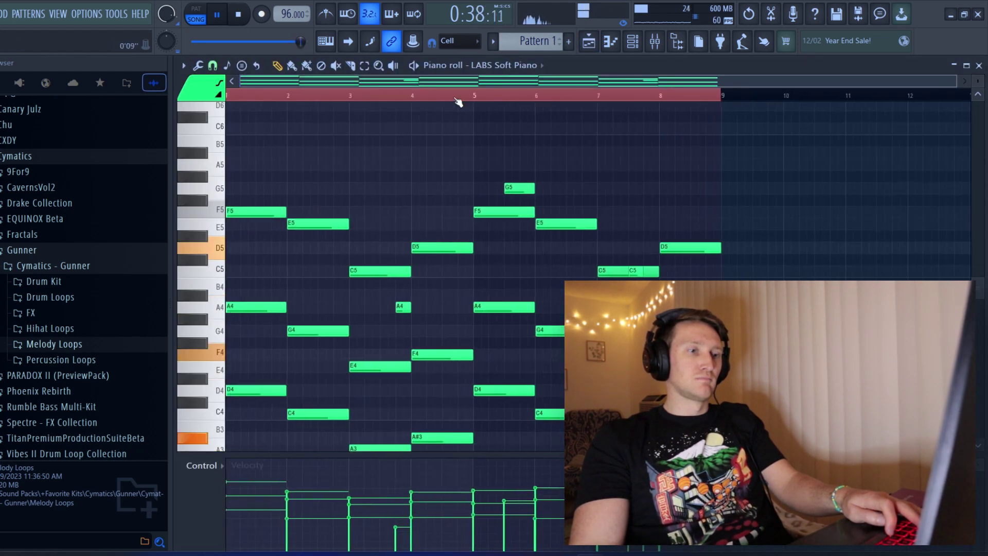
In Pattern 2's Analog Lab V part, hold each bass note for a full bar and even out the bass velocities
{"action": "left_click_drag", "start_coordinate": [790, 395], "coordinate": [353, 154]}
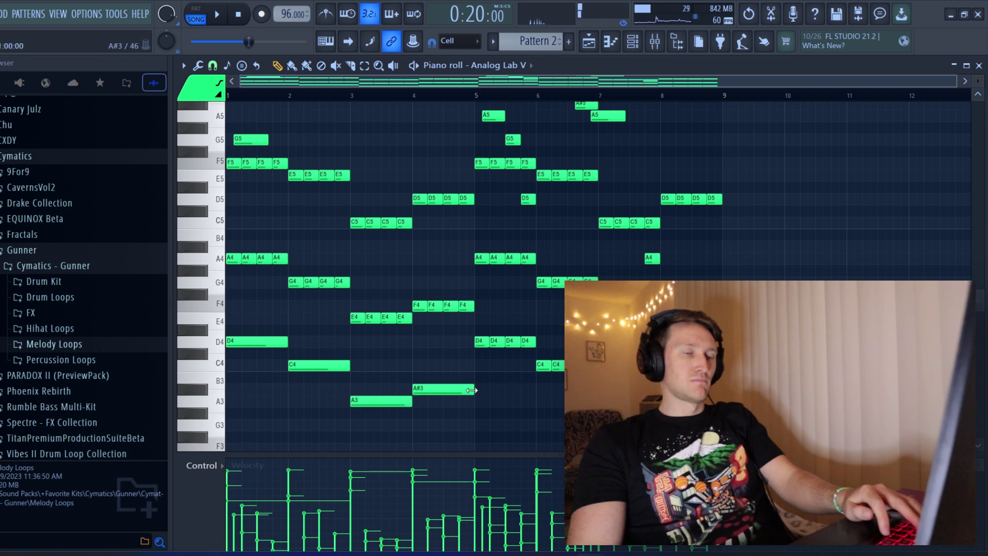
{"action": "key", "text": "space"}
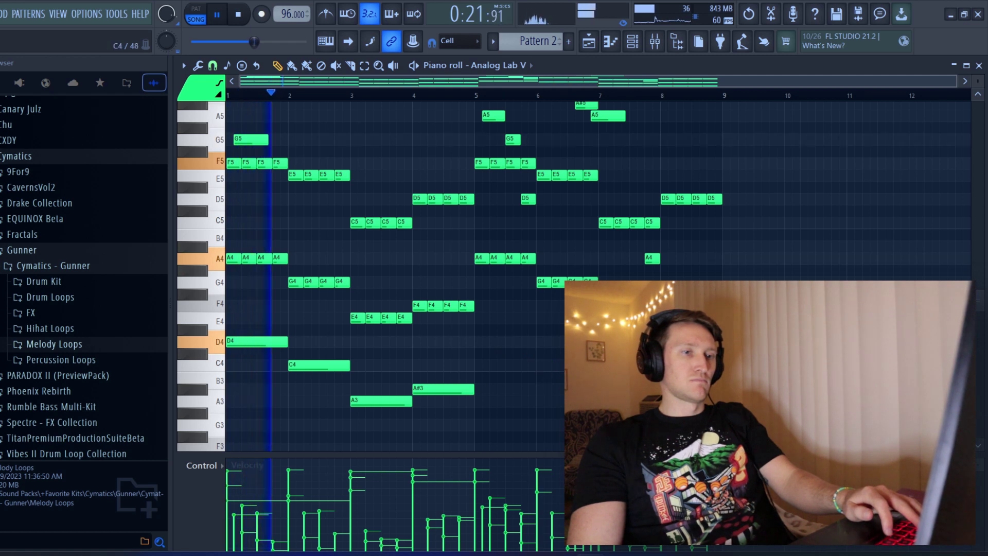
{"action": "left_click_drag", "start_coordinate": [528, 438], "coordinate": [508, 330]}
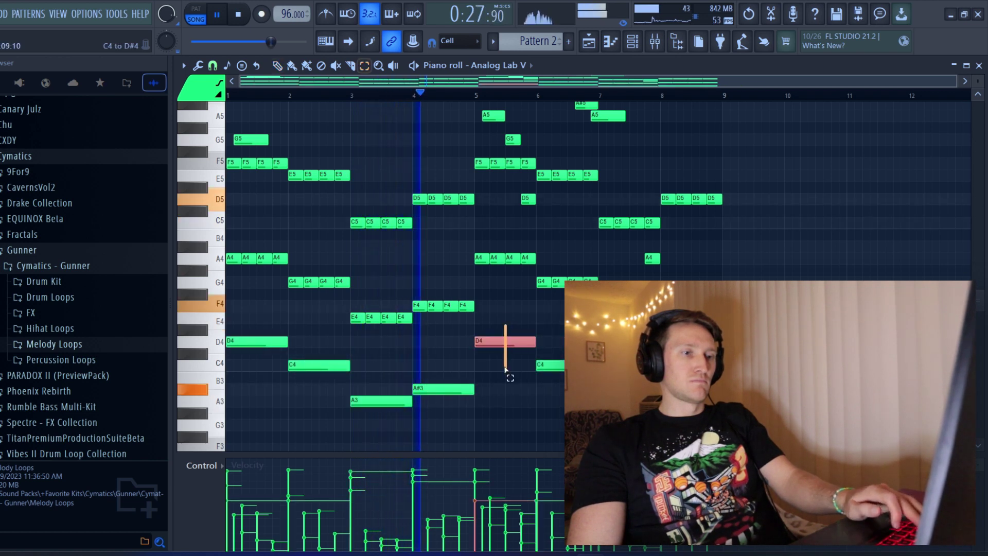
{"action": "left_click_drag", "start_coordinate": [235, 338], "coordinate": [576, 418]}
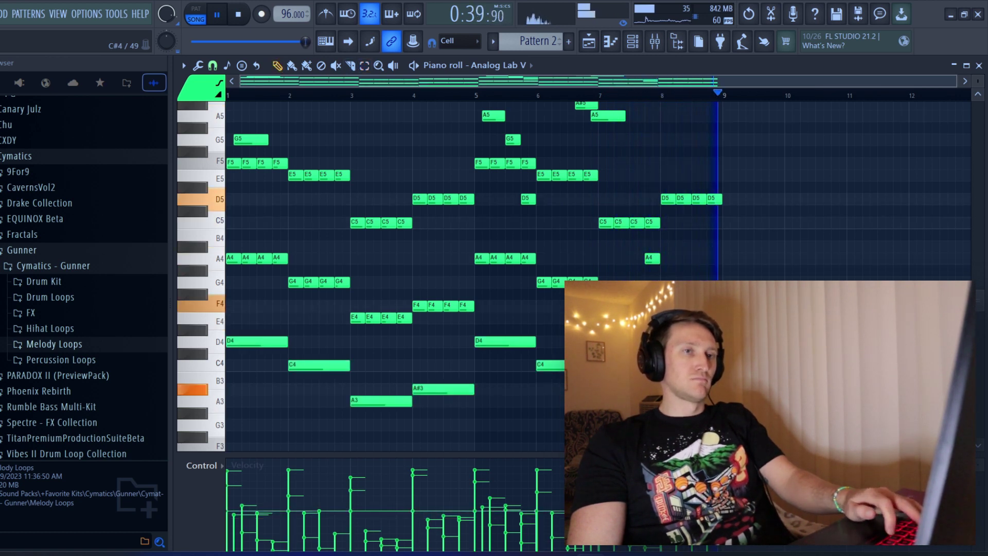
Add one-bar E5 and F5 notes in the second half of bar 7, with F5 starting just after E5, and listen
{"action": "left_click", "coordinate": [593, 211]}
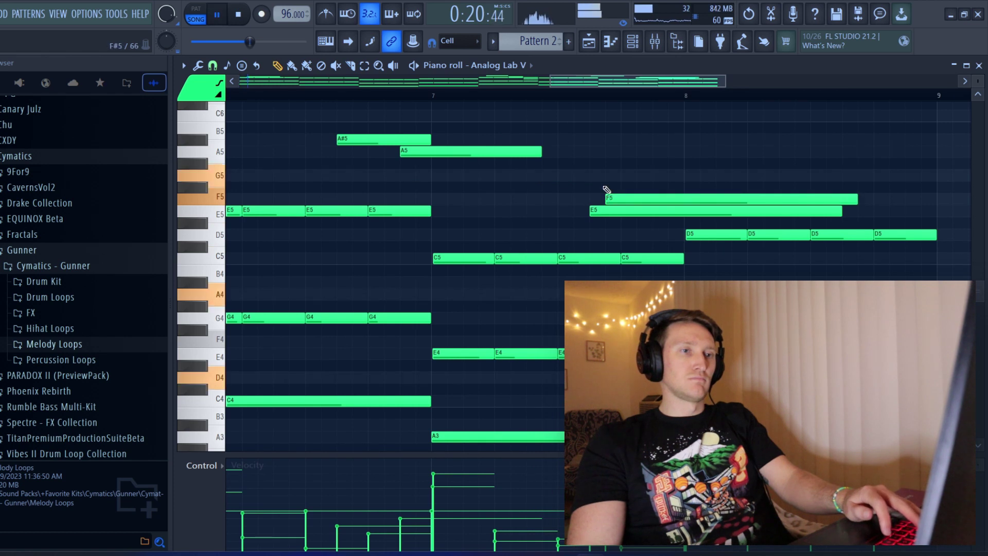
{"action": "left_click", "coordinate": [529, 94]}
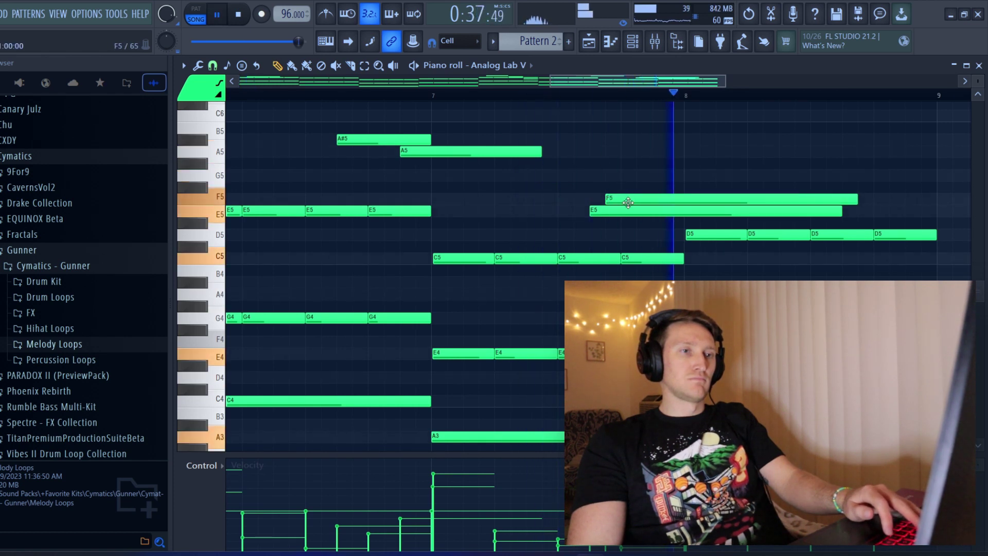
{"action": "left_click_drag", "start_coordinate": [629, 202], "coordinate": [625, 203]}
{"action": "key", "text": "space"}
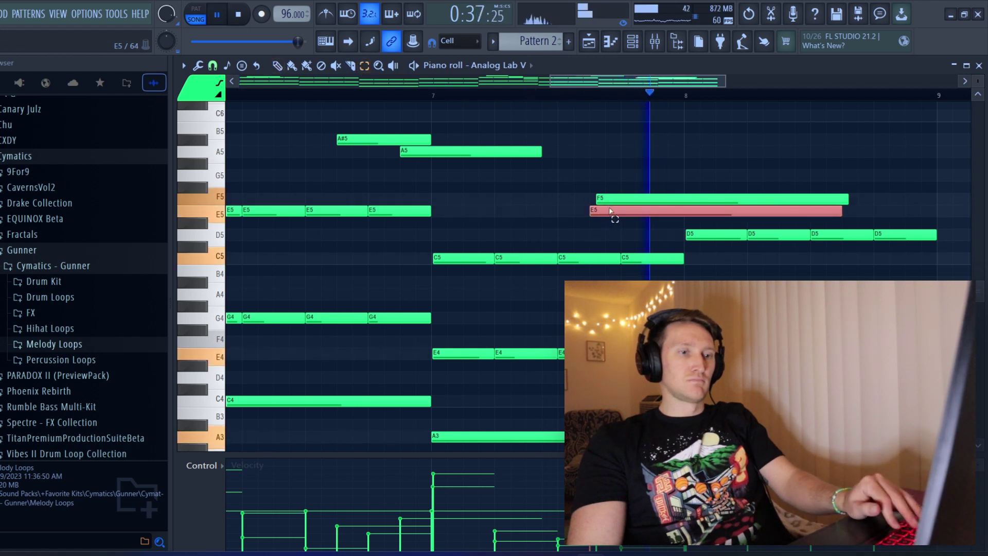
Lower the velocity of the long E5 note and add a one-bar C5 note starting on the last eighth of bar 7
{"action": "key", "text": "space"}
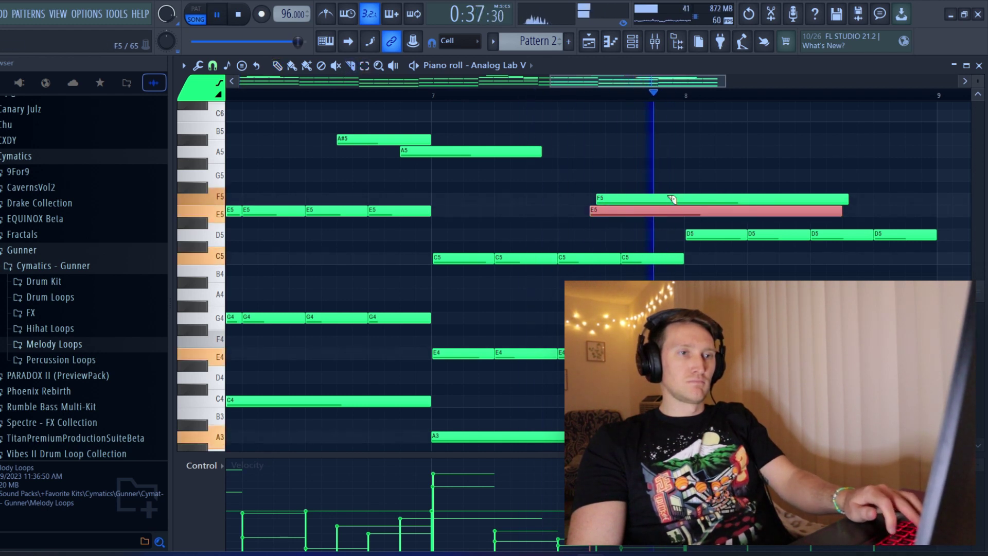
{"action": "key", "text": "space"}
{"action": "key", "text": "space"}
{"action": "left_click_drag", "start_coordinate": [663, 248], "coordinate": [681, 256]}
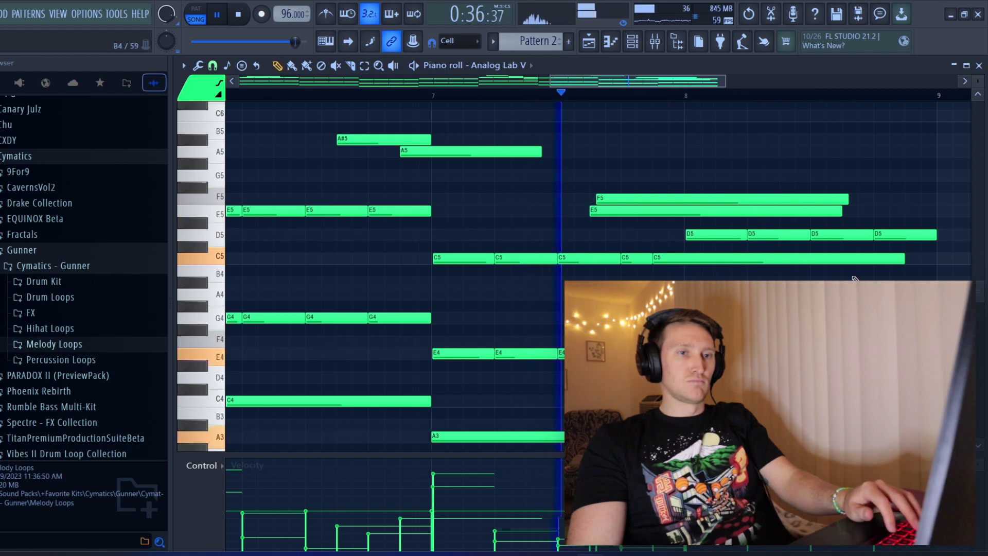
Cut the long C5, E5 and F5 notes at the start of bar 8 and remove the parts extending beyond it
{"action": "left_click_drag", "start_coordinate": [888, 264], "coordinate": [683, 257]}
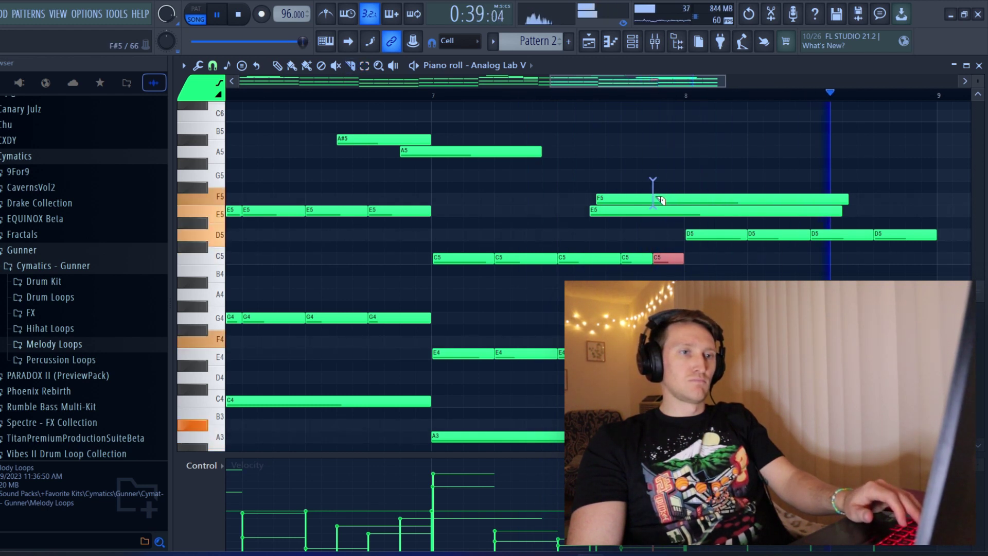
{"action": "left_click_drag", "start_coordinate": [693, 196], "coordinate": [694, 200]}
{"action": "key", "text": "p"}
{"action": "right_click", "coordinate": [700, 199]}
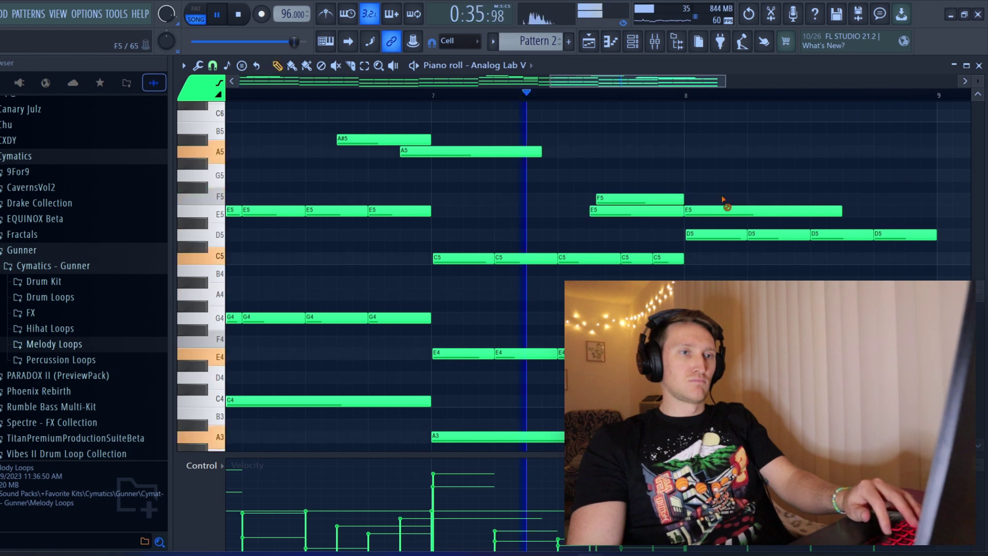
{"action": "right_click", "coordinate": [710, 211]}
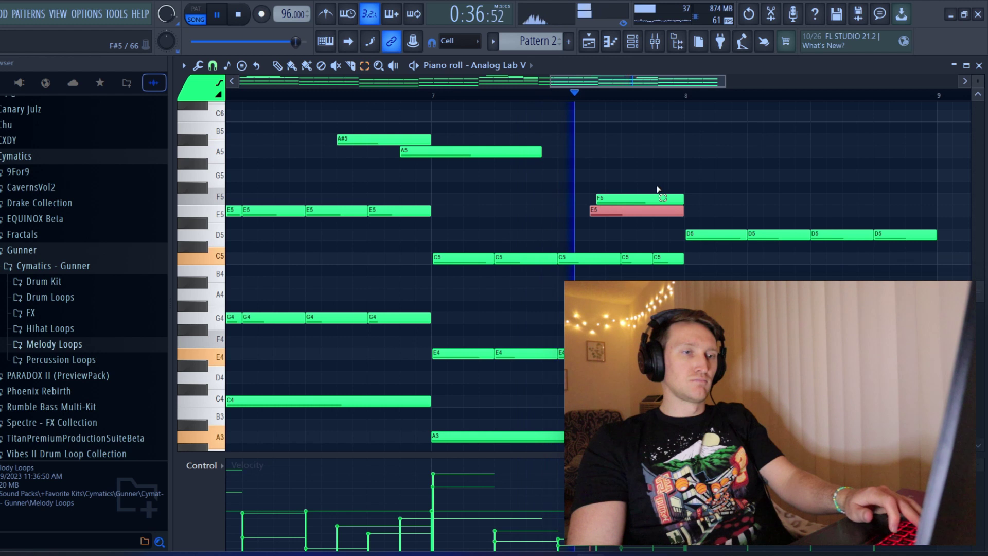
{"action": "scroll", "coordinate": [596, 124], "scroll_direction": "down", "scroll_amount": 4}
{"action": "scroll", "coordinate": [718, 206], "scroll_direction": "down", "scroll_amount": 3}
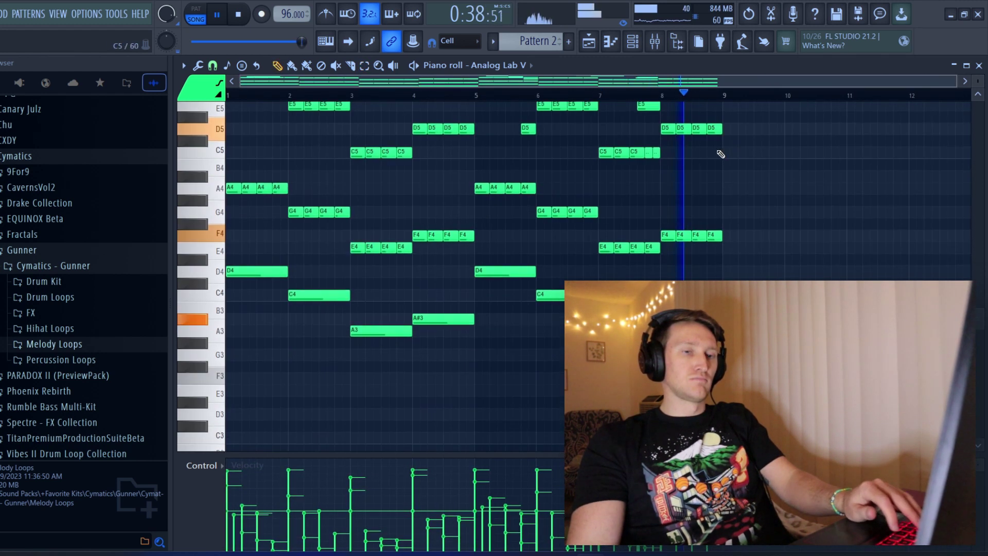
Switch to Pattern 1's Analog Lab V part and lower all its bass notes by one octave
{"action": "key", "text": "F5"}
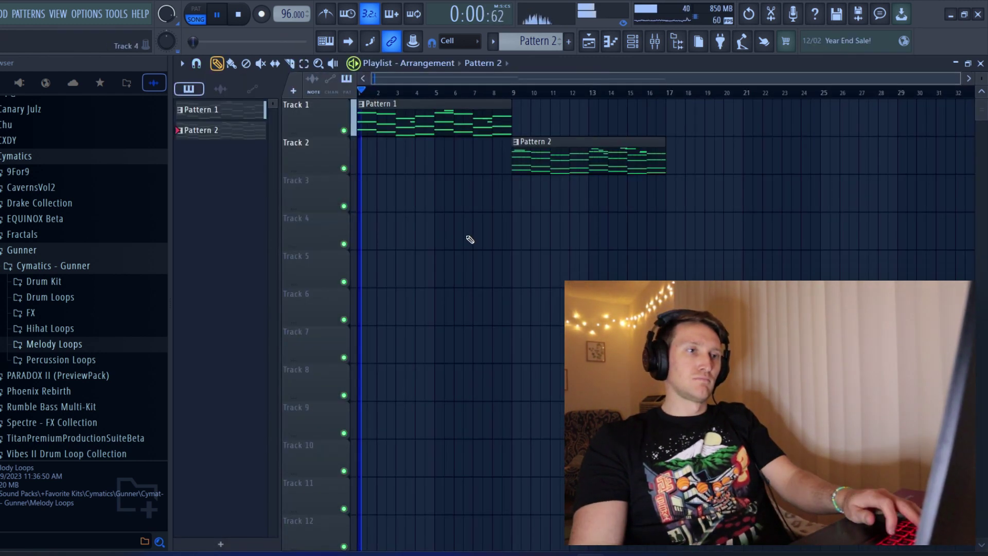
{"action": "left_click", "coordinate": [620, 46]}
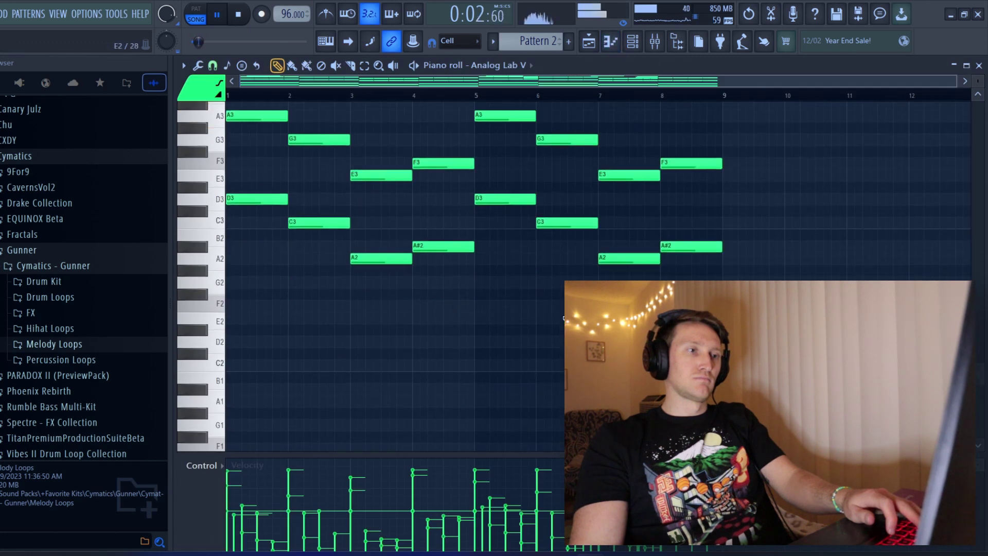
{"action": "scroll", "coordinate": [552, 42], "scroll_direction": "up", "scroll_amount": 1}
{"action": "left_click_drag", "start_coordinate": [731, 360], "coordinate": [311, 245]}
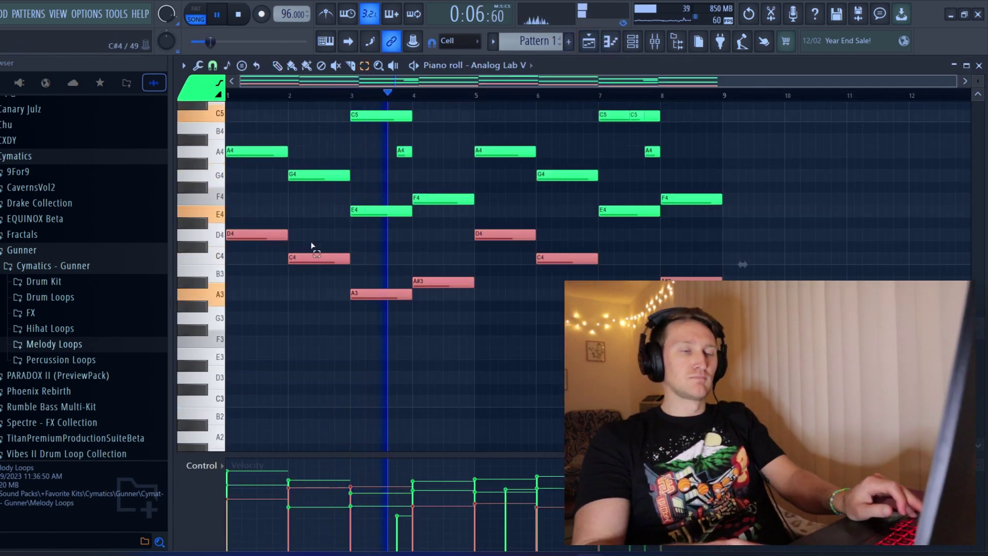
{"action": "key", "text": "ctrl+Down"}
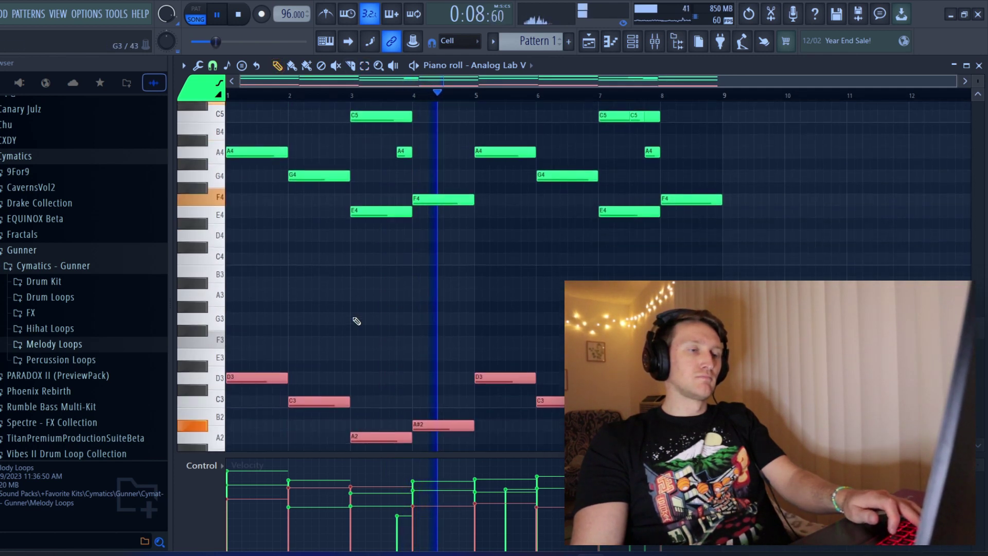
Duplicate the selected bass notes, raise the copies seven semitones to add fifths, and replay the pattern
{"action": "key", "text": "ctrl+c"}
{"action": "key", "text": "ctrl+v"}
{"action": "key", "text": "Up"}
{"action": "key", "text": "Up"}
{"action": "key", "text": "Up"}
{"action": "key", "text": "Up"}
{"action": "key", "text": "Up"}
{"action": "key", "text": "Up"}
{"action": "key", "text": "Up"}
{"action": "key", "text": "space"}
{"action": "key", "text": "space"}
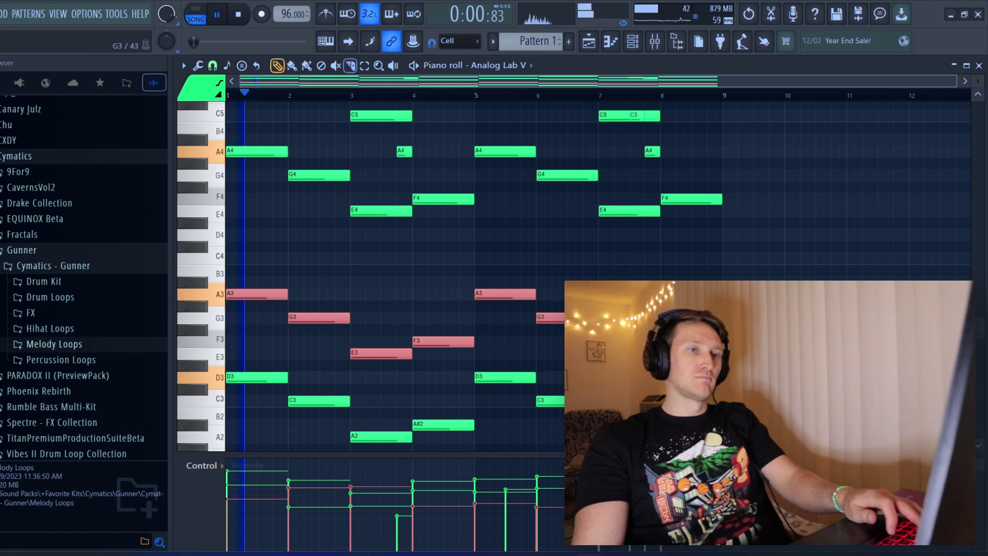
{"action": "key", "text": "ctrl+d"}
Above the sustained chords, alternate eighth notes E6–A6 in bar 1 and D6–G6 in bar 2, and begin bar 3 with A6 and E7
{"action": "scroll", "coordinate": [391, 273], "scroll_direction": "up", "scroll_amount": 10}
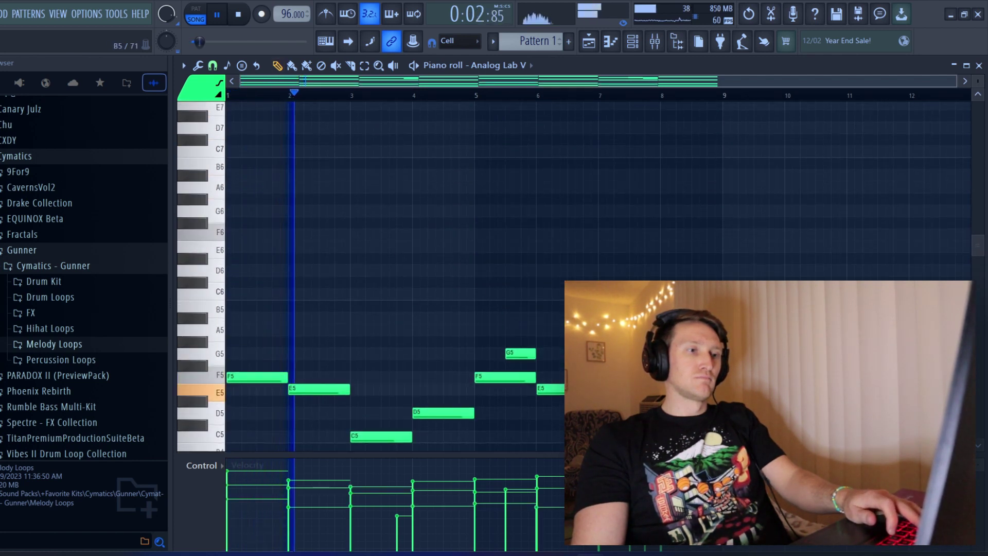
{"action": "scroll", "coordinate": [391, 275], "scroll_direction": "down", "scroll_amount": 10}
{"action": "scroll", "coordinate": [391, 276], "scroll_direction": "up", "scroll_amount": 3}
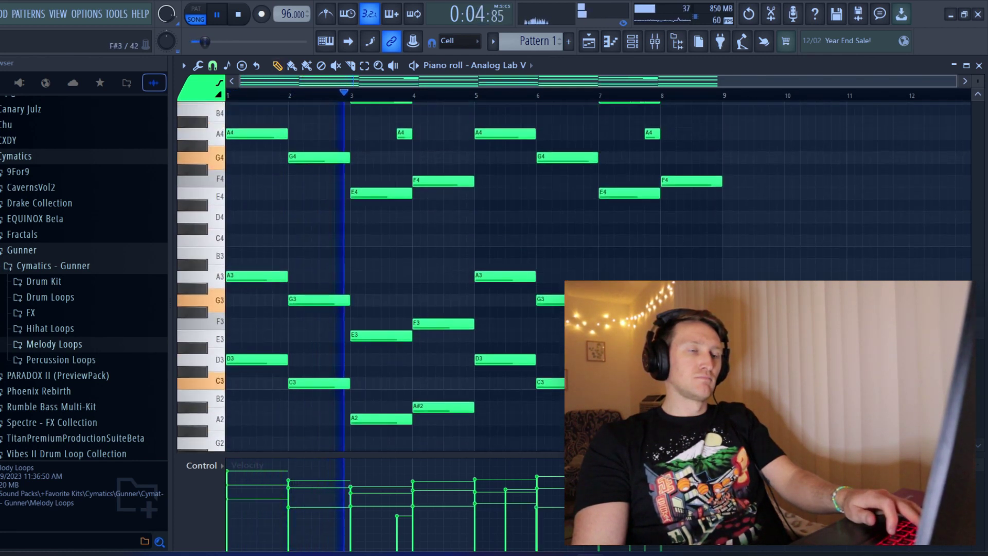
{"action": "scroll", "coordinate": [391, 276], "scroll_direction": "down", "scroll_amount": 2}
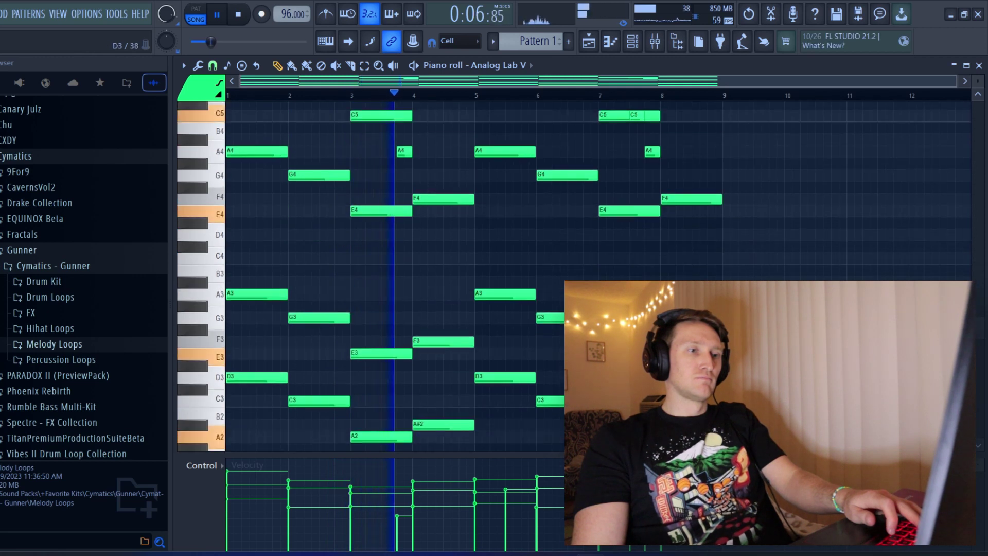
{"action": "scroll", "coordinate": [391, 276], "scroll_direction": "up", "scroll_amount": 1}
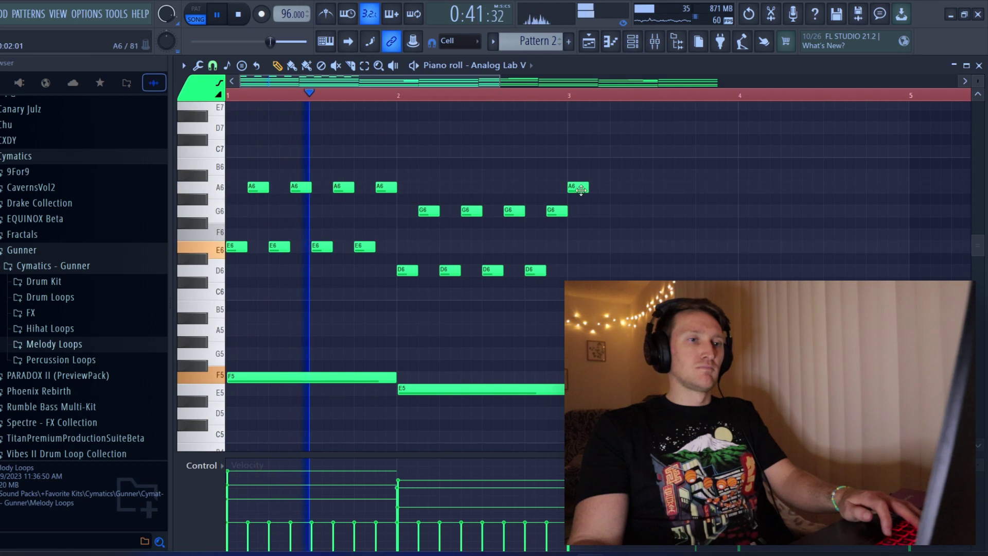
{"action": "left_click_drag", "start_coordinate": [599, 188], "coordinate": [597, 104]}
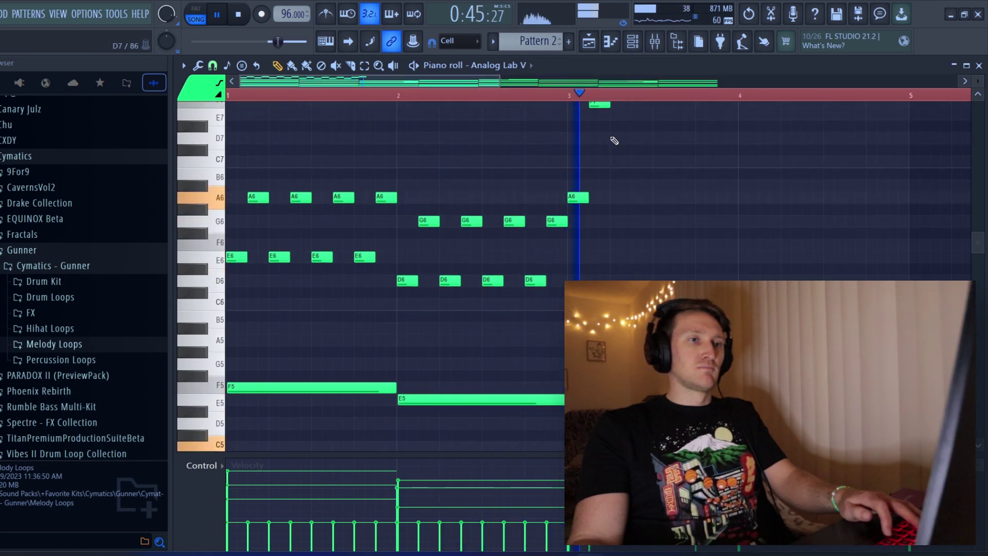
{"action": "scroll", "coordinate": [613, 147], "scroll_direction": "up", "scroll_amount": 2}
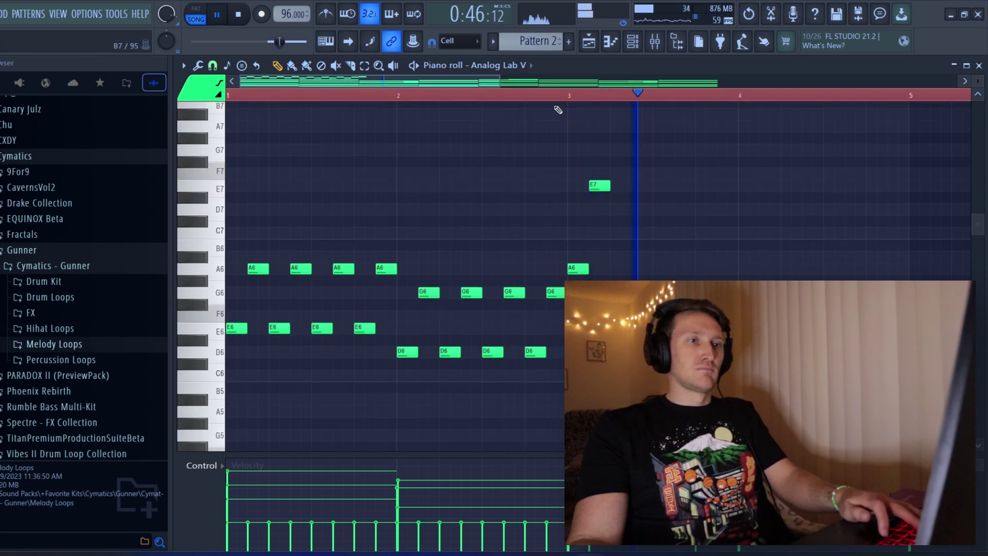
Repeat the A6 and E7 pair to fill bar 3 with alternating eighth notes
{"action": "left_click_drag", "start_coordinate": [697, 298], "coordinate": [565, 135]}
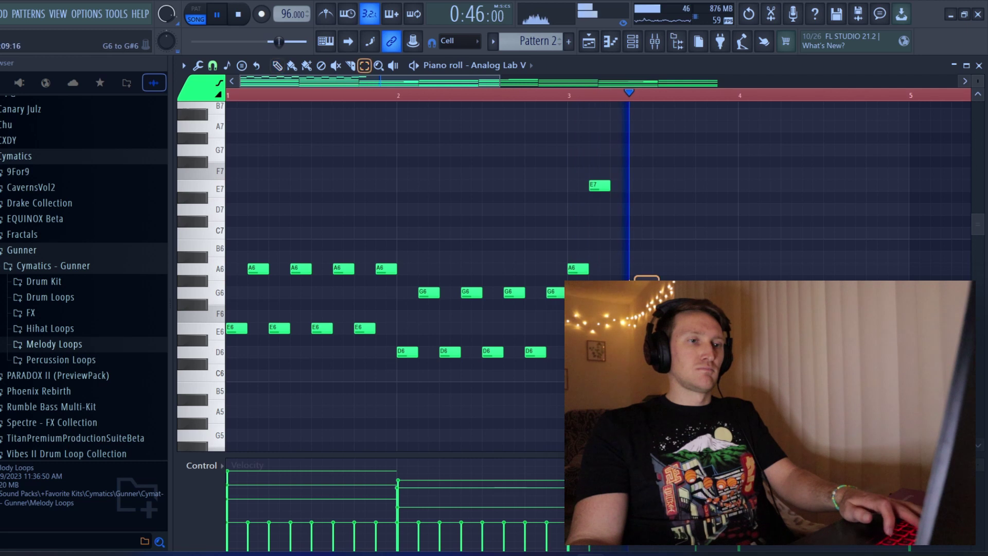
{"action": "left_click_drag", "start_coordinate": [573, 273], "coordinate": [659, 269]}
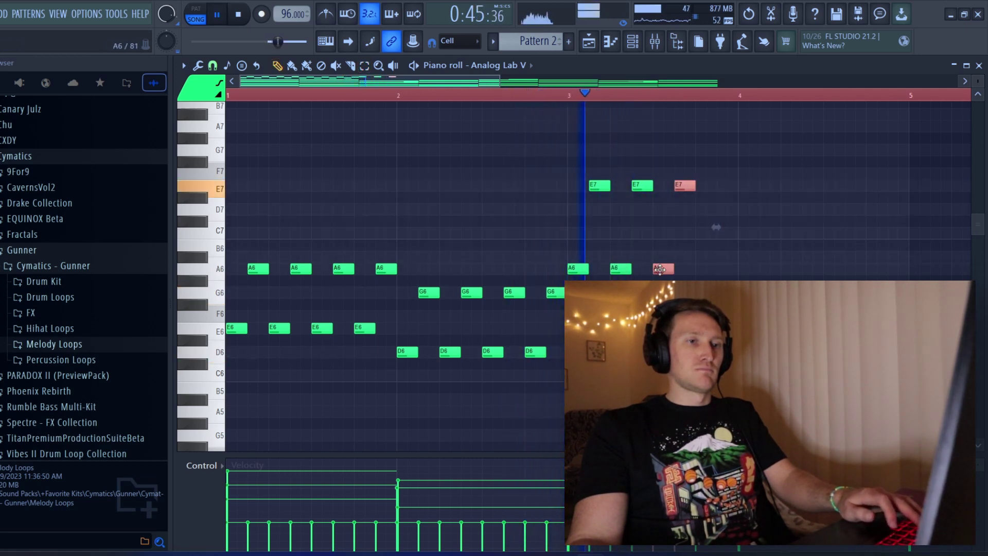
{"action": "scroll", "coordinate": [706, 92], "scroll_direction": "down", "scroll_amount": 2}
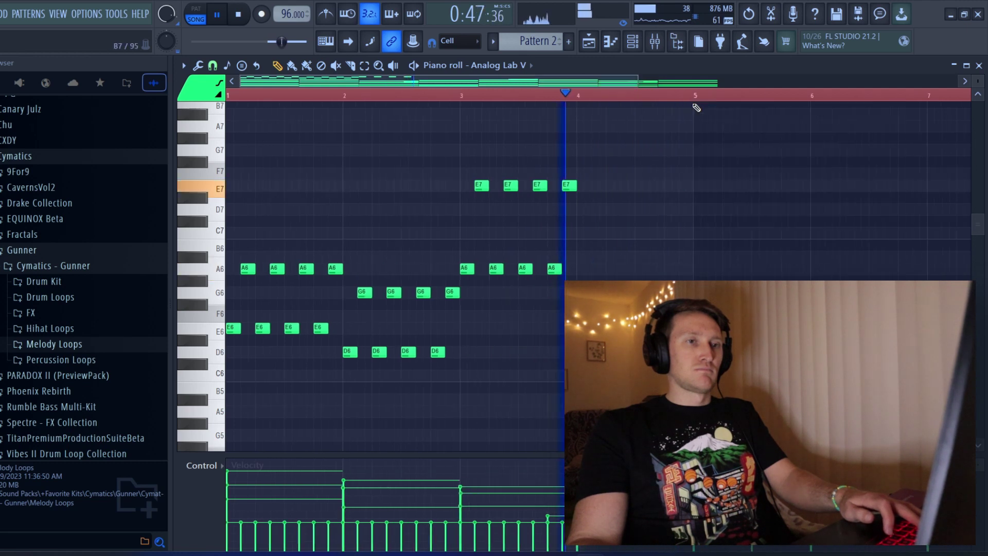
Pause playback and add an eighth note at the start of bar 4, raising it into the high register at C7
{"action": "scroll", "coordinate": [695, 232], "scroll_direction": "down", "scroll_amount": 2}
{"action": "scroll", "coordinate": [599, 277], "scroll_direction": "down", "scroll_amount": 5}
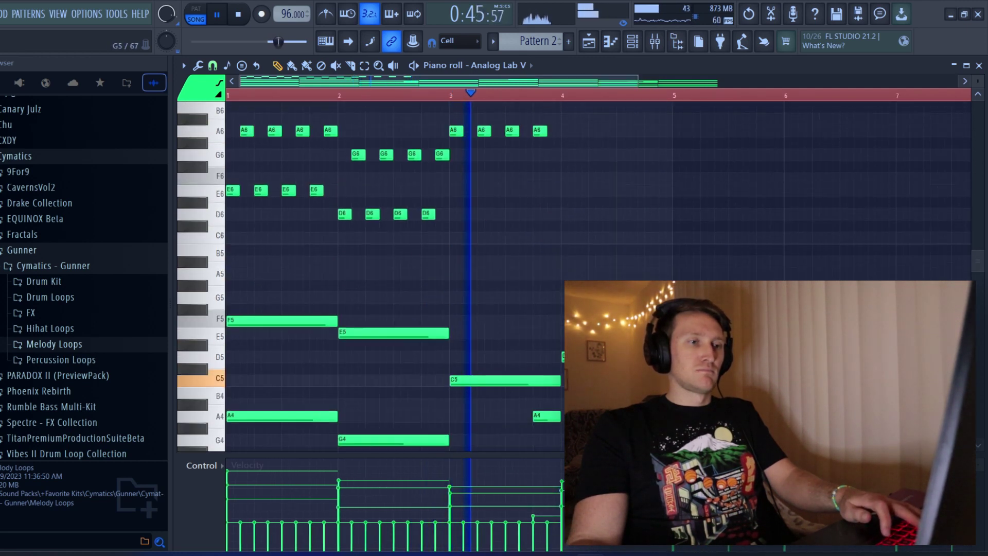
{"action": "key", "text": "space"}
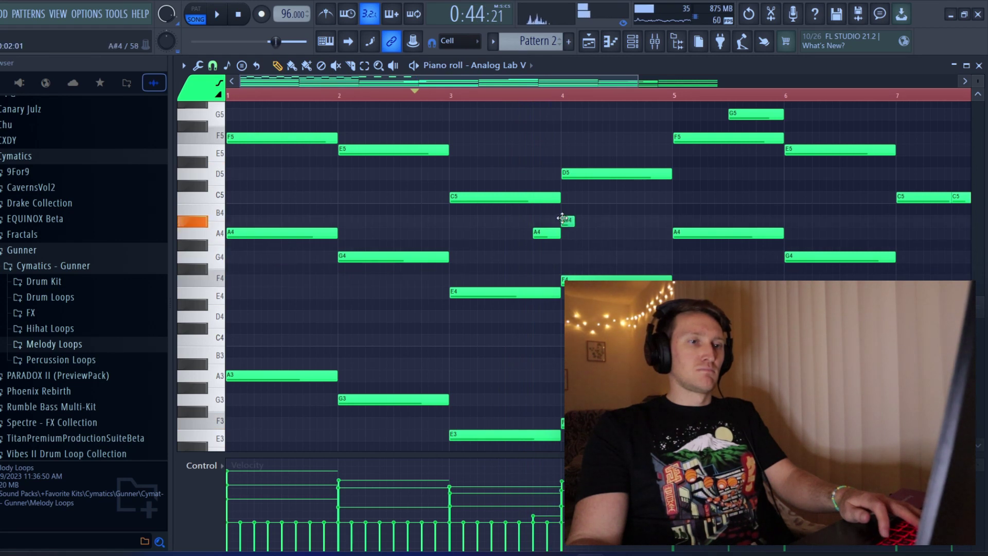
{"action": "key", "text": "ctrl+Up"}
{"action": "key", "text": "ctrl+Up"}
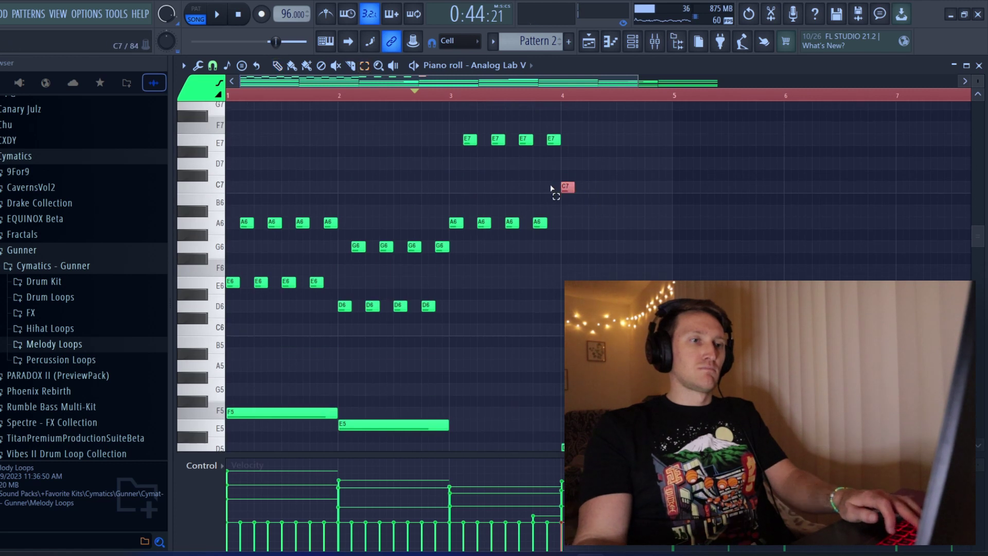
Lower the high notes of bar 3 and the first high note of bar 4 by one octave, and listen
{"action": "left_click_drag", "start_coordinate": [562, 252], "coordinate": [458, 138]}
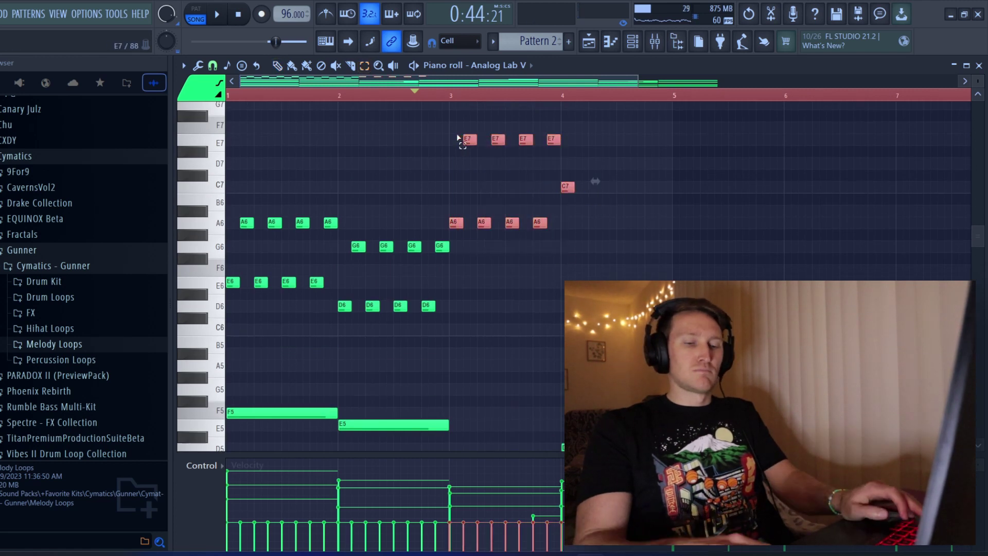
{"action": "key", "text": "ctrl+Down"}
{"action": "key", "text": "space"}
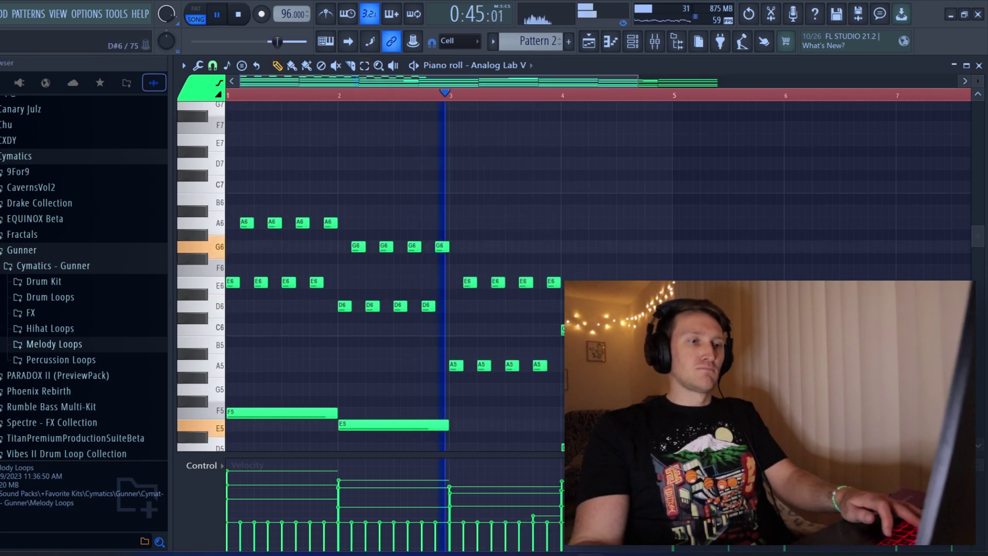
{"action": "key", "text": "ctrl+d"}
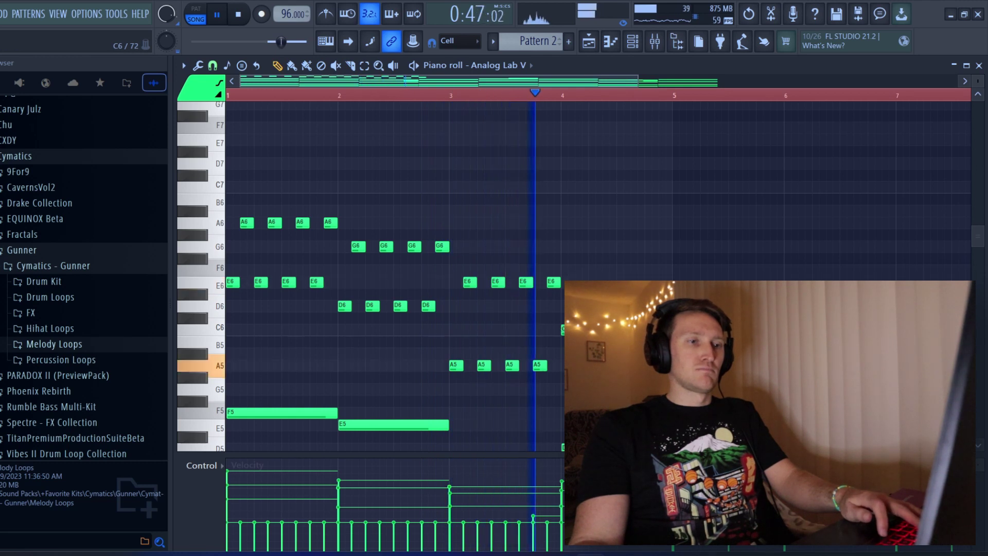
Complete bar 4 with alternating C6 and F6 eighth notes, and duplicate the four-bar high pattern into bars 5 to 8
{"action": "key", "text": "space"}
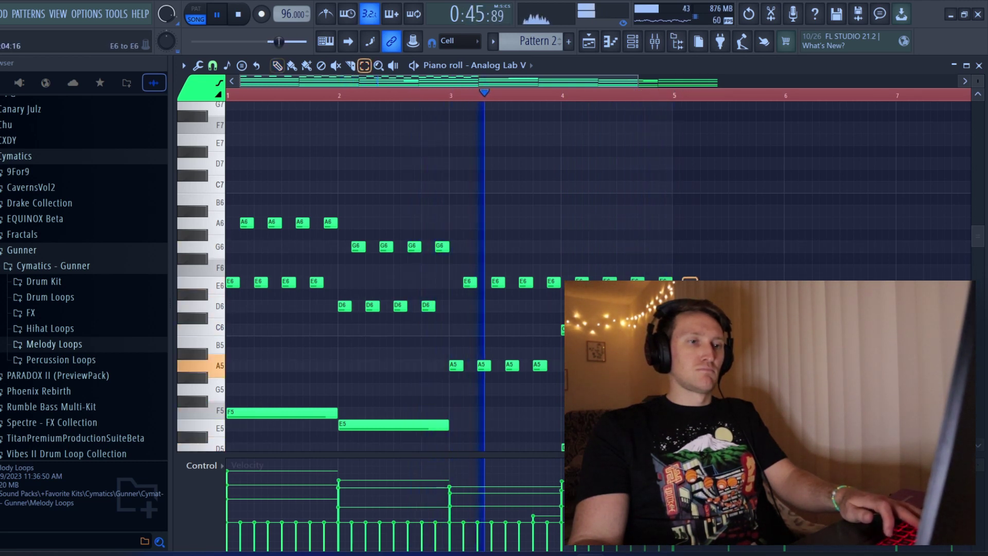
{"action": "left_click_drag", "start_coordinate": [689, 280], "coordinate": [693, 269]}
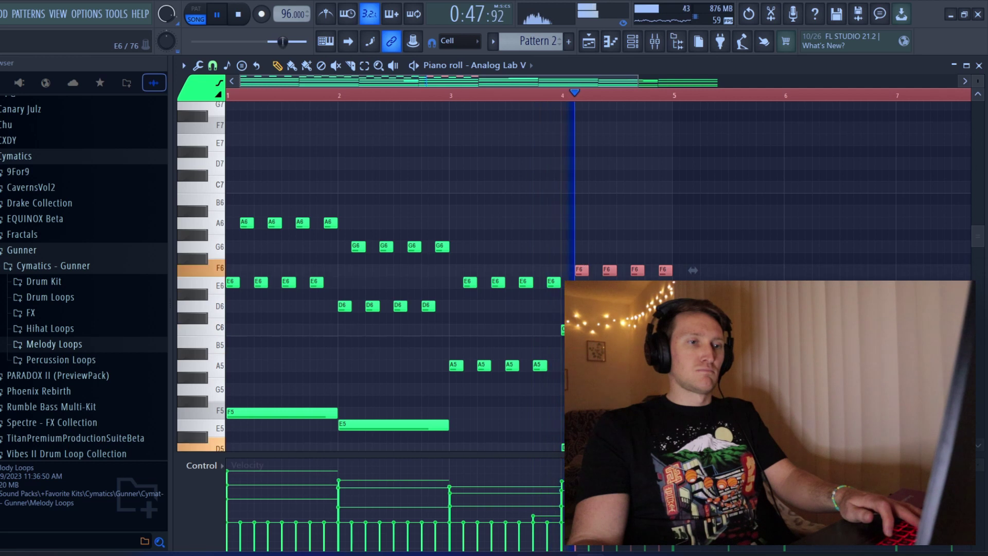
{"action": "scroll", "coordinate": [393, 257], "scroll_direction": "down", "scroll_amount": 3}
{"action": "left_click_drag", "start_coordinate": [695, 298], "coordinate": [234, 222]}
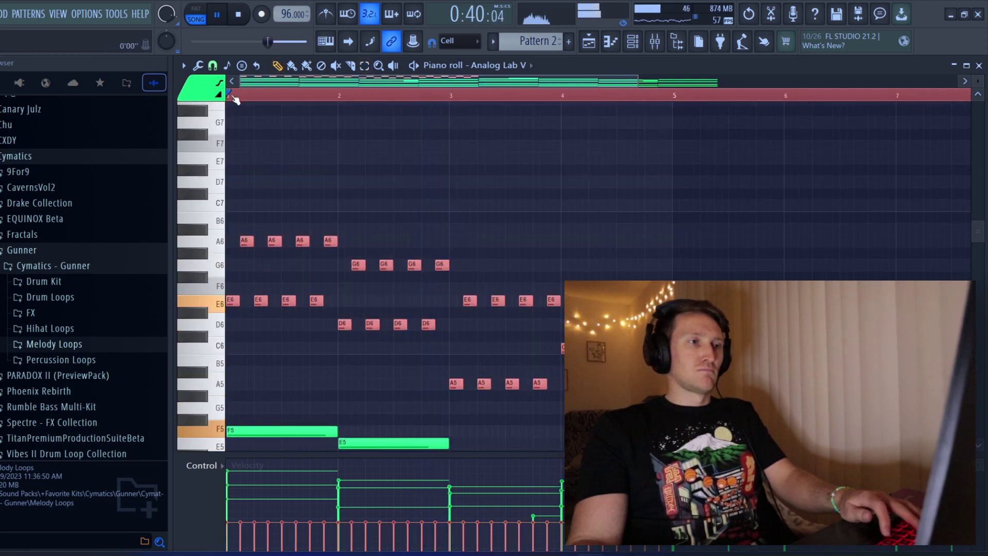
{"action": "key", "text": "ctrl+b"}
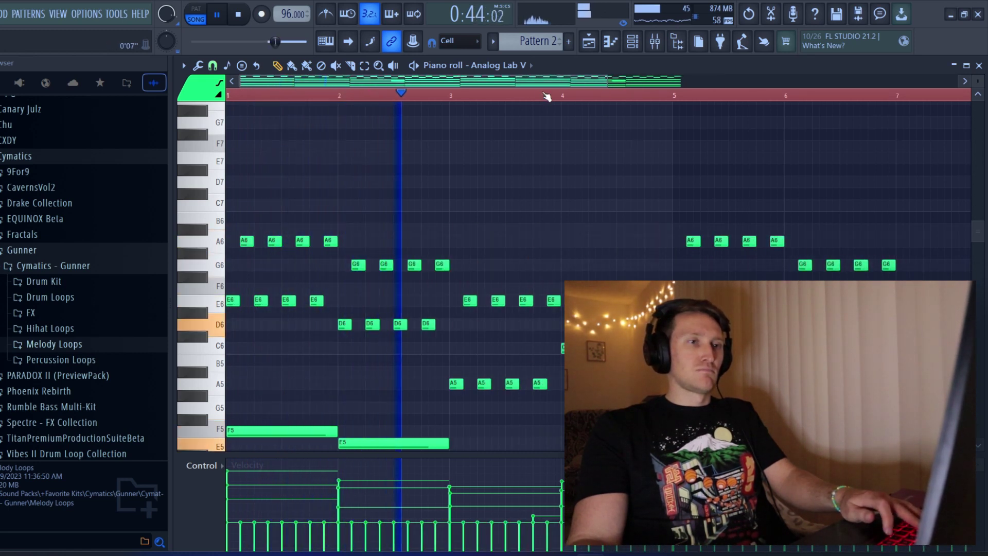
Select all the high eighth notes across the eight bars and slightly randomize their velocities with the bipolar option, leaving the pattern randomizer off
{"action": "scroll", "coordinate": [547, 146], "scroll_direction": "down", "scroll_amount": 3, "text": "ctrl"}
{"action": "scroll", "coordinate": [727, 256], "scroll_direction": "down", "scroll_amount": 3}
{"action": "scroll", "coordinate": [727, 256], "scroll_direction": "down", "scroll_amount": 2}
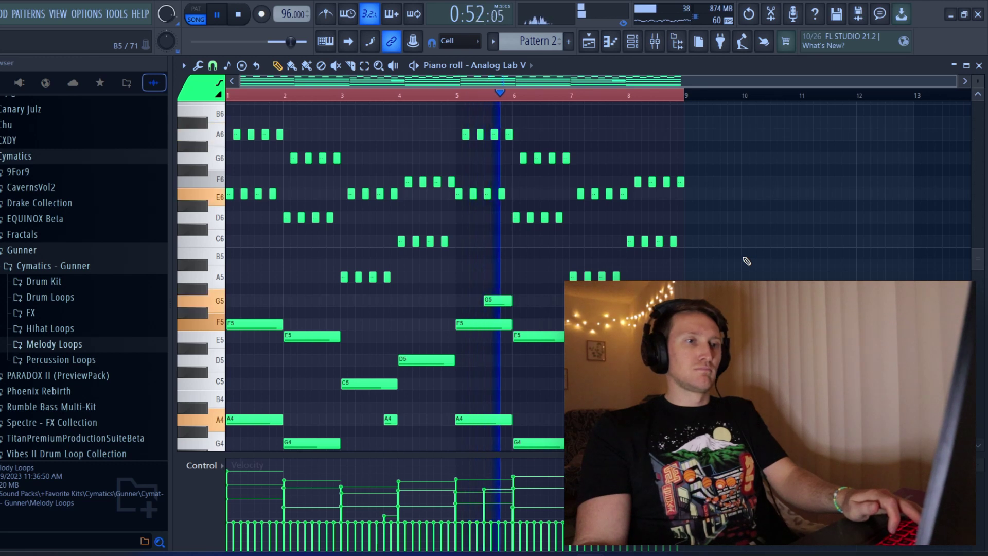
{"action": "scroll", "coordinate": [747, 261], "scroll_direction": "down", "scroll_amount": 1}
{"action": "scroll", "coordinate": [747, 261], "scroll_direction": "down", "scroll_amount": 5}
{"action": "scroll", "coordinate": [746, 261], "scroll_direction": "up", "scroll_amount": 6}
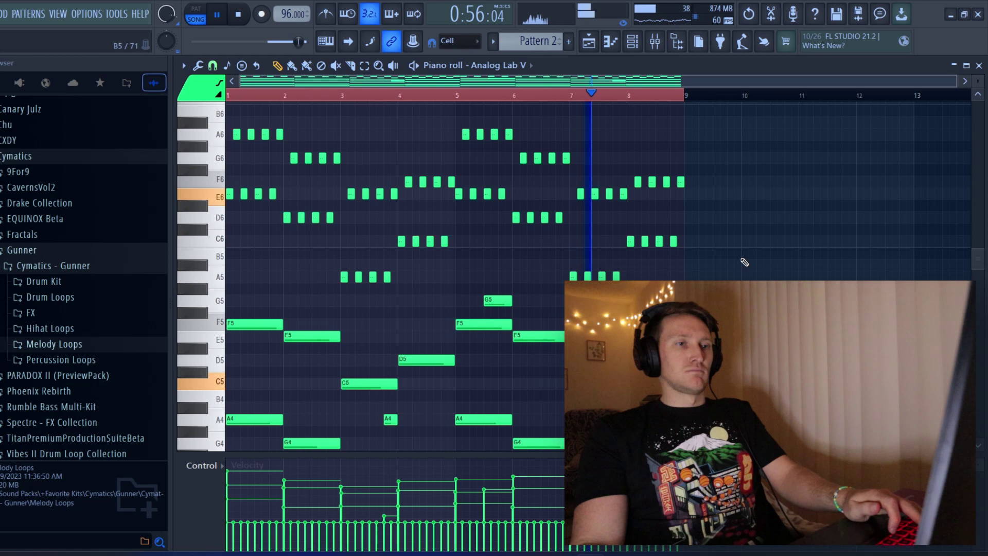
{"action": "scroll", "coordinate": [744, 261], "scroll_direction": "down", "scroll_amount": 2}
{"action": "left_click_drag", "start_coordinate": [783, 267], "coordinate": [427, 188]}
{"action": "left_click_drag", "start_coordinate": [803, 330], "coordinate": [231, 165]}
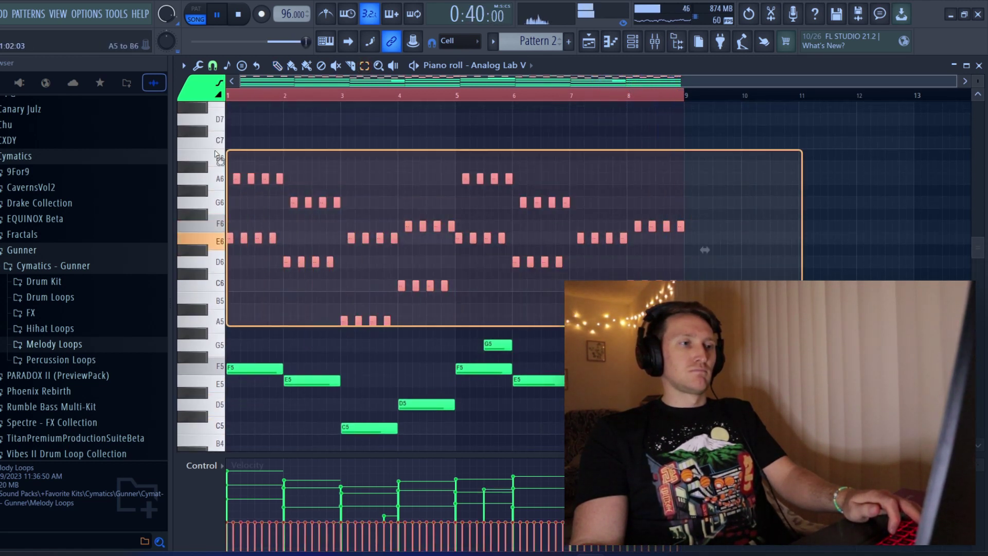
{"action": "left_click", "coordinate": [184, 67]}
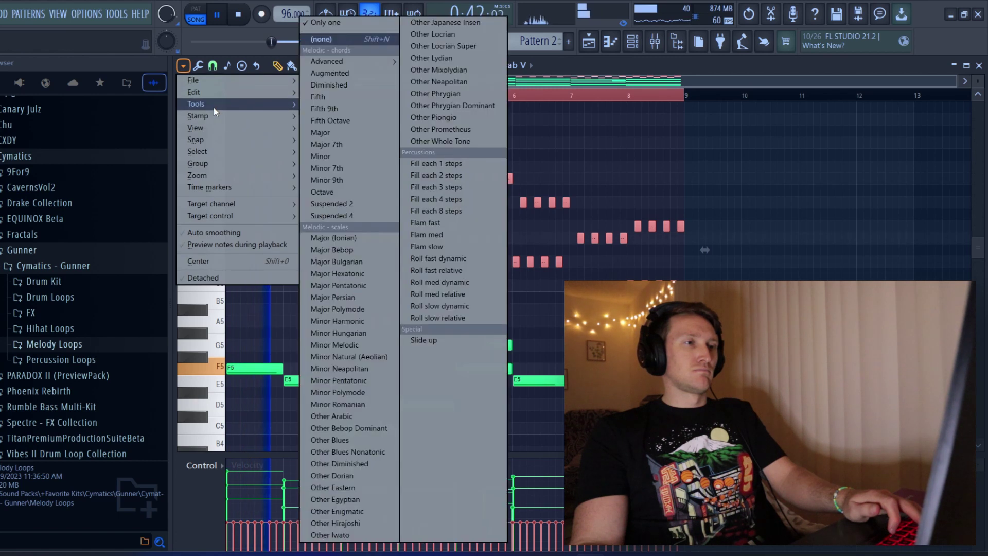
{"action": "mouse_move", "coordinate": [206, 103]}
{"action": "left_click", "coordinate": [366, 316]}
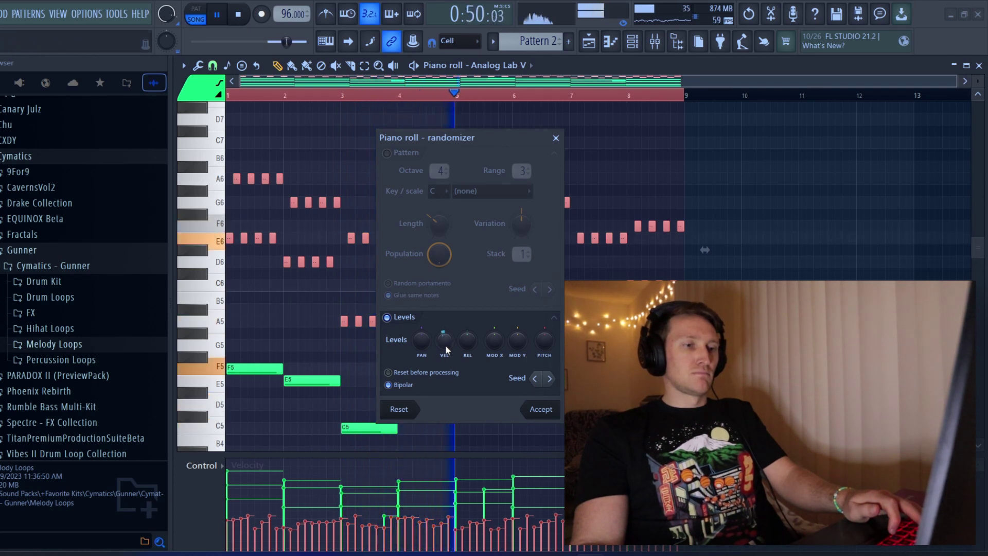
{"action": "left_click", "coordinate": [541, 409]}
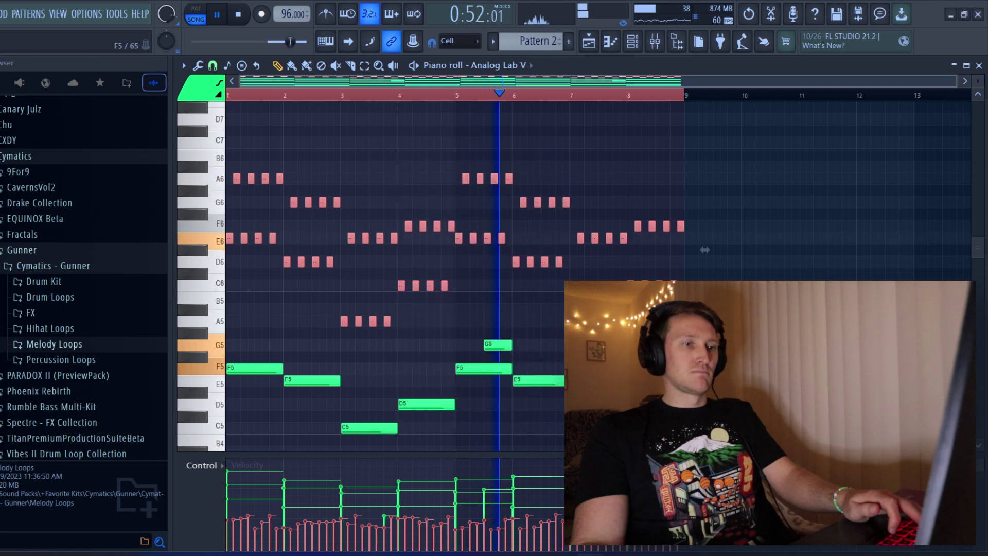
{"action": "scroll", "coordinate": [541, 409], "scroll_direction": "down", "scroll_amount": 4}
{"action": "scroll", "coordinate": [391, 273], "scroll_direction": "up", "scroll_amount": 4}
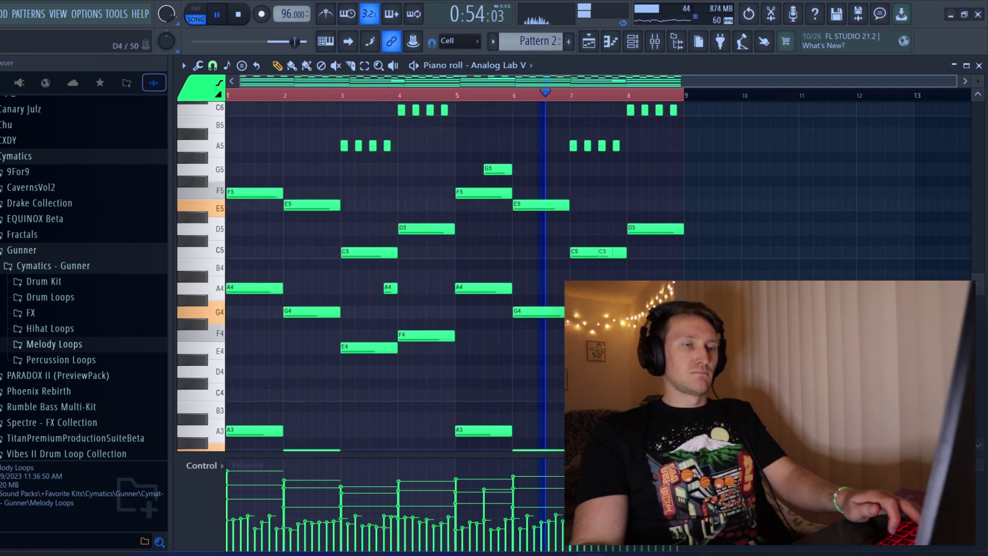
Raise the two Keys Shot - Subtle notes to G5 and D5 while listening, and duplicate the pair four bars on, across bars 7 and 8
{"action": "scroll", "coordinate": [391, 272], "scroll_direction": "down", "scroll_amount": 2}
{"action": "scroll", "coordinate": [391, 273], "scroll_direction": "down", "scroll_amount": 2}
{"action": "scroll", "coordinate": [391, 273], "scroll_direction": "down", "scroll_amount": 6}
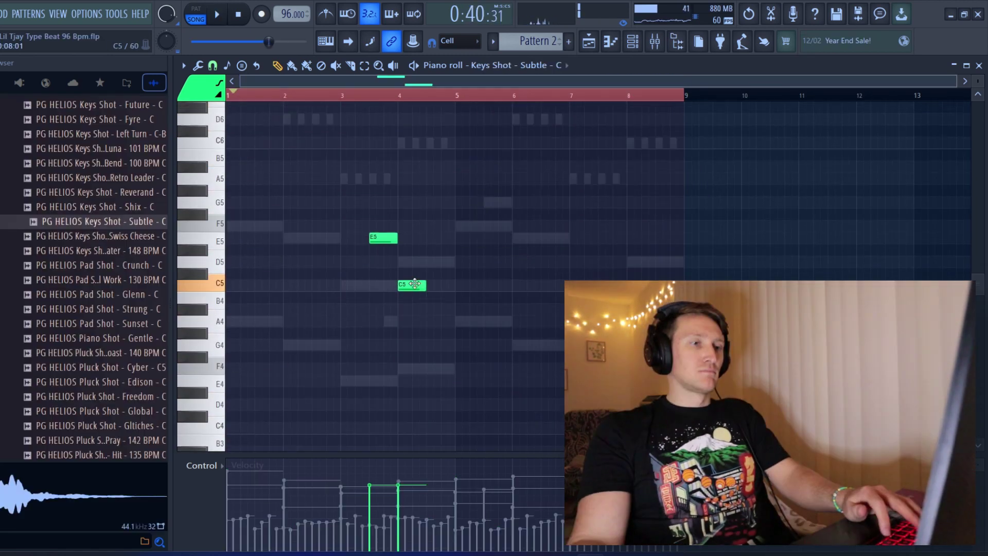
{"action": "key", "text": "space"}
{"action": "left_click_drag", "start_coordinate": [415, 284], "coordinate": [381, 192]}
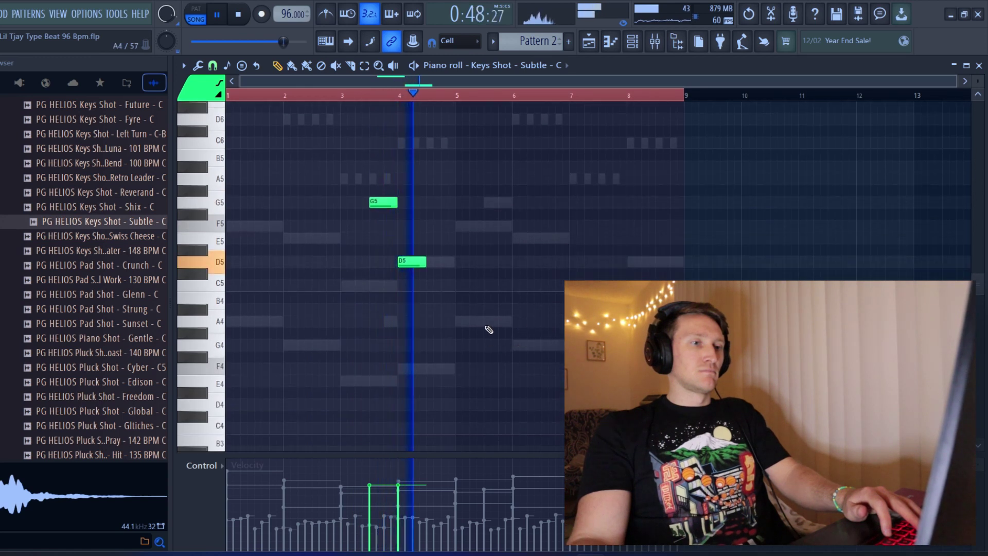
{"action": "left_click_drag", "start_coordinate": [549, 336], "coordinate": [607, 195]}
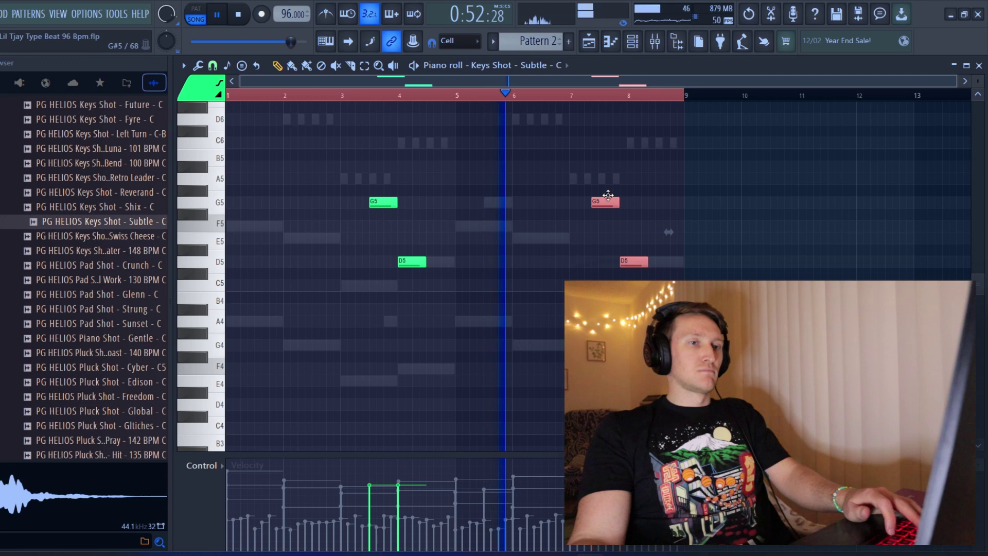
{"action": "left_click", "coordinate": [676, 232]}
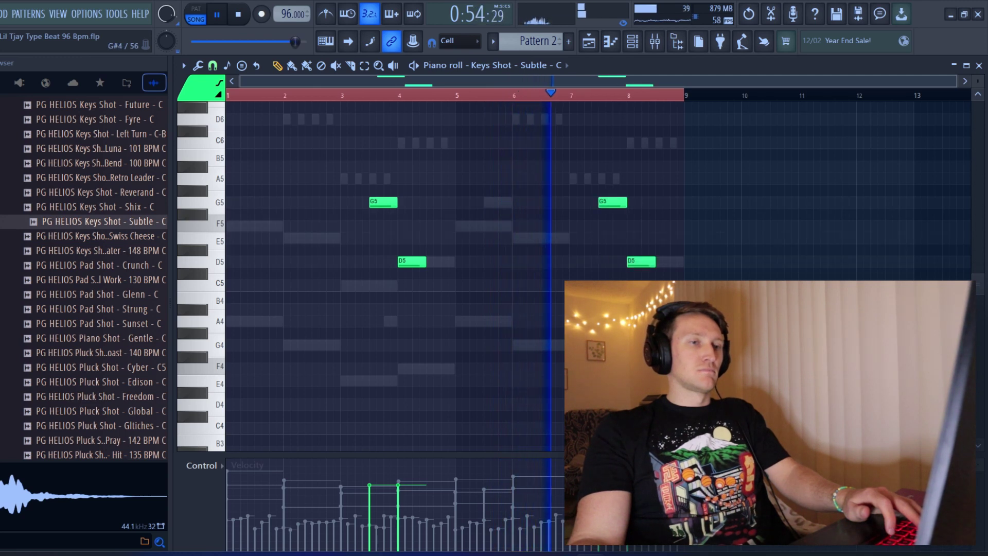
Audition the PG HELIOS Reverand, Fyre, Future and Friction keys shots in place of the Subtle sample while playing the two-note melody
{"action": "scroll", "coordinate": [676, 232], "scroll_direction": "up", "scroll_amount": 3}
{"action": "scroll", "coordinate": [467, 356], "scroll_direction": "down", "scroll_amount": 1}
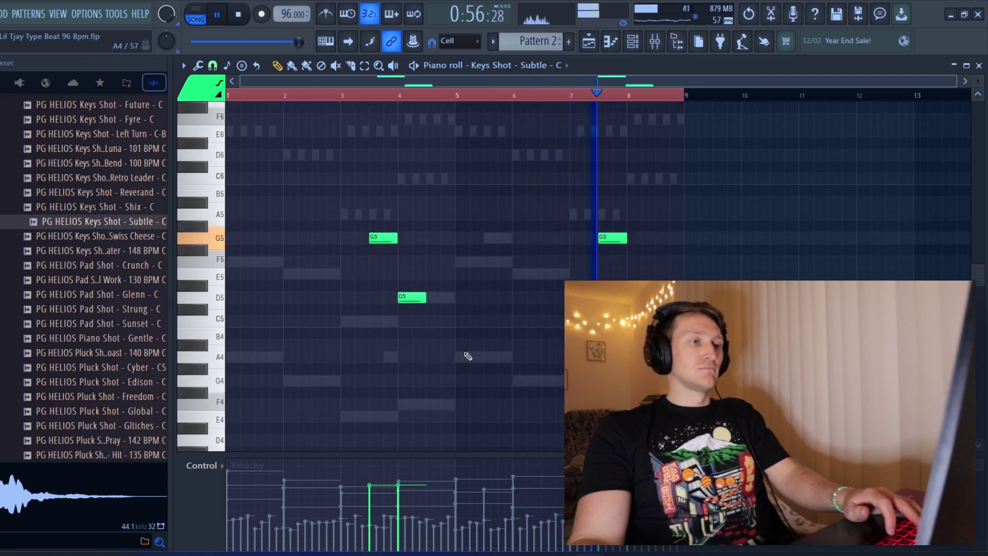
{"action": "scroll", "coordinate": [190, 261], "scroll_direction": "up", "scroll_amount": 1}
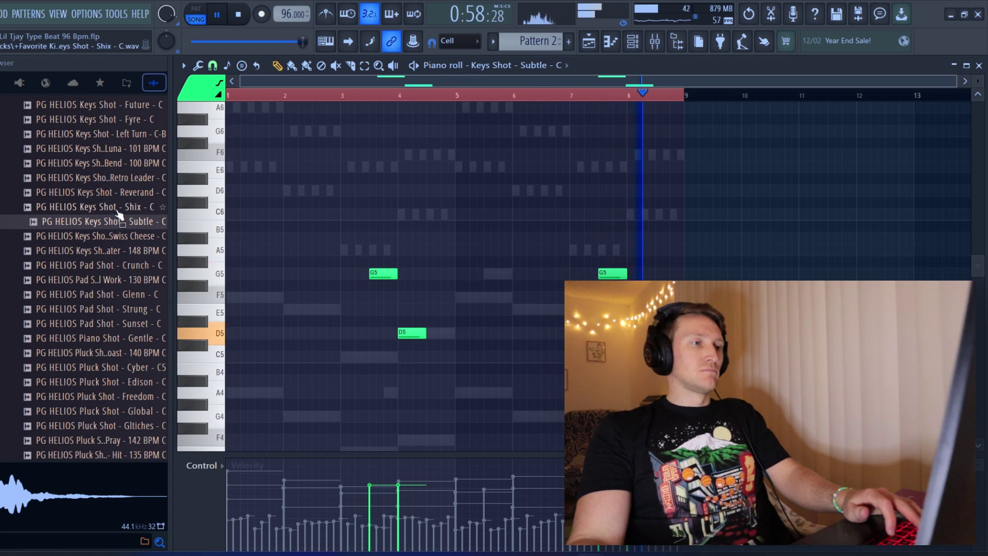
{"action": "left_click_drag", "start_coordinate": [116, 196], "coordinate": [382, 116]}
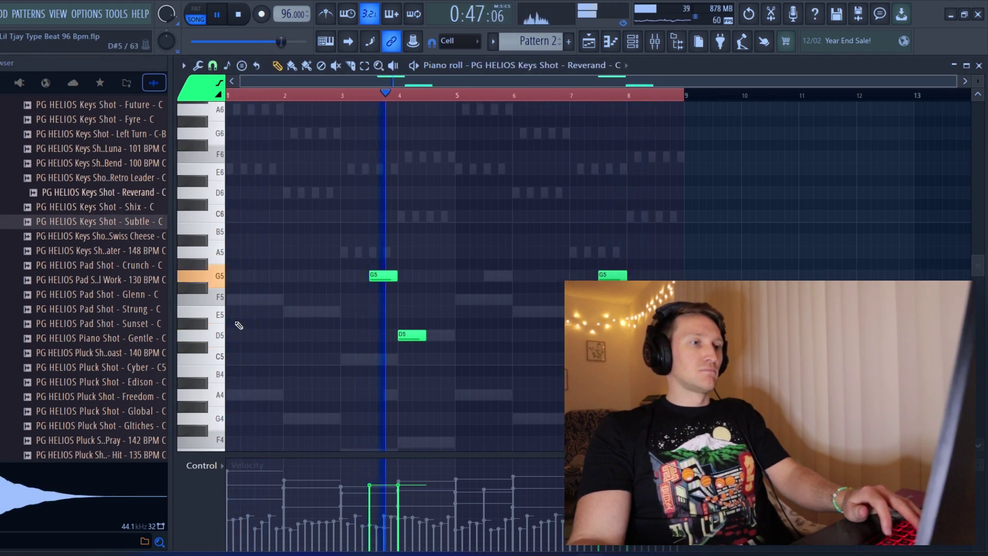
{"action": "scroll", "coordinate": [135, 267], "scroll_direction": "up", "scroll_amount": 3}
{"action": "key", "text": "space"}
{"action": "left_click", "coordinate": [101, 207]}
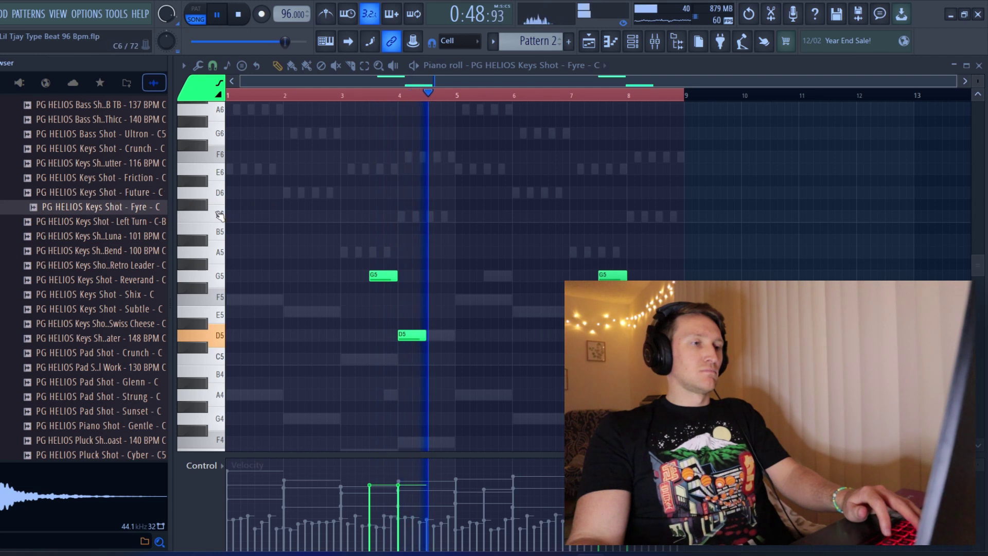
{"action": "left_click", "coordinate": [106, 194]}
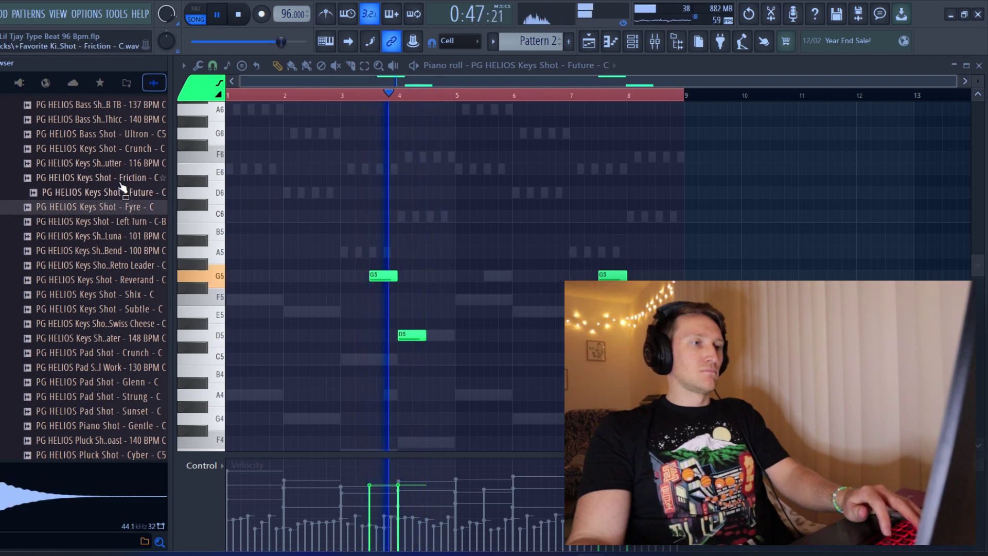
{"action": "left_click", "coordinate": [121, 178]}
{"action": "key", "text": "space"}
{"action": "key", "text": "space"}
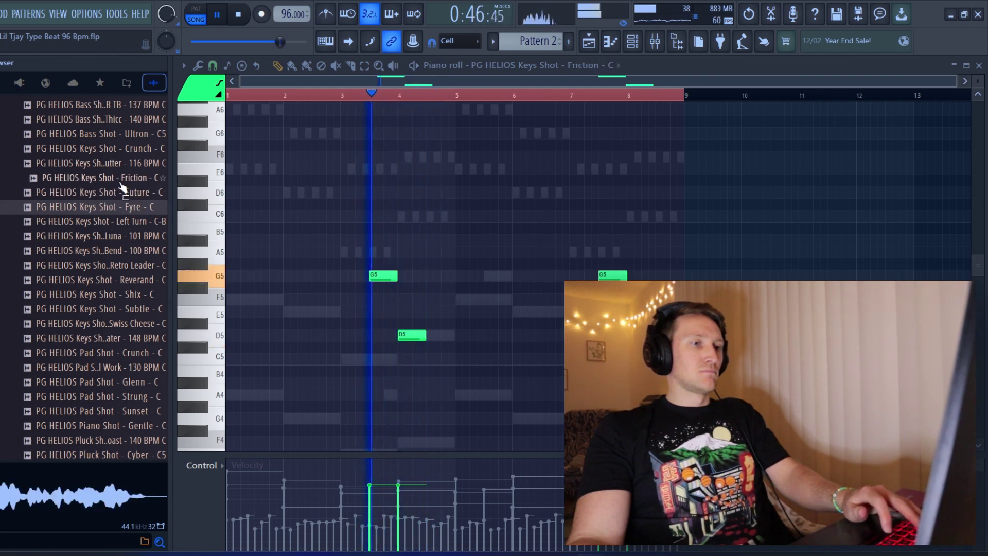
Replace the melody channel's sample with PG HELIOS Keys Shot - Left Turn and listen to it
{"action": "left_click", "coordinate": [114, 222]}
{"action": "key", "text": "space"}
{"action": "key", "text": "space"}
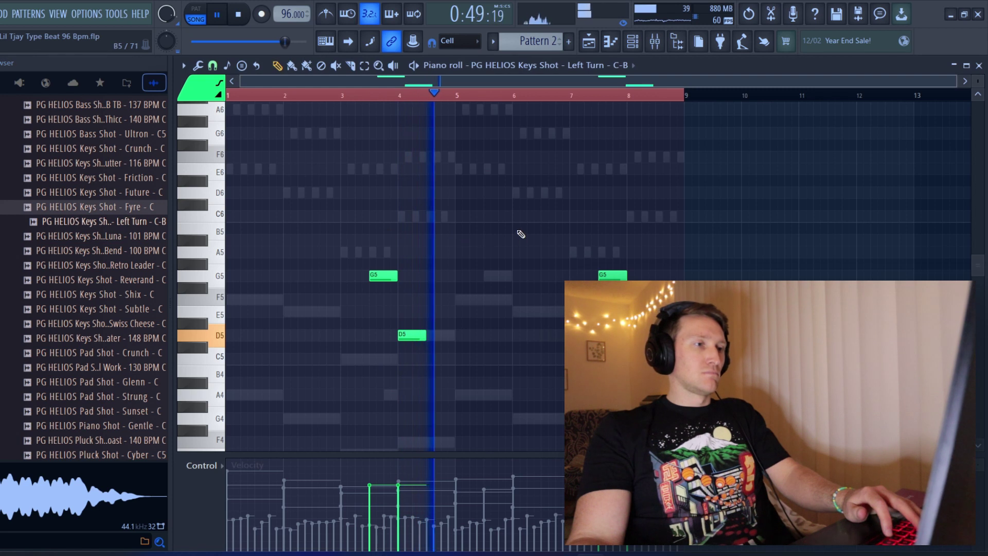
Add Fruity parametric EQ 2 with a low cut and LuxeVerb with the Sample Maker - Bright Burn preset to the Left Turn mixer track
{"action": "key", "text": "F9"}
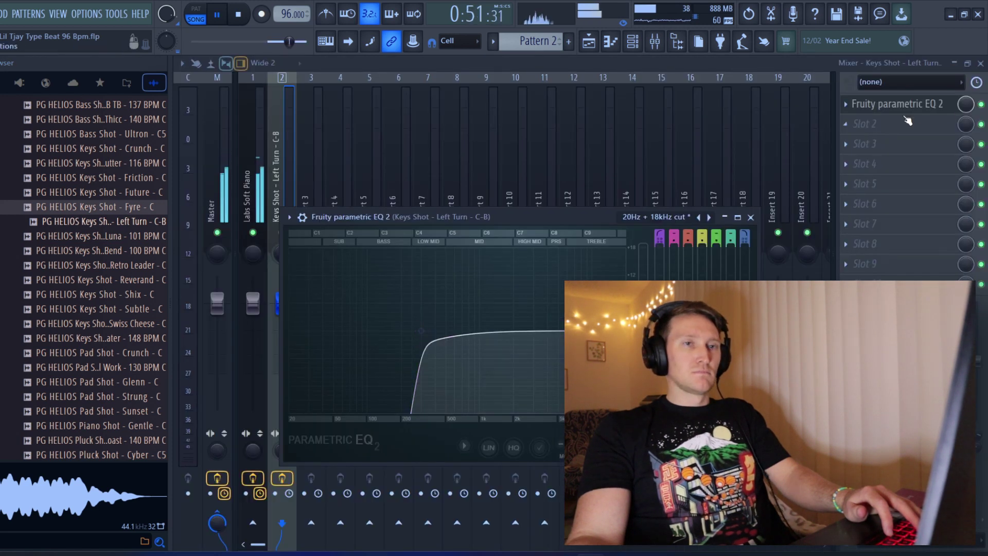
{"action": "left_click", "coordinate": [847, 121]}
{"action": "left_click", "coordinate": [806, 208]}
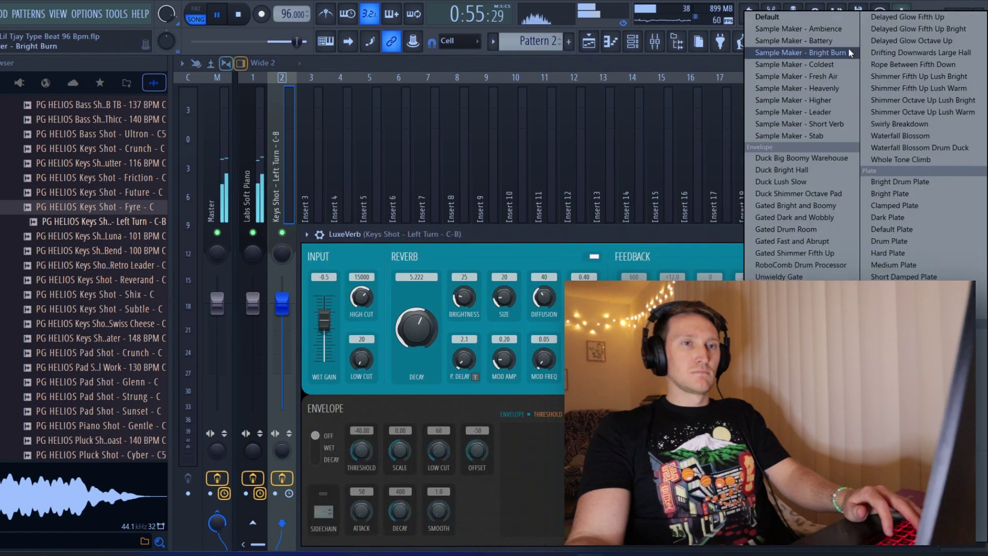
{"action": "left_click", "coordinate": [839, 52]}
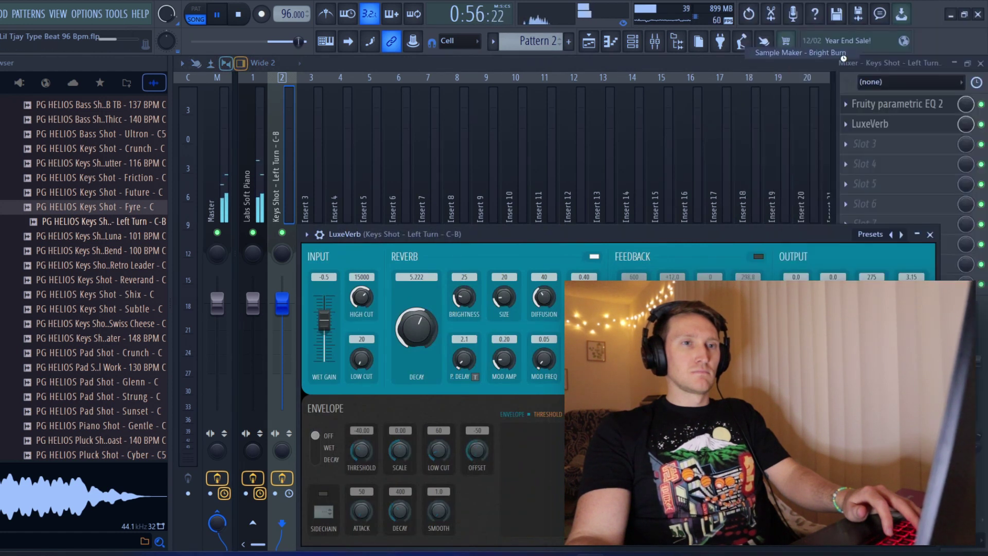
Try LuxeVerb's Sample Maker - Coldest preset and lower the Left Turn channel's volume to about 24%
{"action": "left_click", "coordinate": [901, 235]}
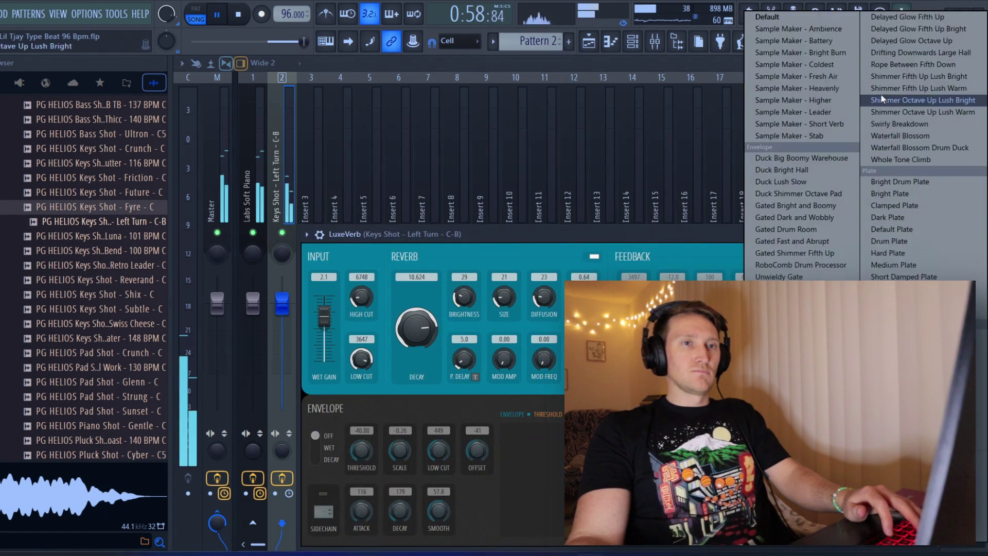
{"action": "left_click", "coordinate": [843, 64]}
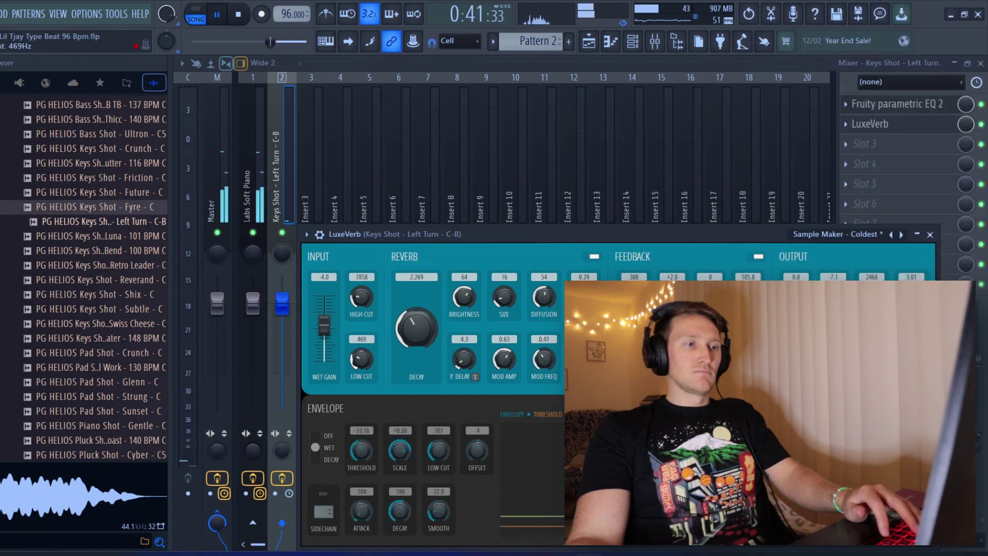
{"action": "left_click", "coordinate": [640, 45]}
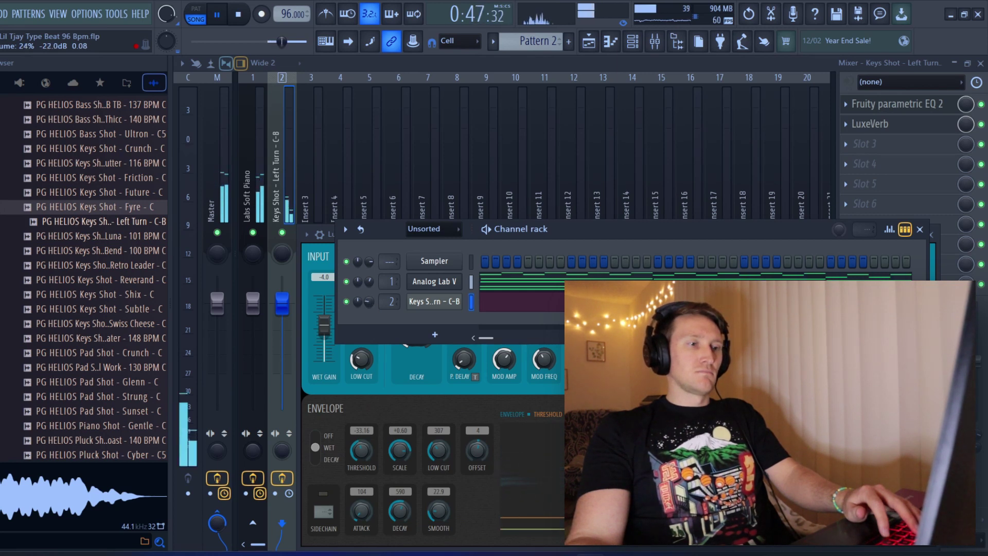
Switch the Left Turn track's LuxeVerb back to the Sample Maker - Bright Burn preset
{"action": "left_click", "coordinate": [919, 122]}
{"action": "left_click", "coordinate": [895, 235]}
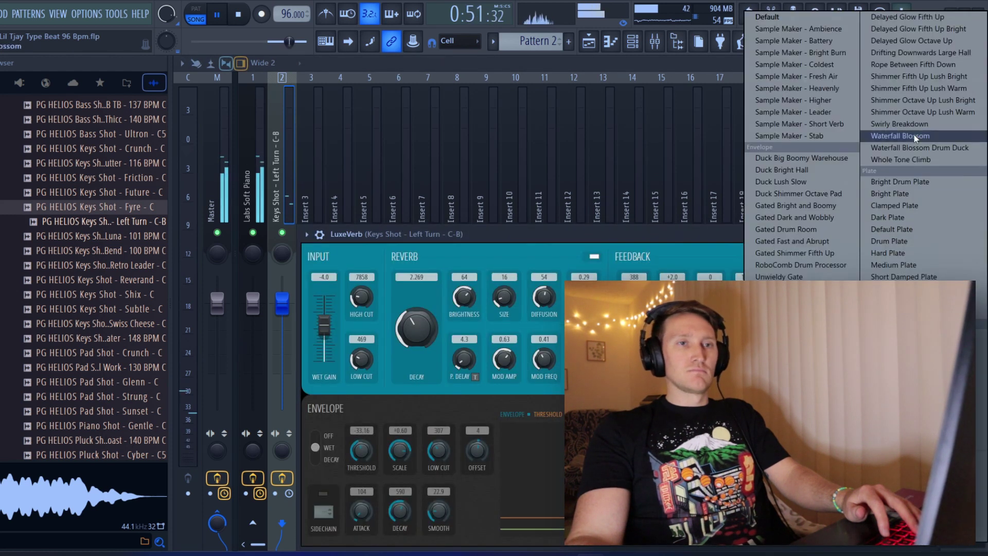
{"action": "left_click", "coordinate": [850, 54]}
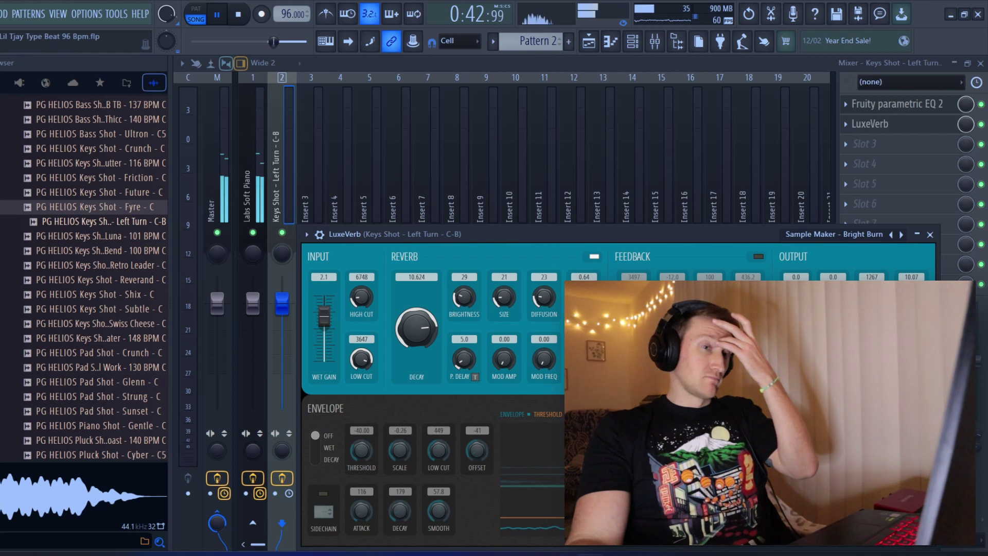
{"action": "left_click_drag", "start_coordinate": [631, 240], "coordinate": [545, 135]}
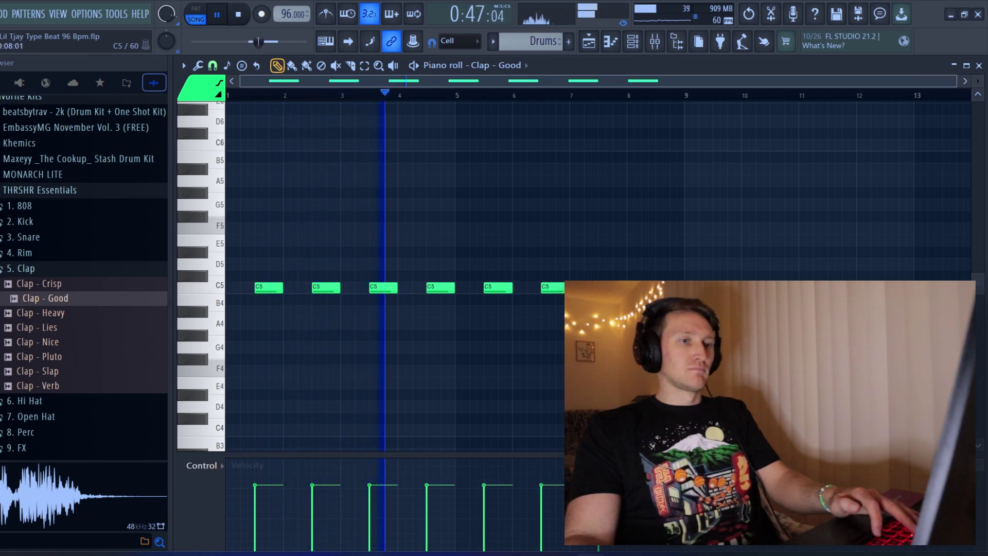
Shorten the Clap - Good notes in the Drums pattern, and audition hi-hat samples and add Hi Hat - Bud as a new channel
{"action": "key", "text": "ctrl+z"}
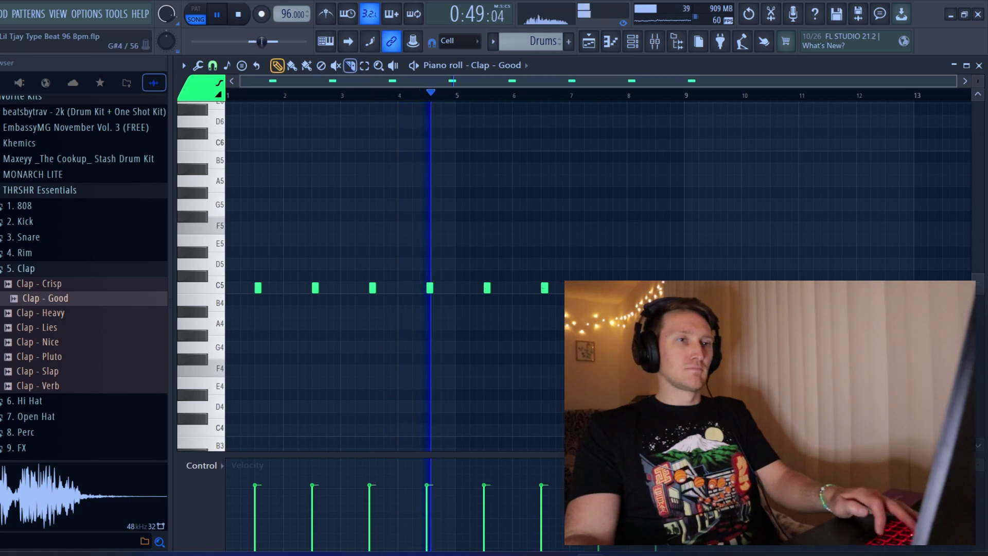
{"action": "key", "text": "F6"}
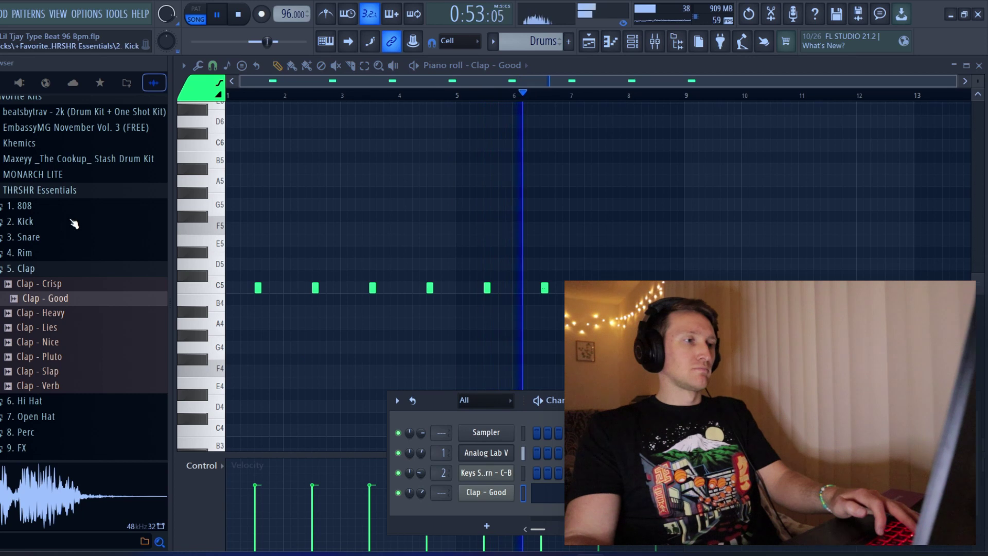
{"action": "scroll", "coordinate": [78, 224], "scroll_direction": "down", "scroll_amount": 3}
{"action": "left_click", "coordinate": [83, 315]}
{"action": "left_click", "coordinate": [95, 343]}
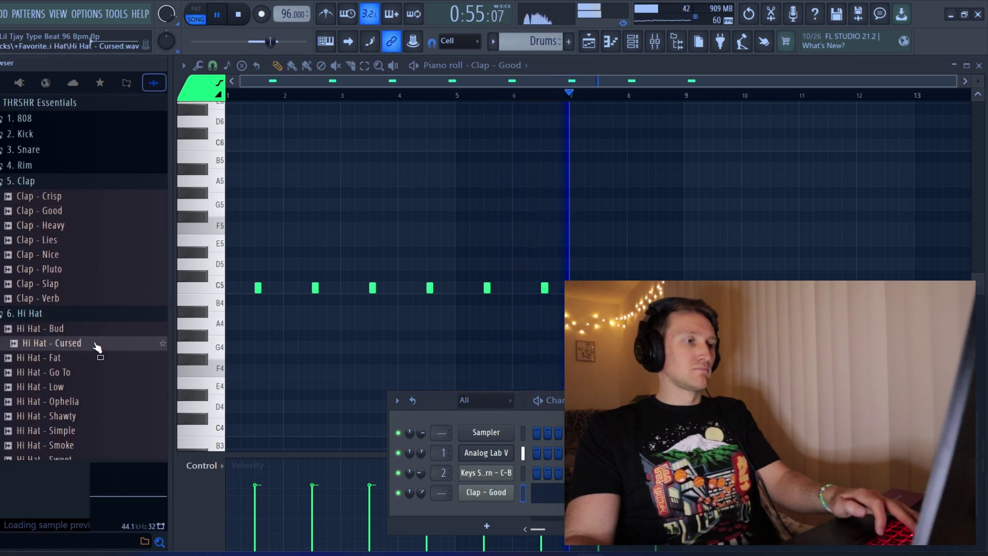
{"action": "left_click", "coordinate": [85, 329]}
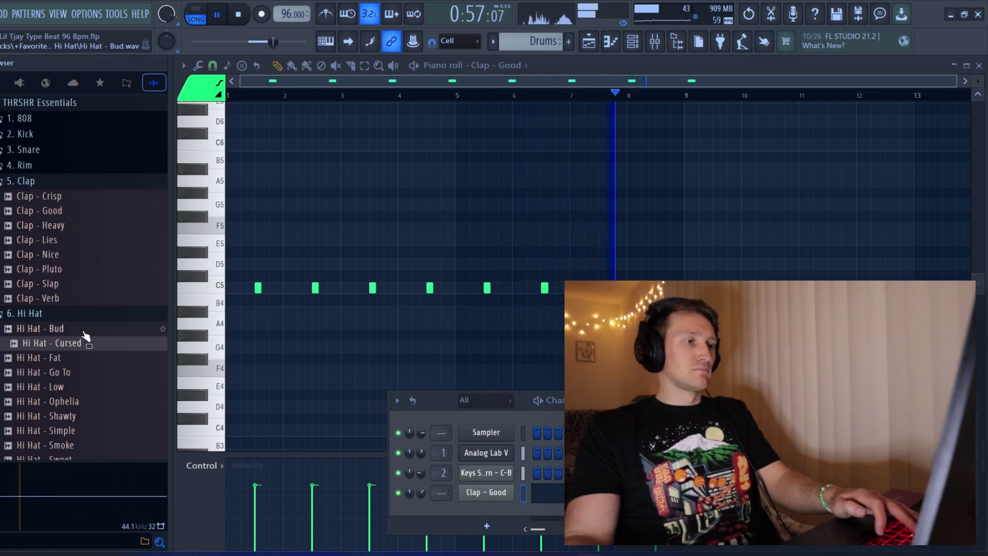
{"action": "right_click", "coordinate": [85, 332]}
{"action": "left_click", "coordinate": [211, 284]}
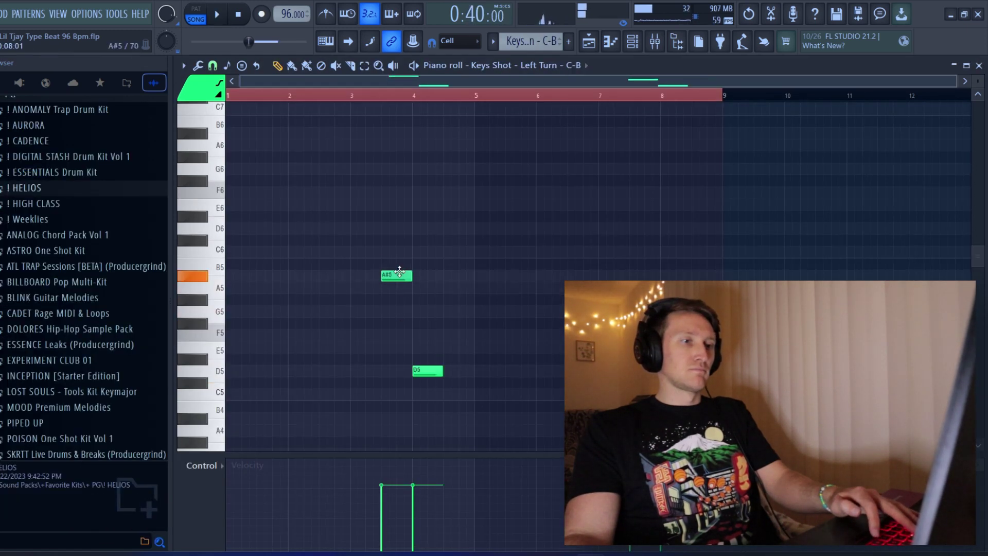
Raise the Left Turn melody notes to C6 and A5 in both four-bar halves and listen to the result
{"action": "left_click", "coordinate": [387, 94]}
{"action": "left_click", "coordinate": [645, 251]}
{"action": "left_click_drag", "start_coordinate": [427, 371], "coordinate": [427, 287]}
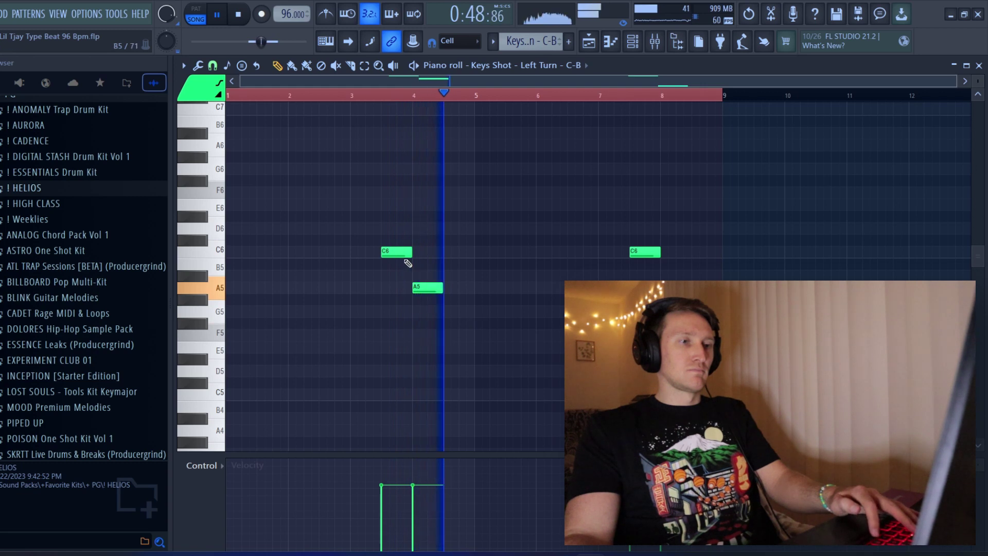
{"action": "key", "text": "space"}
{"action": "key", "text": "space"}
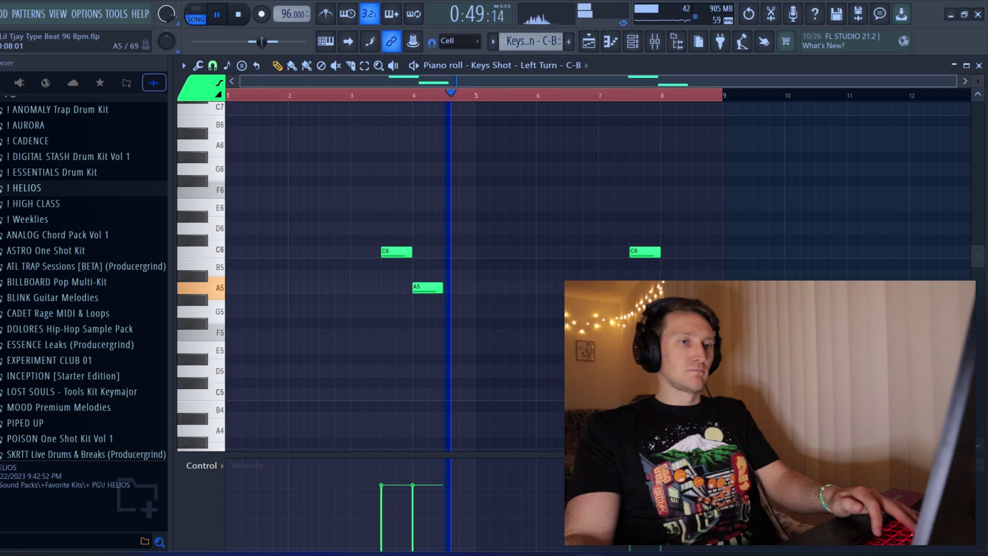
{"action": "mouse_move", "coordinate": [403, 254]}
{"action": "left_mouse_down"}
{"action": "mouse_move", "coordinate": [401, 283]}
{"action": "mouse_move", "coordinate": [398, 253]}
{"action": "left_mouse_up"}
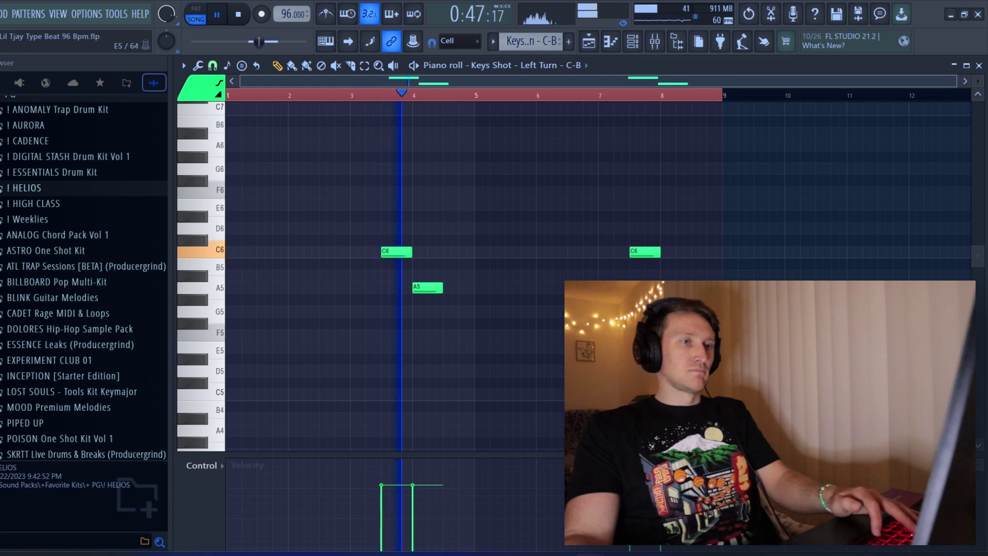
Load the 165 BPM Cymatics hi-hat MIDI into Hi Hat - Bud, trimming bar 1's beat 4 roll and moving it to the second half of beat 2
{"action": "key", "text": "F6"}
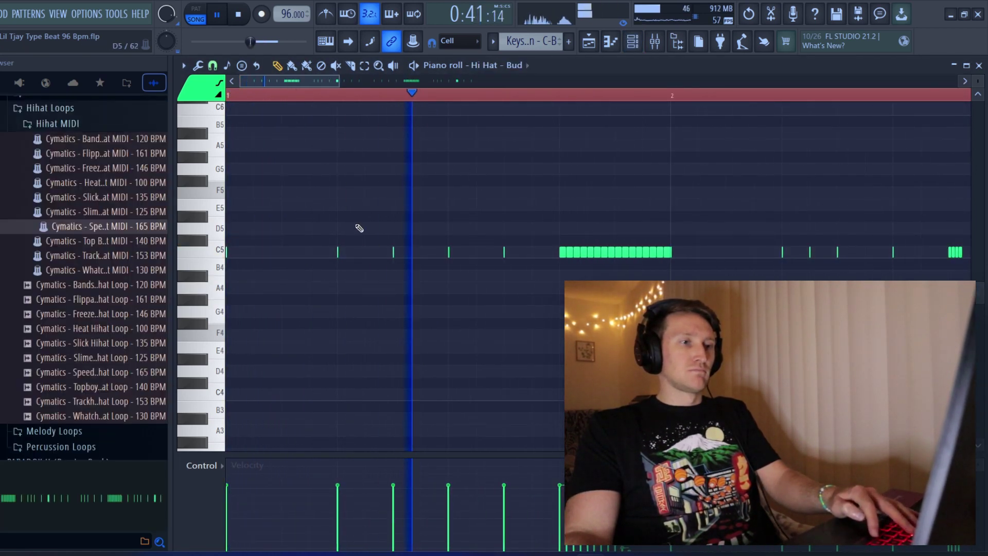
{"action": "key", "text": "ctrl+z"}
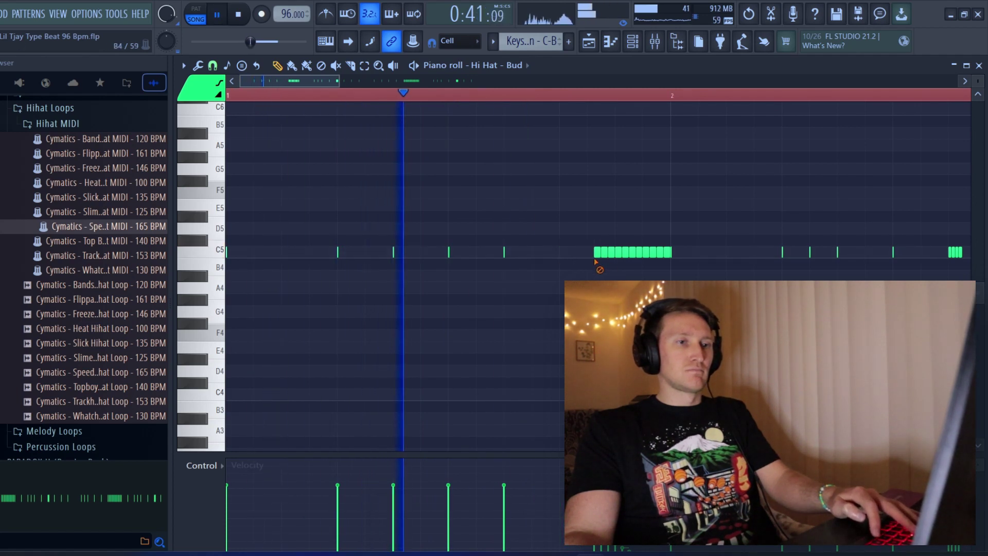
{"action": "right_click", "coordinate": [393, 252]}
{"action": "left_click_drag", "start_coordinate": [677, 260], "coordinate": [415, 252]}
{"action": "key", "text": "space"}
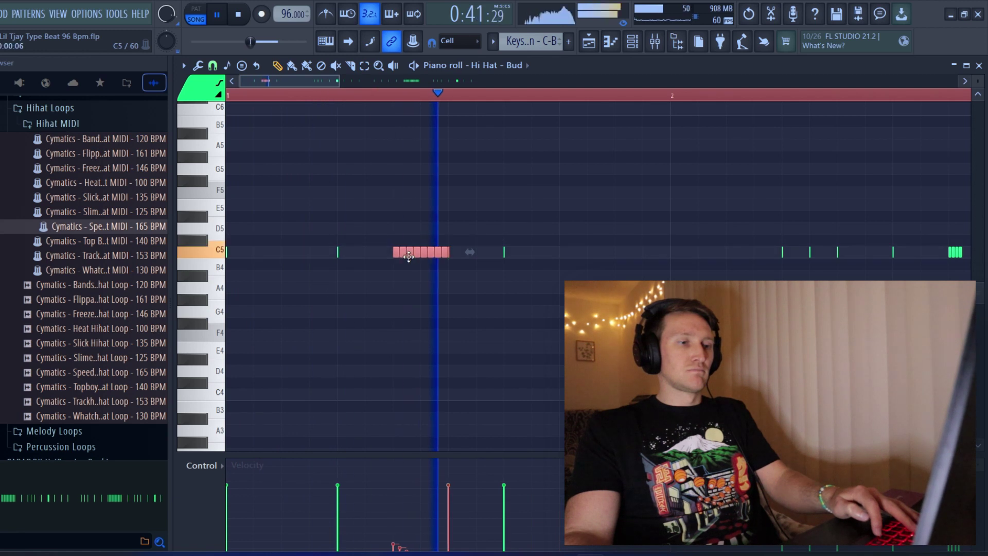
{"action": "key", "text": "space"}
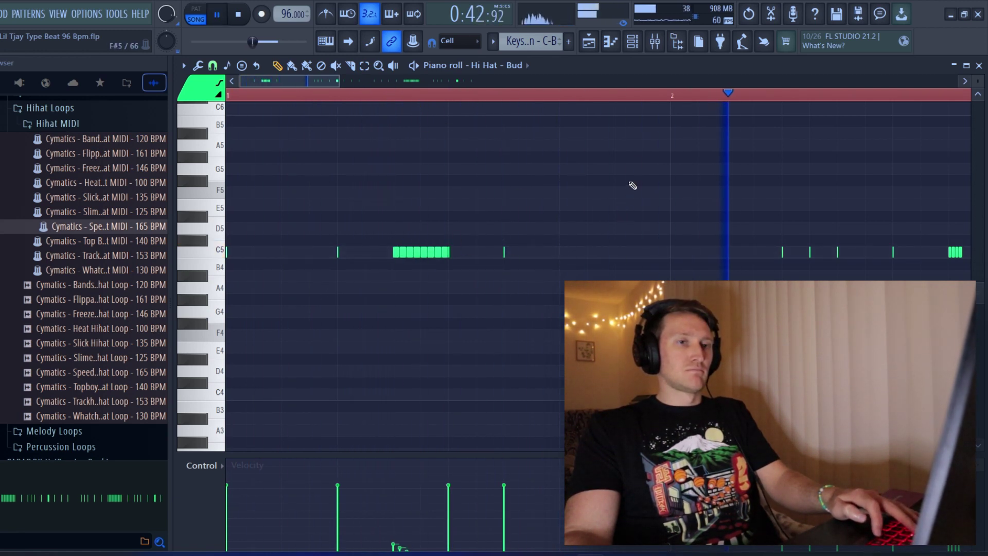
Delete all hi-hat notes from bar 3 onward and select the remaining two-bar pattern
{"action": "scroll", "coordinate": [596, 117], "scroll_direction": "down", "scroll_amount": 4}
{"action": "scroll", "coordinate": [638, 126], "scroll_direction": "down", "scroll_amount": 3}
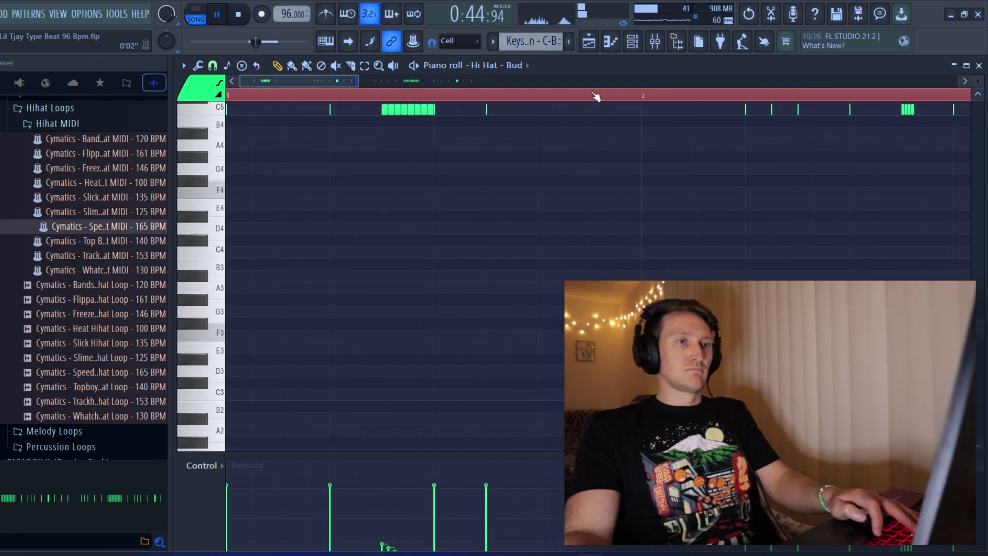
{"action": "scroll", "coordinate": [619, 122], "scroll_direction": "up", "scroll_amount": 2}
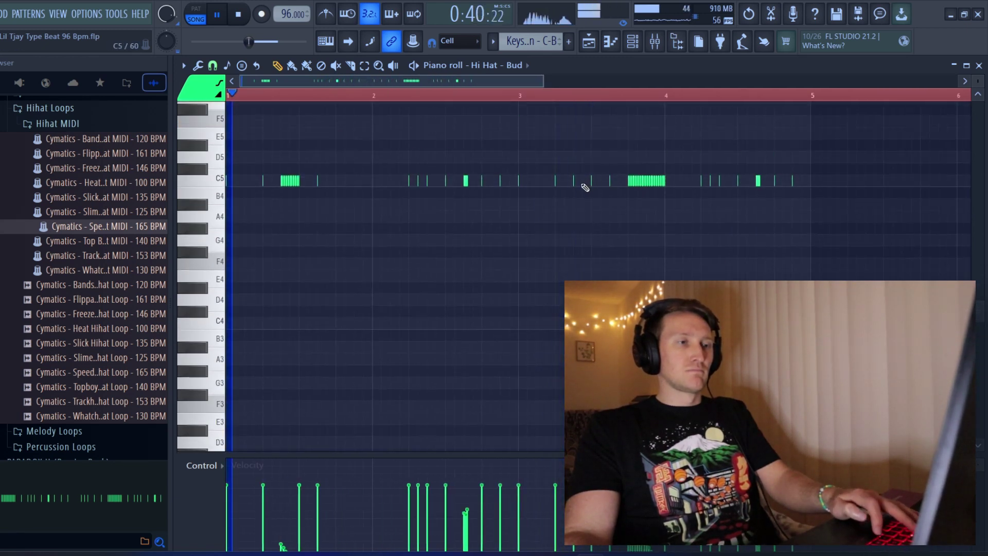
{"action": "left_click_drag", "start_coordinate": [927, 288], "coordinate": [518, 128]}
{"action": "key", "text": "Delete"}
{"action": "left_click_drag", "start_coordinate": [615, 256], "coordinate": [247, 126]}
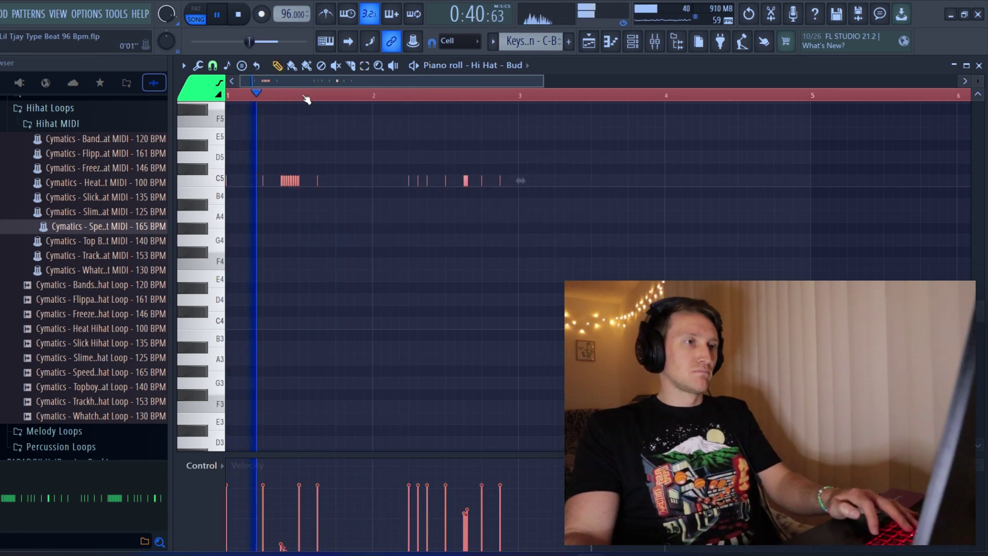
Duplicate the selected two-bar Hi Hat - Bud pattern into bars 3 and 4
{"action": "scroll", "coordinate": [306, 100], "scroll_direction": "up", "scroll_amount": 5}
{"action": "left_click", "coordinate": [316, 157]}
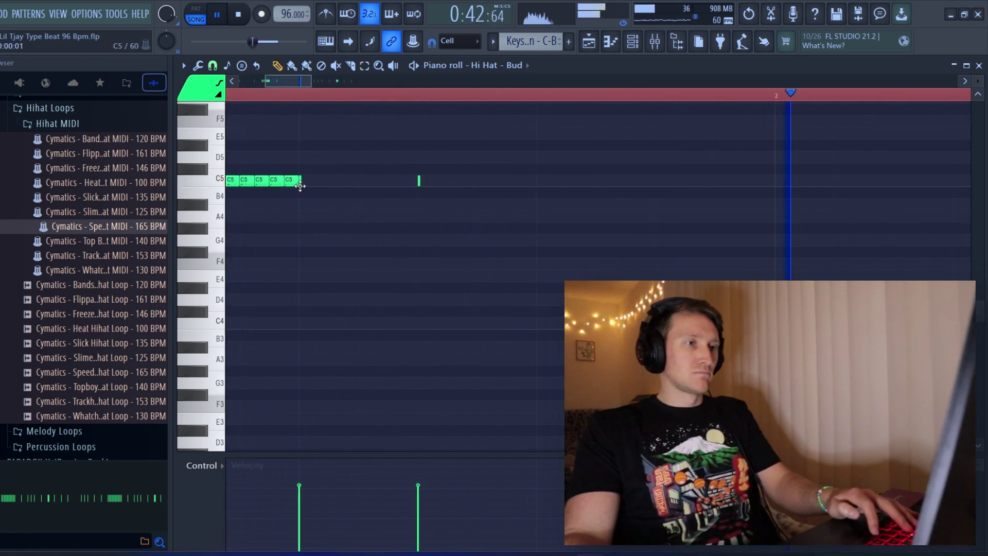
{"action": "scroll", "coordinate": [319, 103], "scroll_direction": "down", "scroll_amount": 3}
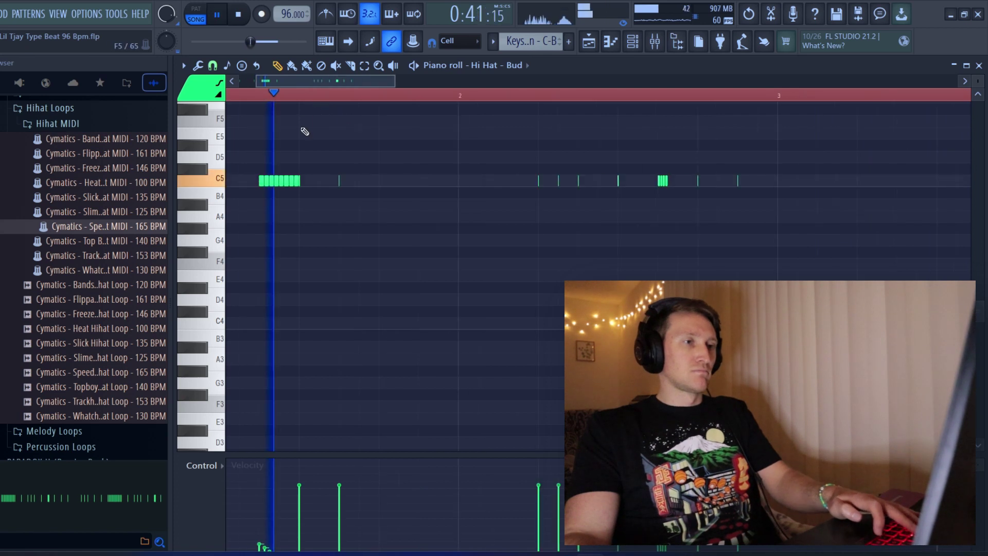
{"action": "scroll", "coordinate": [626, 96], "scroll_direction": "down", "scroll_amount": 2}
{"action": "left_click_drag", "start_coordinate": [739, 257], "coordinate": [278, 123]}
{"action": "left_click_drag", "start_coordinate": [297, 185], "coordinate": [615, 179]}
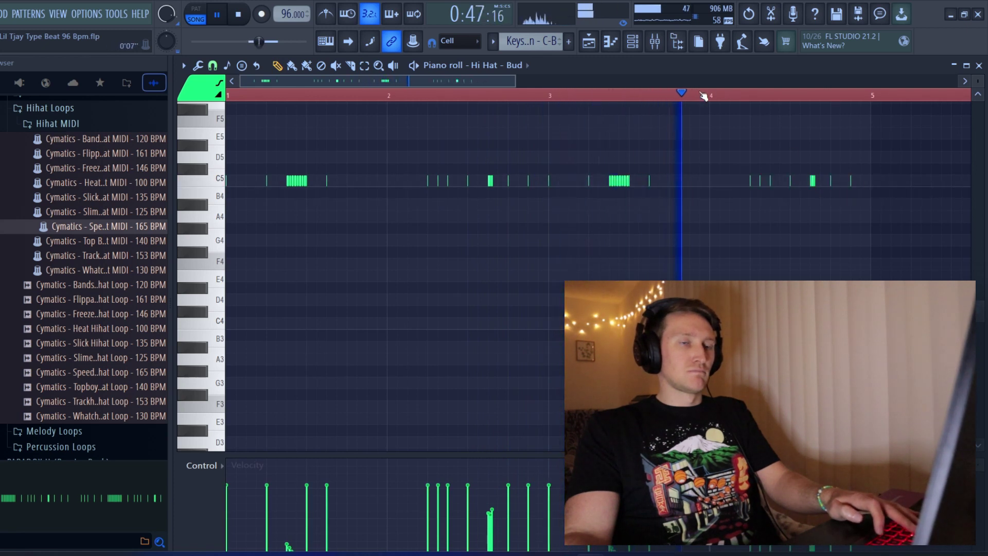
Duplicate the four-bar Hi Hat - Bud pattern so the hi-hats fill all eight bars
{"action": "scroll", "coordinate": [697, 98], "scroll_direction": "up", "scroll_amount": 2}
{"action": "scroll", "coordinate": [663, 97], "scroll_direction": "up", "scroll_amount": 2}
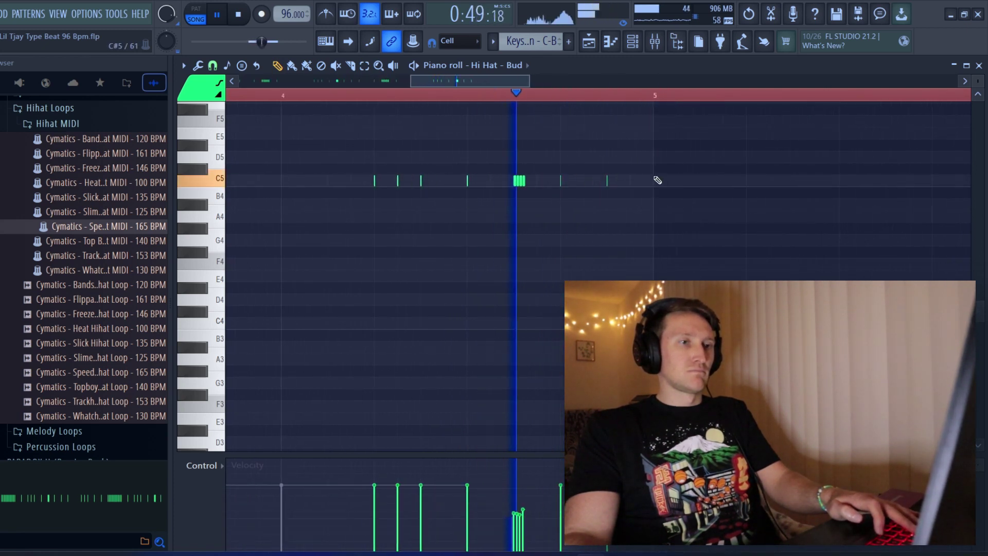
{"action": "scroll", "coordinate": [547, 99], "scroll_direction": "down", "scroll_amount": 5}
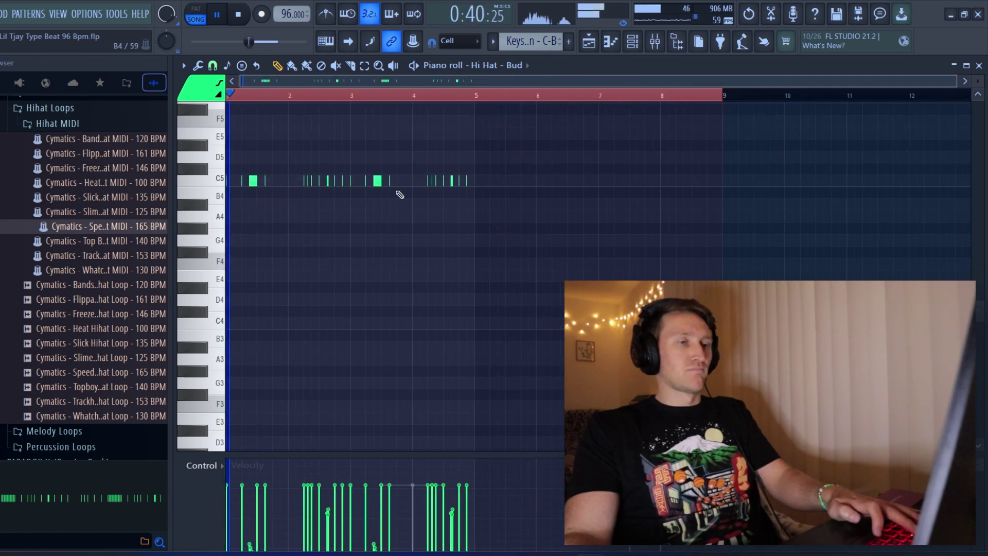
{"action": "left_click_drag", "start_coordinate": [606, 275], "coordinate": [232, 105]}
{"action": "left_click_drag", "start_coordinate": [252, 180], "coordinate": [507, 180]}
{"action": "key", "text": "ctrl+d"}
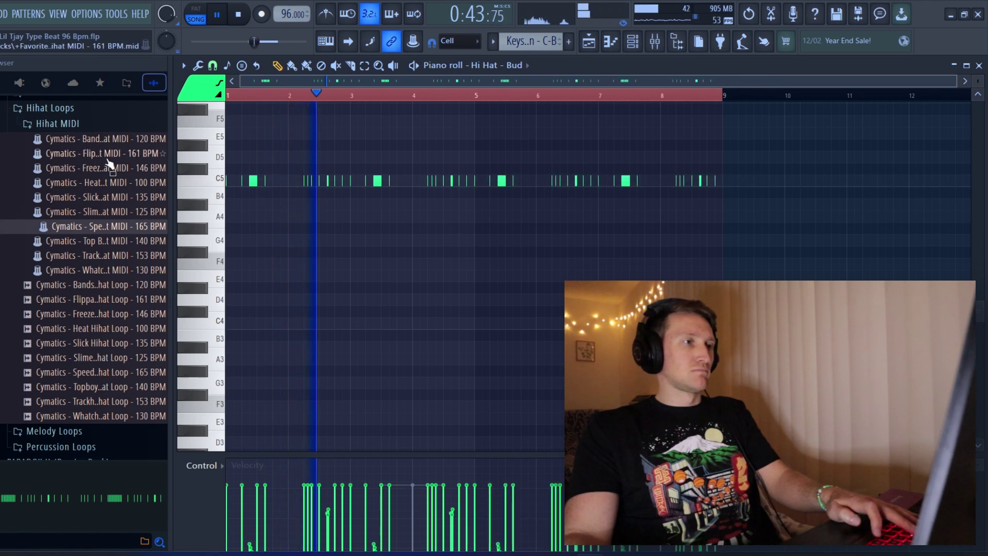
Collapse the Hihat MIDI and Hihat Loops folders in the browser and open the channel rack
{"action": "left_click", "coordinate": [80, 128]}
{"action": "left_click", "coordinate": [51, 108]}
{"action": "scroll", "coordinate": [479, 310], "scroll_direction": "up", "scroll_amount": 3}
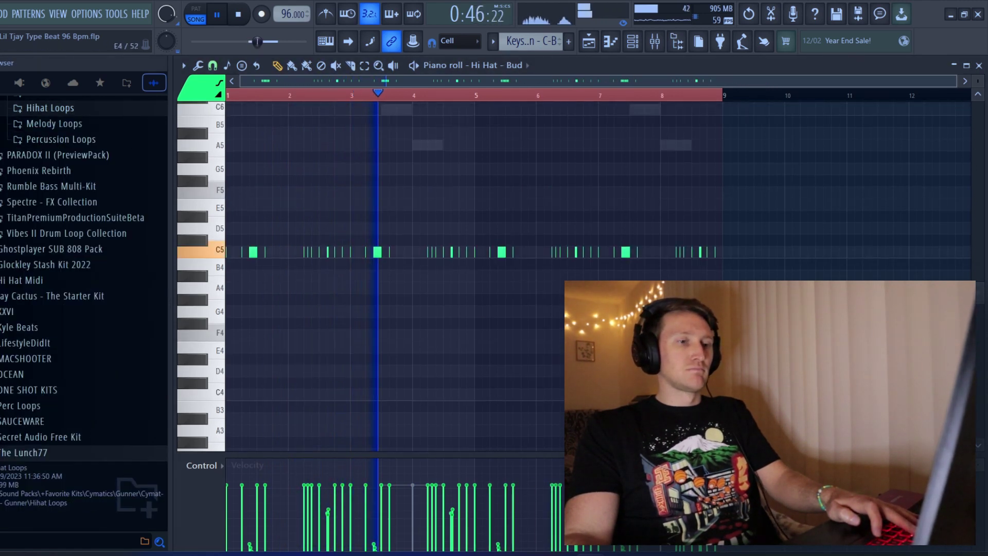
{"action": "scroll", "coordinate": [702, 269], "scroll_direction": "up", "scroll_amount": 2}
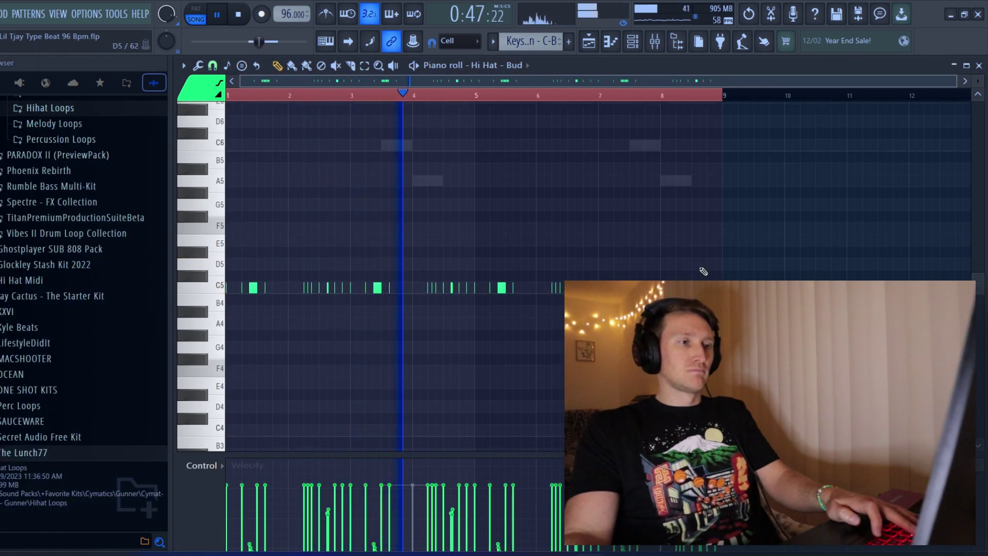
{"action": "left_click", "coordinate": [632, 43]}
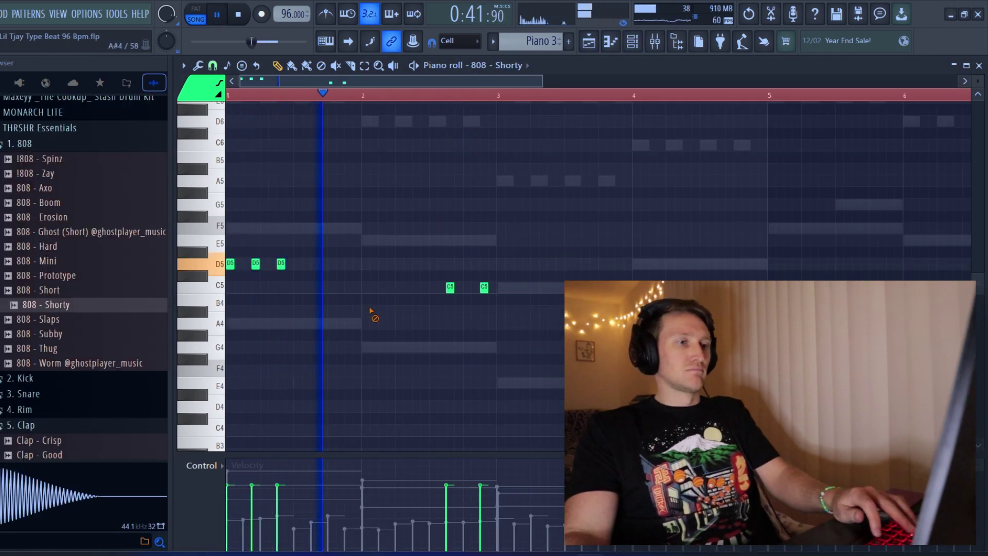
In bar 2 of the 808 - Shorty line, move the first C5 note to the second half of beat 2 and re-place the last C5
{"action": "left_click_drag", "start_coordinate": [448, 287], "coordinate": [418, 287]}
{"action": "right_click", "coordinate": [483, 287]}
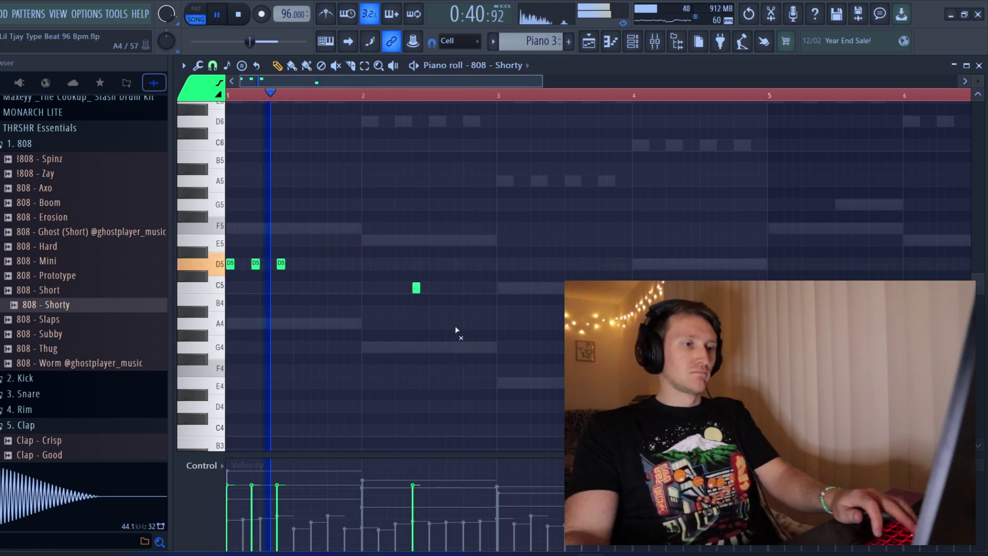
{"action": "scroll", "coordinate": [459, 330], "scroll_direction": "down", "scroll_amount": 6}
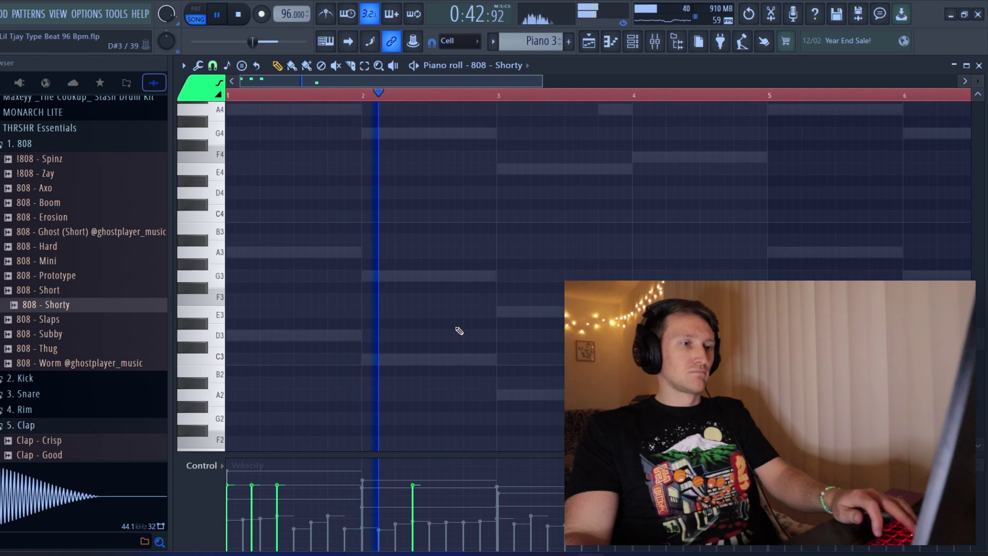
{"action": "scroll", "coordinate": [459, 330], "scroll_direction": "up", "scroll_amount": 5}
{"action": "left_click", "coordinate": [484, 253]}
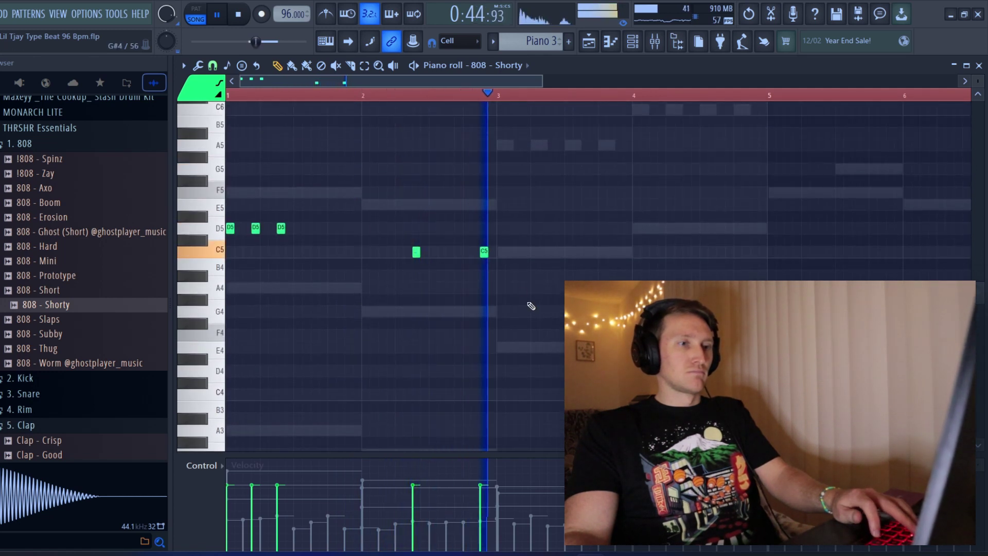
Place two short A5 notes in bar 3 of the 808 - Shorty line, one on the downbeat and one three sixteenths after it
{"action": "scroll", "coordinate": [547, 342], "scroll_direction": "down", "scroll_amount": 2}
{"action": "scroll", "coordinate": [559, 352], "scroll_direction": "up", "scroll_amount": 5}
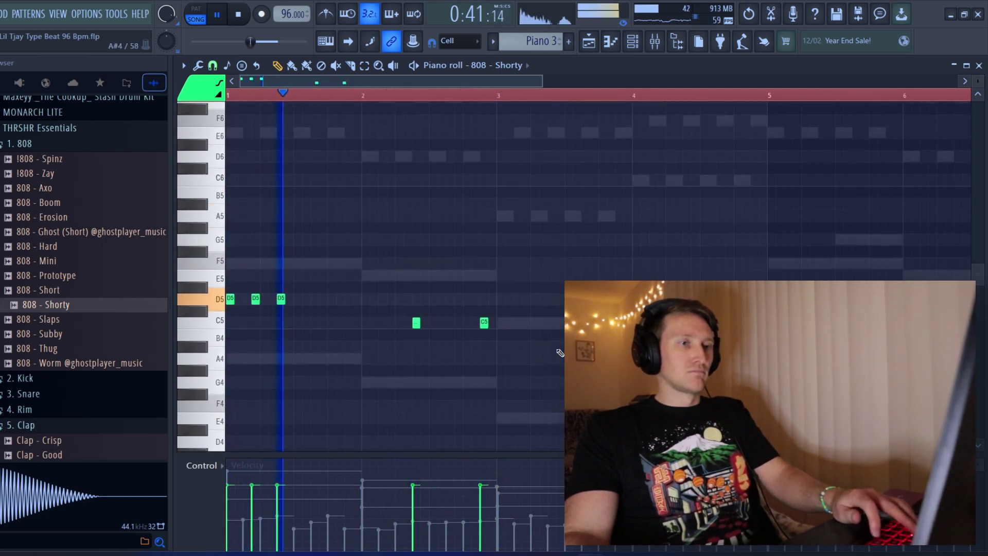
{"action": "scroll", "coordinate": [530, 355], "scroll_direction": "up", "scroll_amount": 2}
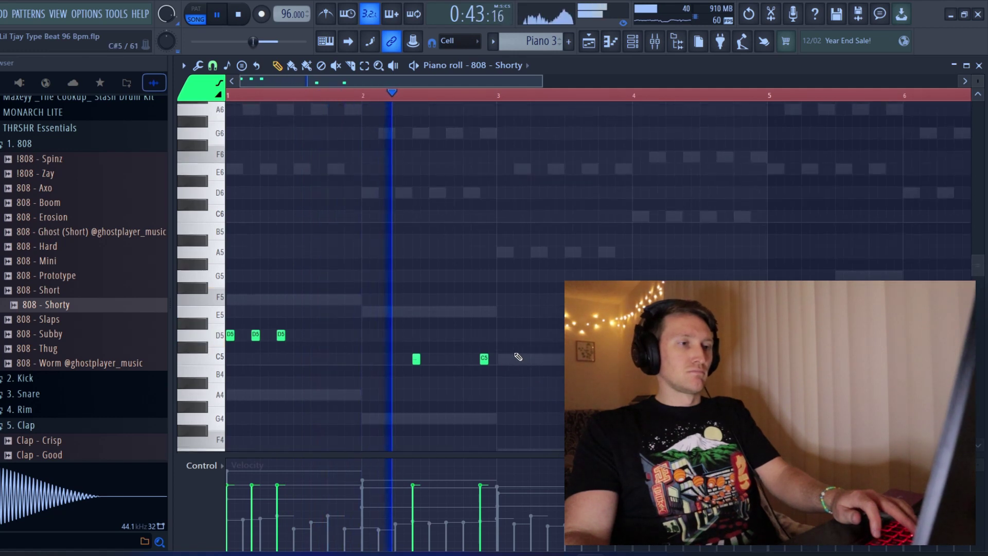
{"action": "left_click", "coordinate": [505, 252]}
{"action": "left_click", "coordinate": [526, 252]}
{"action": "left_click", "coordinate": [543, 252]}
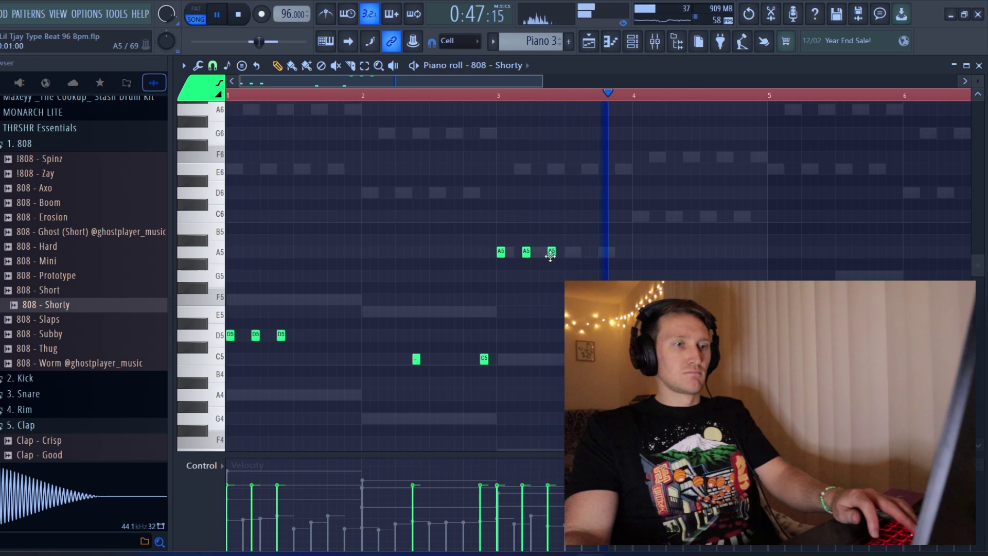
{"action": "right_click", "coordinate": [551, 252]}
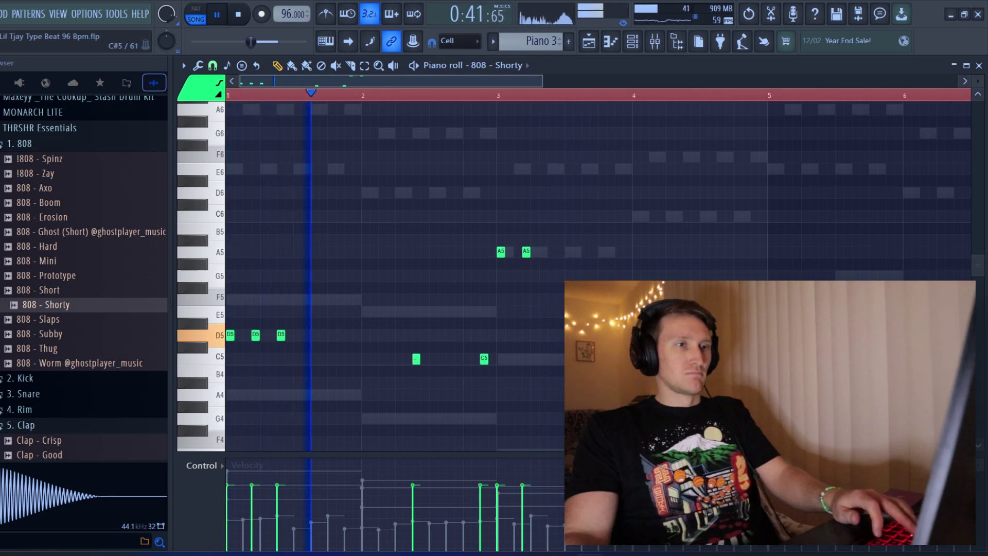
{"action": "scroll", "coordinate": [396, 278], "scroll_direction": "up", "scroll_amount": 2}
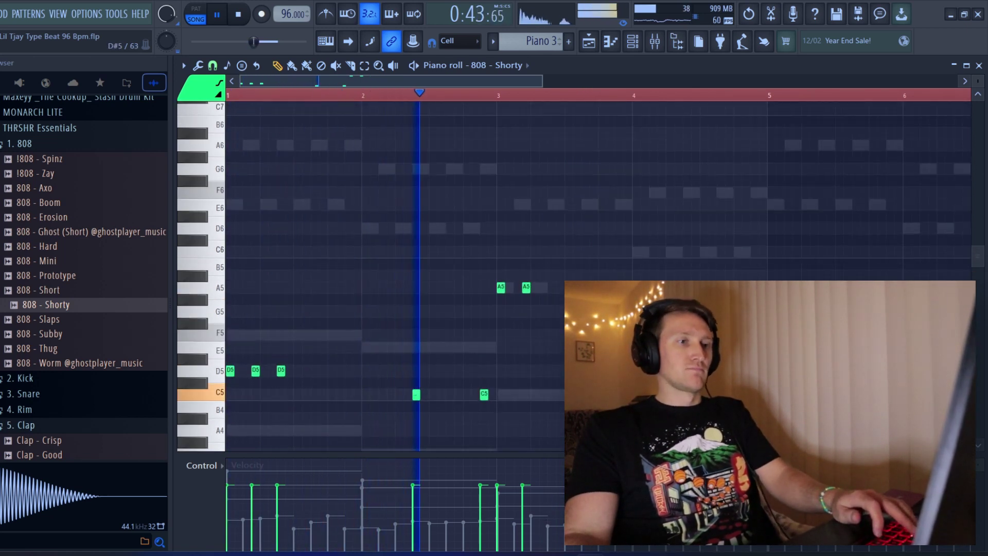
{"action": "scroll", "coordinate": [563, 263], "scroll_direction": "down", "scroll_amount": 2}
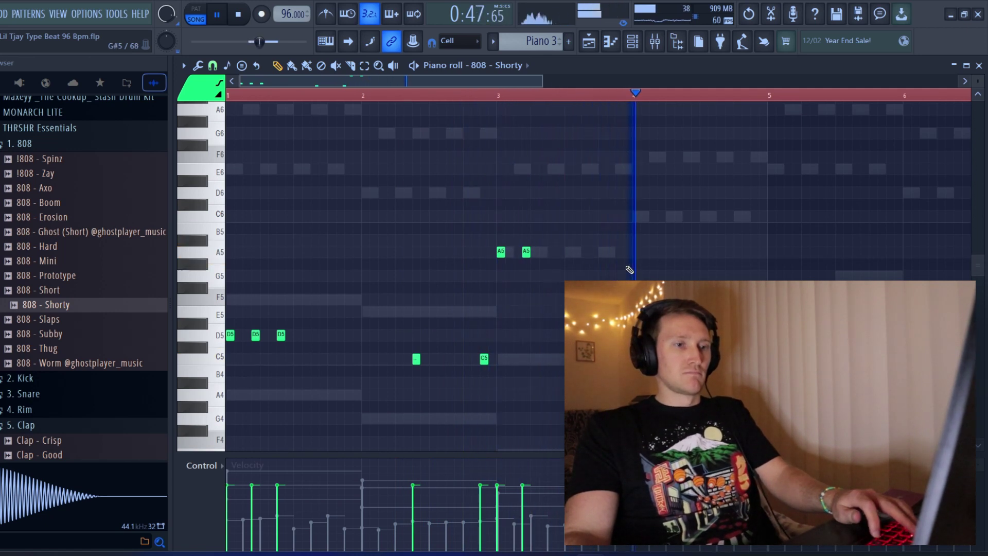
Move the second A5 note in bar 3 of the 808 - Shorty line to the second half of beat 2
{"action": "scroll", "coordinate": [626, 270], "scroll_direction": "down", "scroll_amount": 5}
{"action": "scroll", "coordinate": [626, 269], "scroll_direction": "up", "scroll_amount": 2}
{"action": "scroll", "coordinate": [624, 273], "scroll_direction": "down", "scroll_amount": 7}
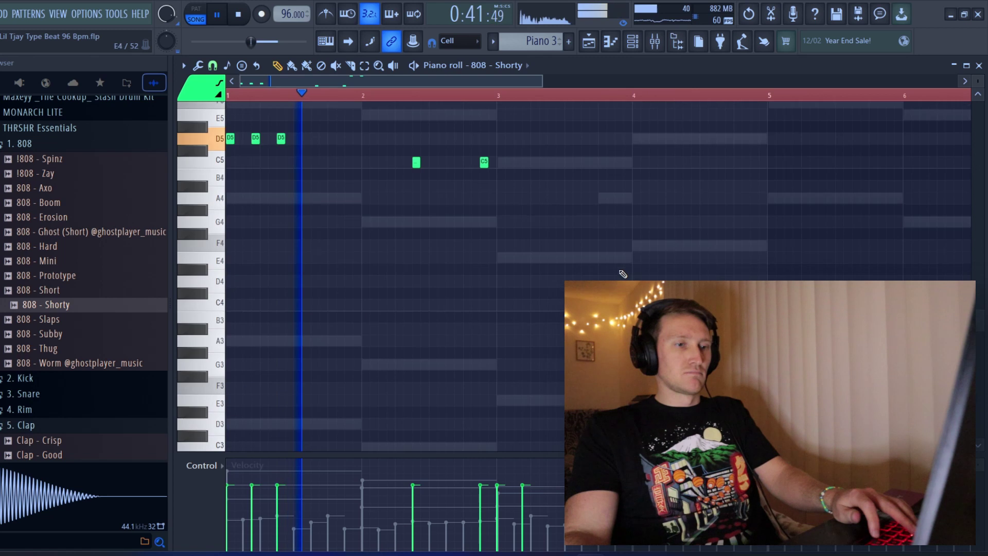
{"action": "scroll", "coordinate": [623, 275], "scroll_direction": "down", "scroll_amount": 3}
{"action": "scroll", "coordinate": [624, 280], "scroll_direction": "up", "scroll_amount": 12}
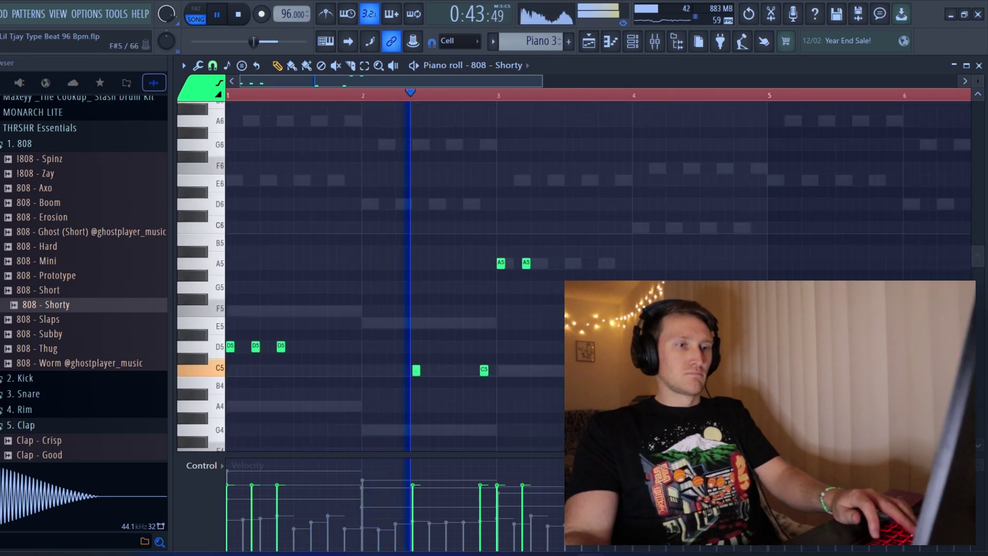
{"action": "scroll", "coordinate": [525, 273], "scroll_direction": "up", "scroll_amount": 1}
{"action": "left_click_drag", "start_coordinate": [526, 288], "coordinate": [550, 288]}
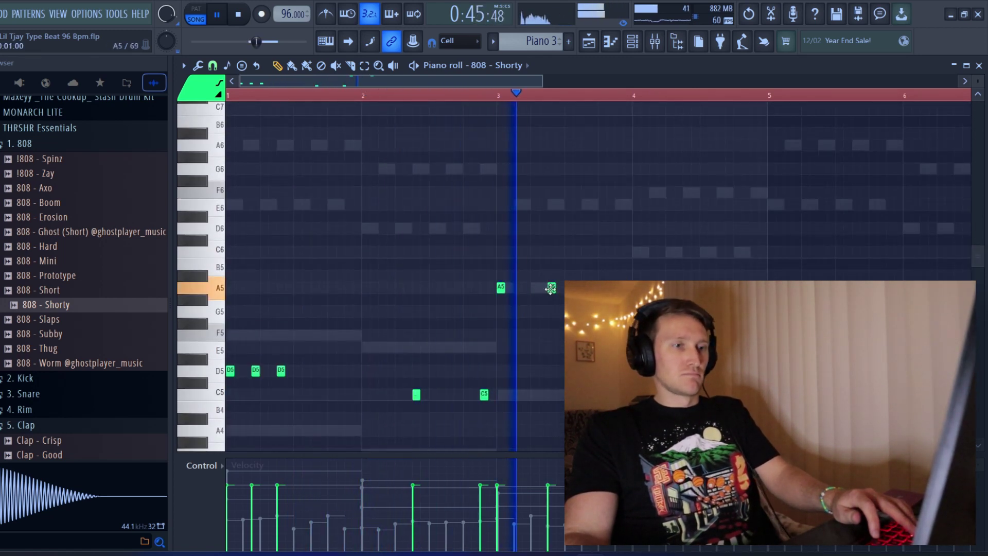
Add 808 - Shorty notes on A# in bar 4, including its downbeat and the second half of beat 3
{"action": "scroll", "coordinate": [551, 288], "scroll_direction": "down", "scroll_amount": 12}
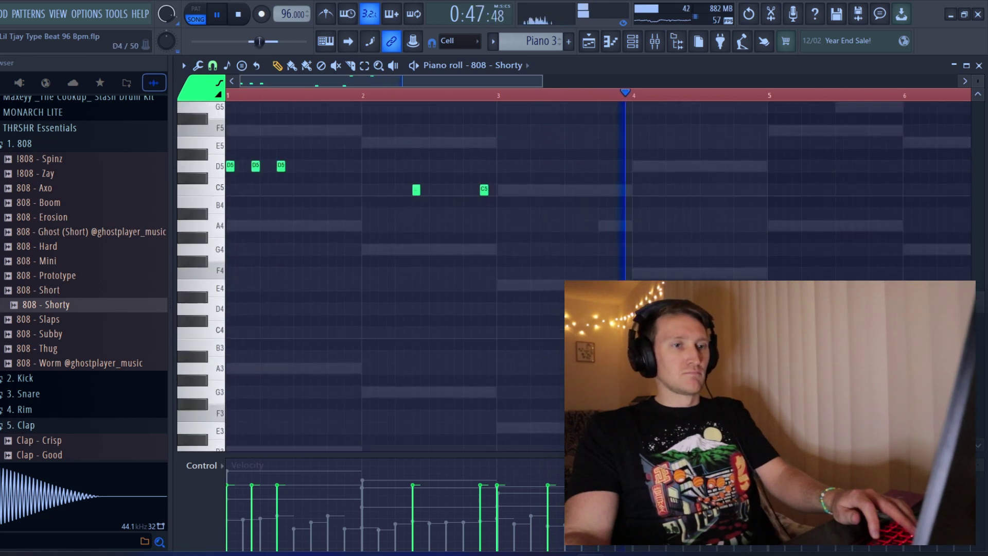
{"action": "scroll", "coordinate": [550, 288], "scroll_direction": "down", "scroll_amount": 6}
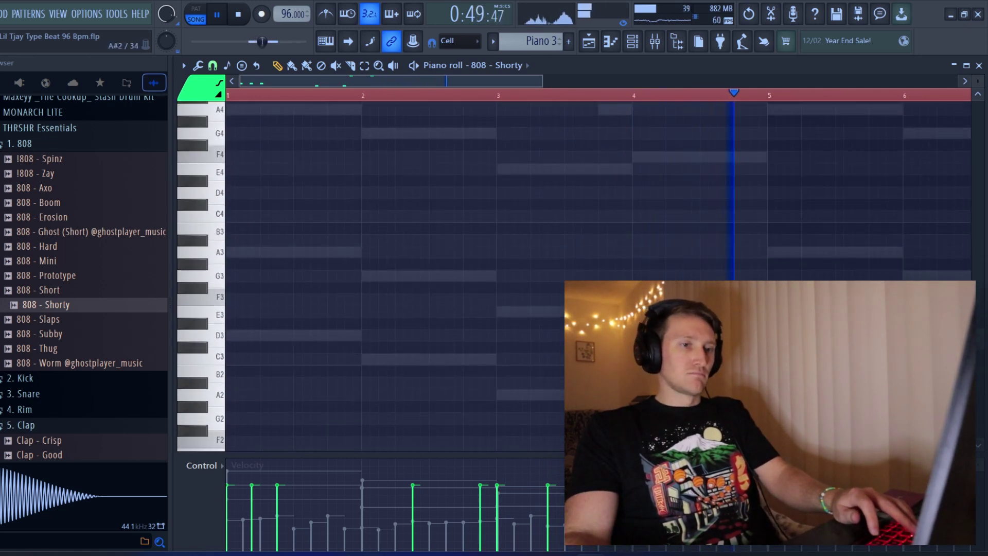
{"action": "scroll", "coordinate": [637, 209], "scroll_direction": "up", "scroll_amount": 10}
{"action": "left_click", "coordinate": [636, 169]}
{"action": "scroll", "coordinate": [731, 231], "scroll_direction": "up", "scroll_amount": 4}
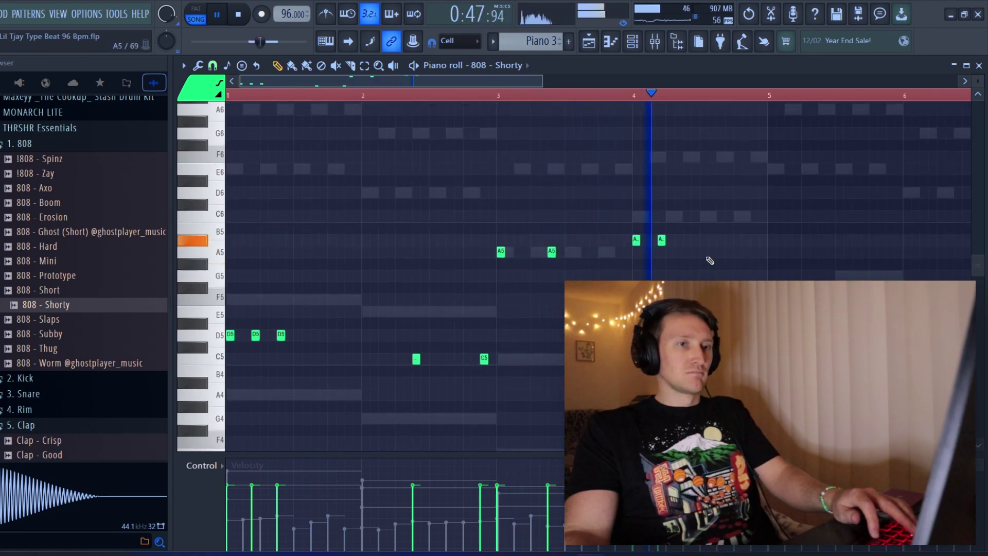
{"action": "key", "text": "e"}
{"action": "left_click_drag", "start_coordinate": [781, 232], "coordinate": [647, 249]}
{"action": "key", "text": "Delete"}
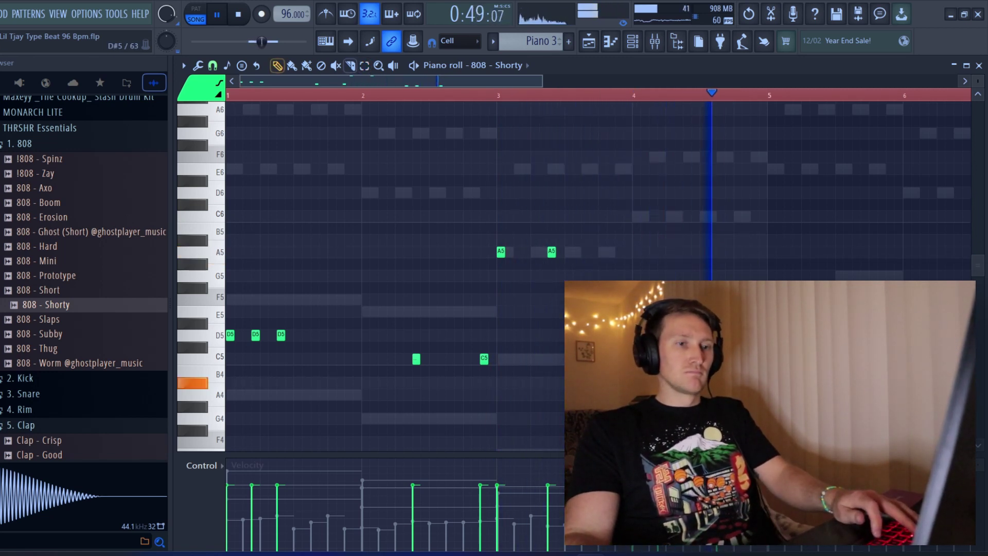
{"action": "key", "text": "p"}
{"action": "left_click", "coordinate": [720, 240]}
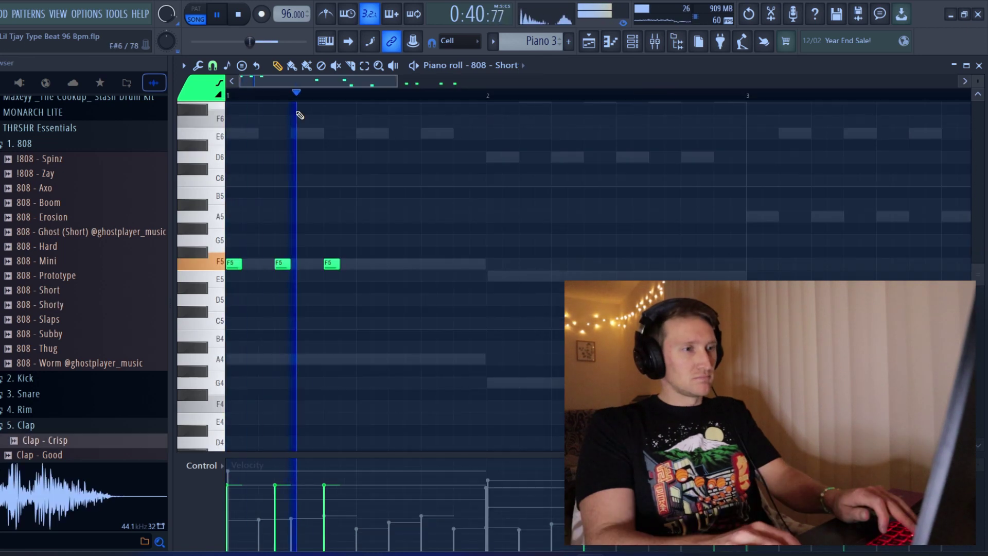
Transpose the 808 - Short notes up one semitone and the Analog Lab V notes in Piano 3 up four semitones
{"action": "key", "text": "shift+Up"}
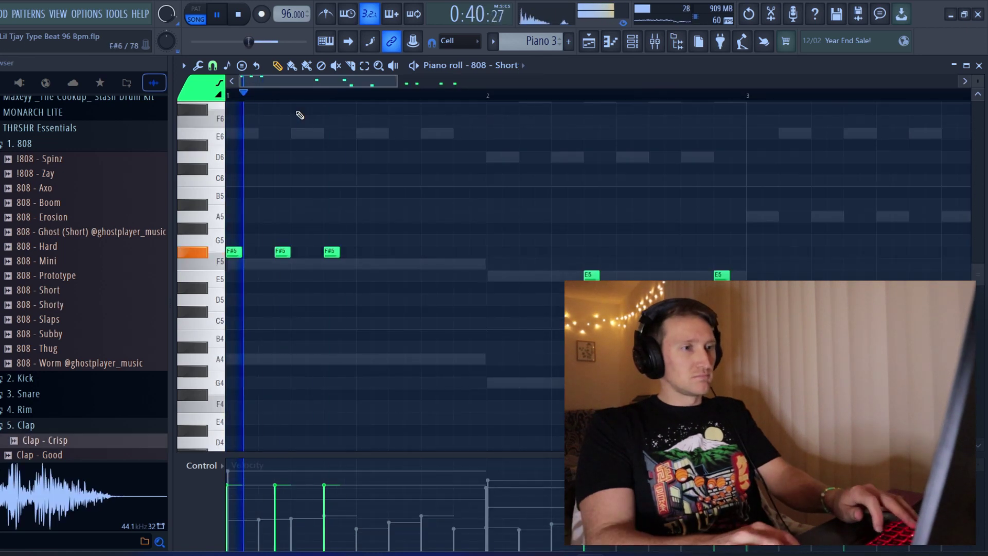
{"action": "scroll", "coordinate": [415, 99], "scroll_direction": "down", "scroll_amount": 5}
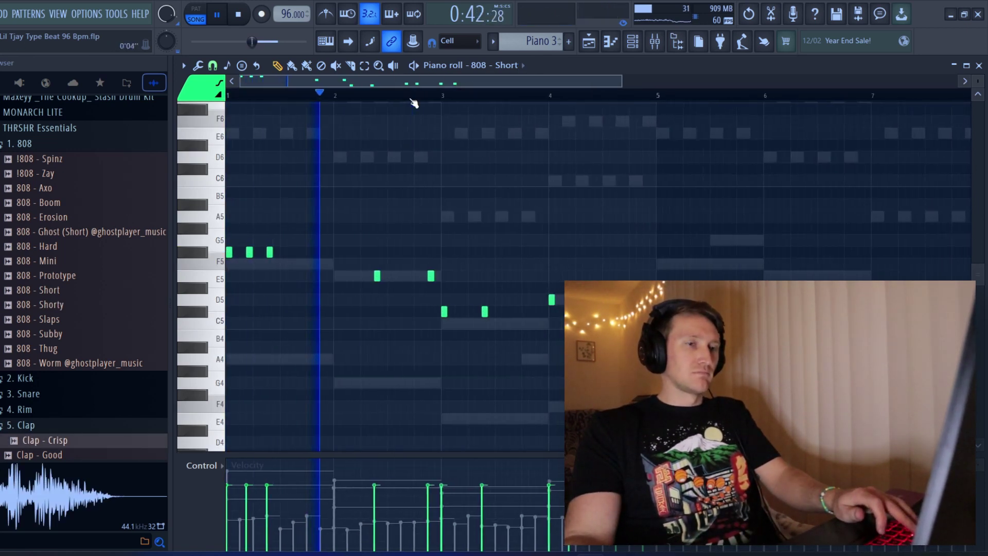
{"action": "double_click", "coordinate": [248, 361]}
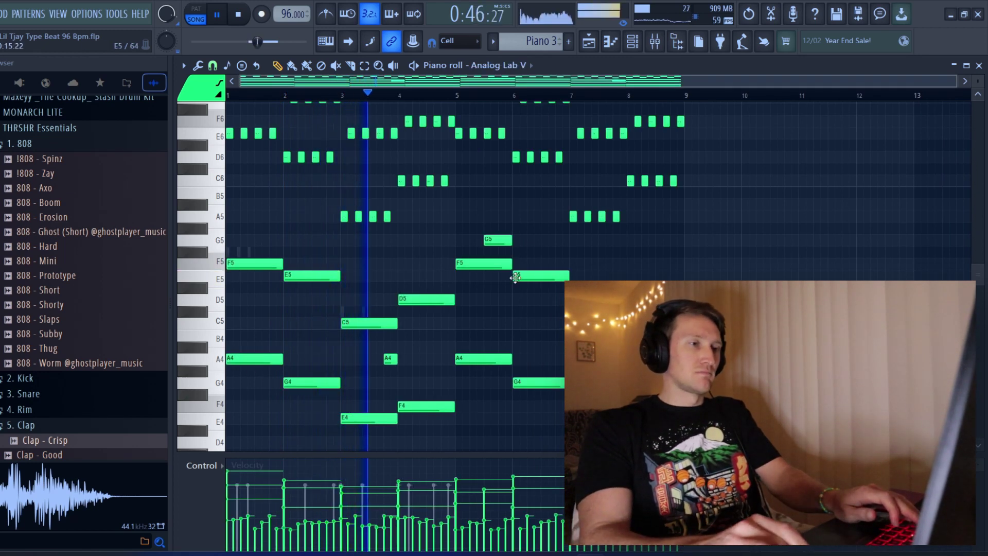
{"action": "key", "text": "shift+Up"}
{"action": "key", "text": "shift+Up"}
{"action": "key", "text": "shift+Up"}
{"action": "key", "text": "shift+Up"}
{"action": "scroll", "coordinate": [515, 277], "scroll_direction": "down", "scroll_amount": 2}
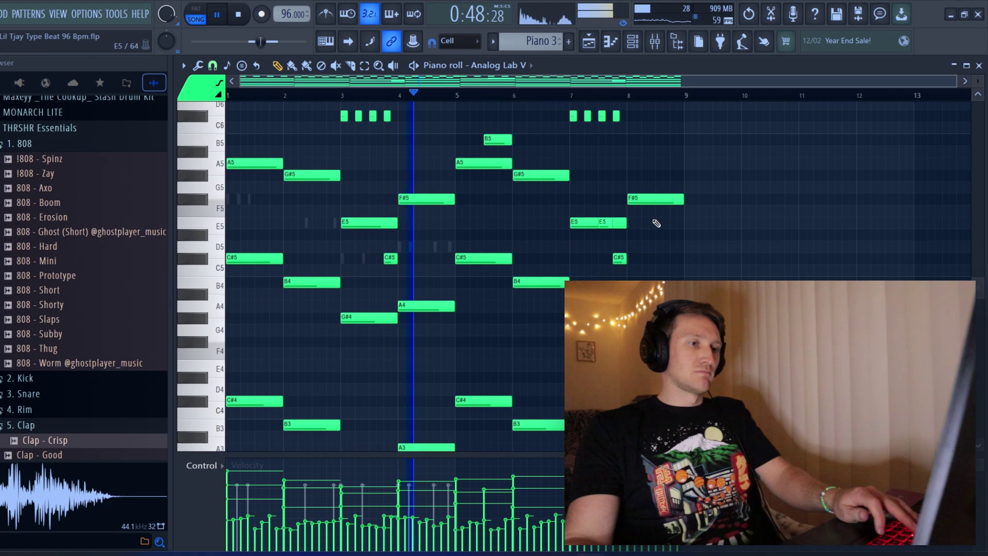
{"action": "scroll", "coordinate": [721, 242], "scroll_direction": "down", "scroll_amount": 3}
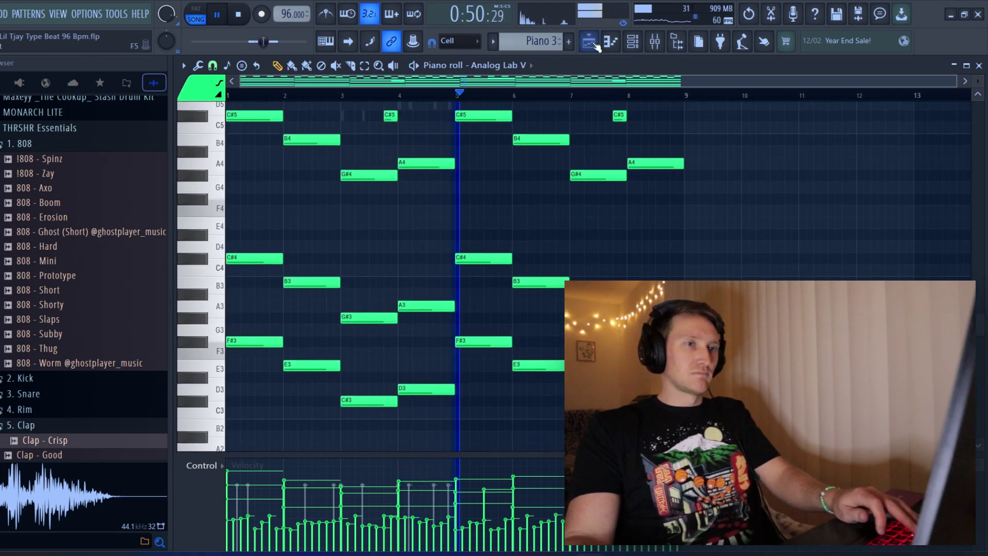
Open the Left Turn keys pattern from the playlist and raise its notes four semitones, to E6 and C#6
{"action": "left_click", "coordinate": [589, 44]}
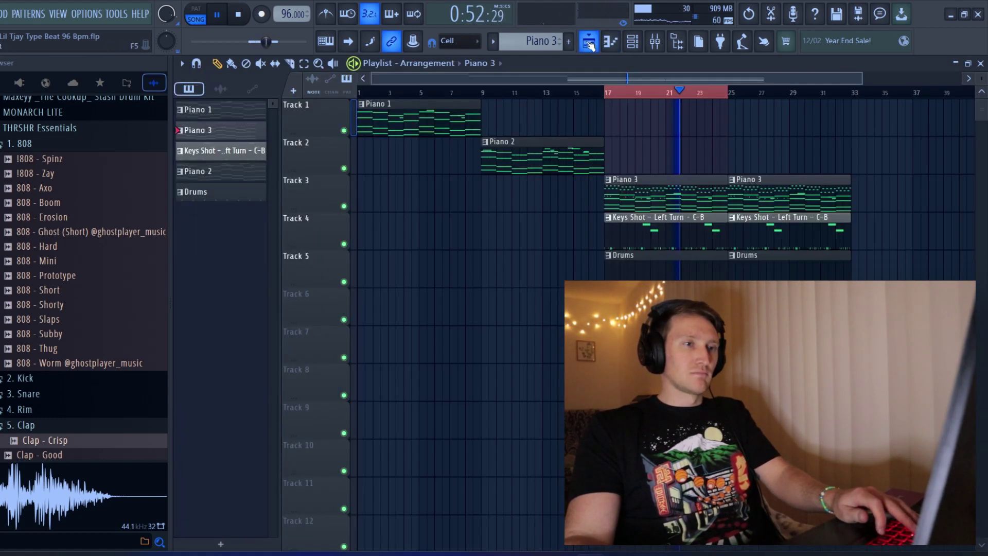
{"action": "double_click", "coordinate": [677, 240]}
{"action": "scroll", "coordinate": [573, 254], "scroll_direction": "down", "scroll_amount": 3}
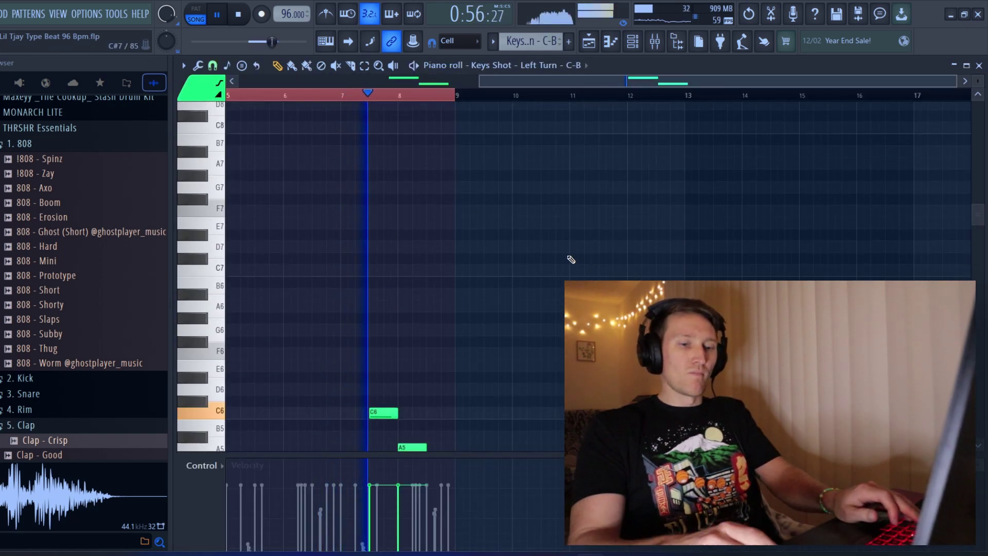
{"action": "key", "text": "Up"}
{"action": "key", "text": "Up"}
{"action": "key", "text": "Up"}
{"action": "key", "text": "Up"}
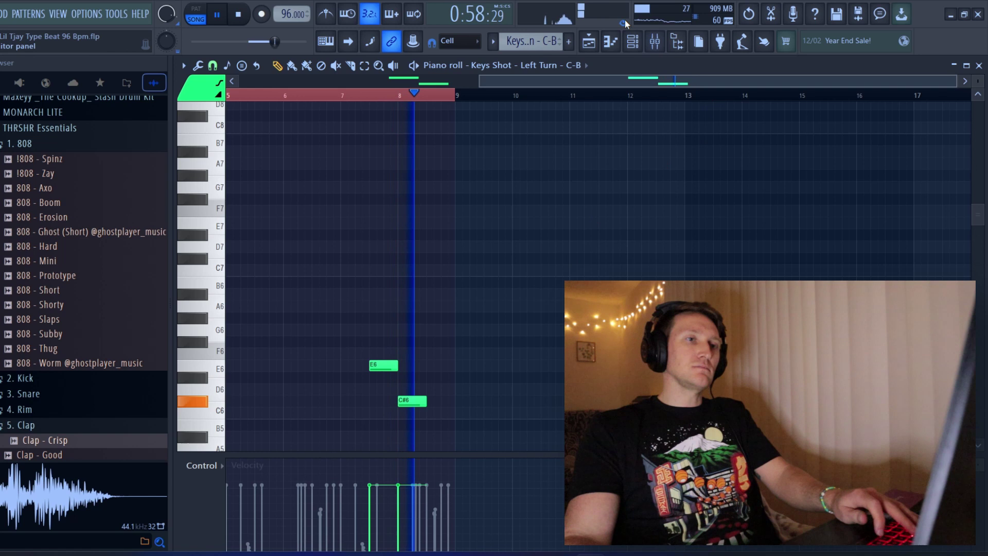
Transpose the Analog Lab V notes in Piano 2 up four semitones and raise the Piano 1 notes to match
{"action": "left_click", "coordinate": [589, 42]}
{"action": "double_click", "coordinate": [522, 169]}
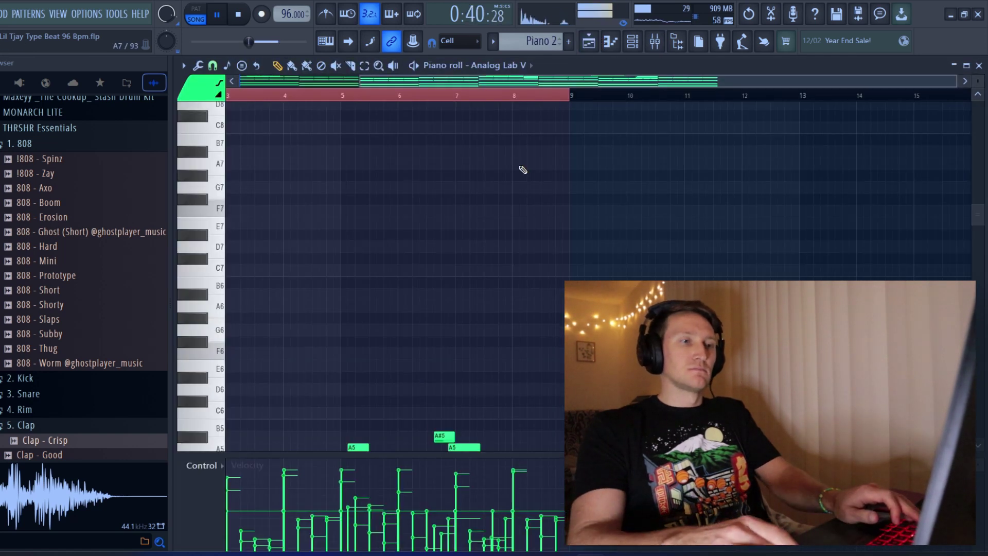
{"action": "key", "text": "Up"}
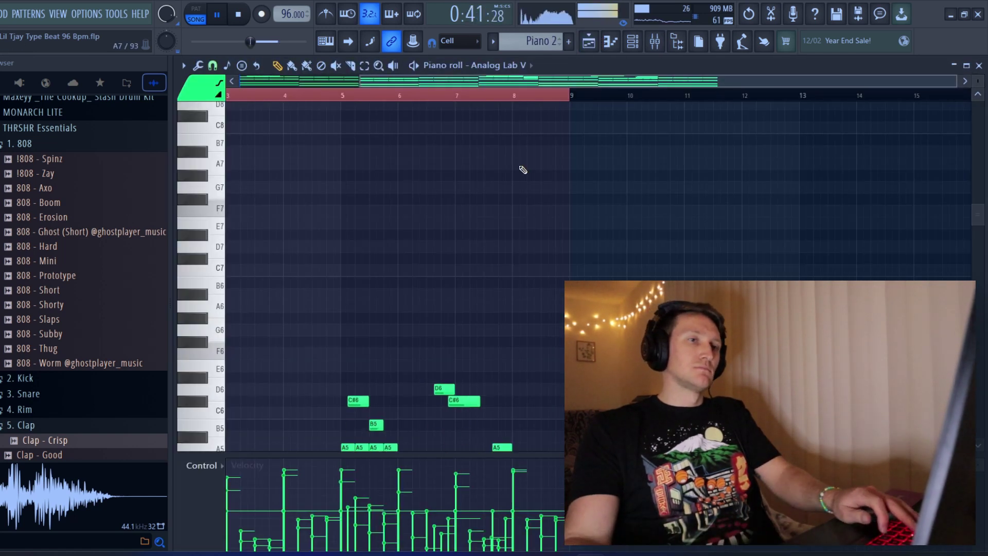
{"action": "left_click", "coordinate": [589, 41]}
{"action": "double_click", "coordinate": [393, 117]}
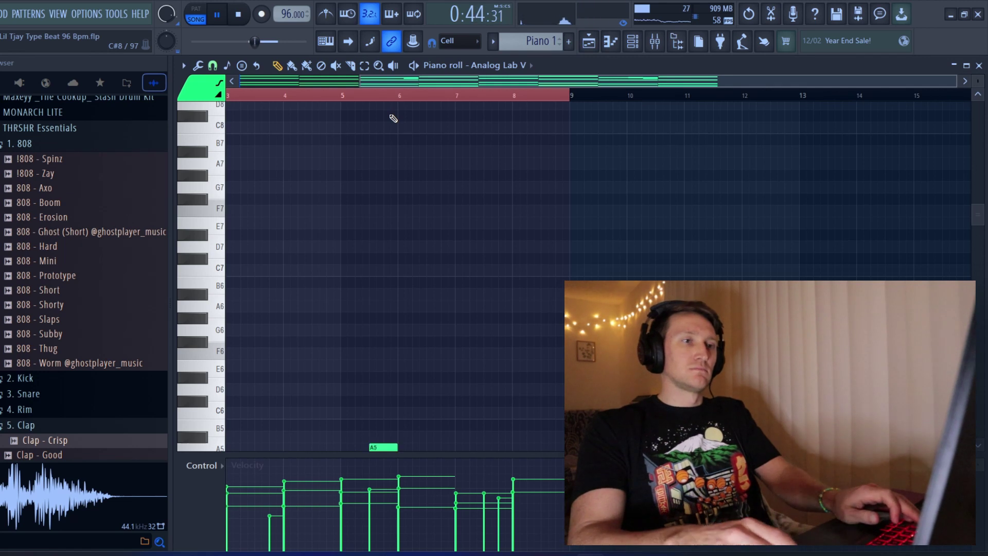
{"action": "left_click", "coordinate": [596, 46]}
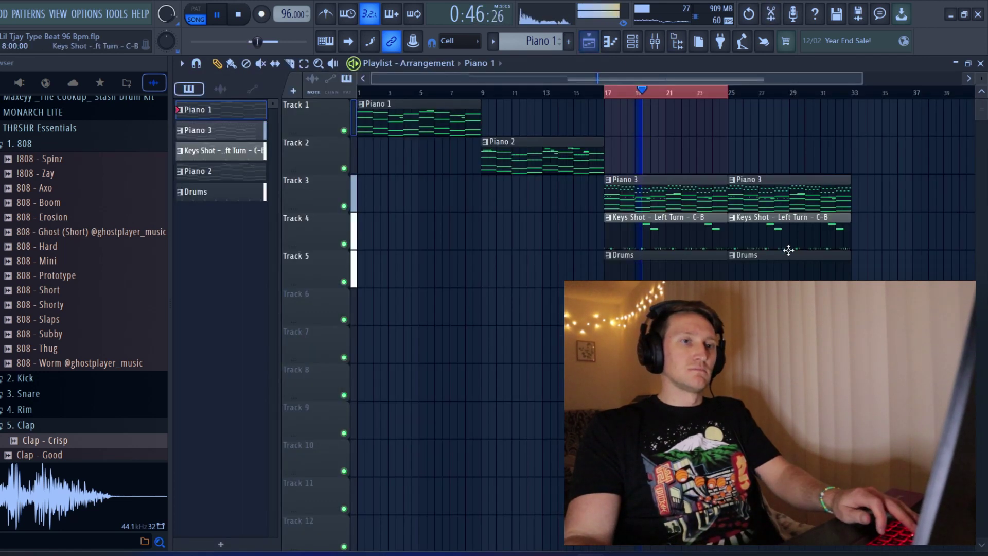
Open the 808 - Short notes of Piano 3 and duplicate the first four bars into bars 5 to 8
{"action": "left_click", "coordinate": [634, 47]}
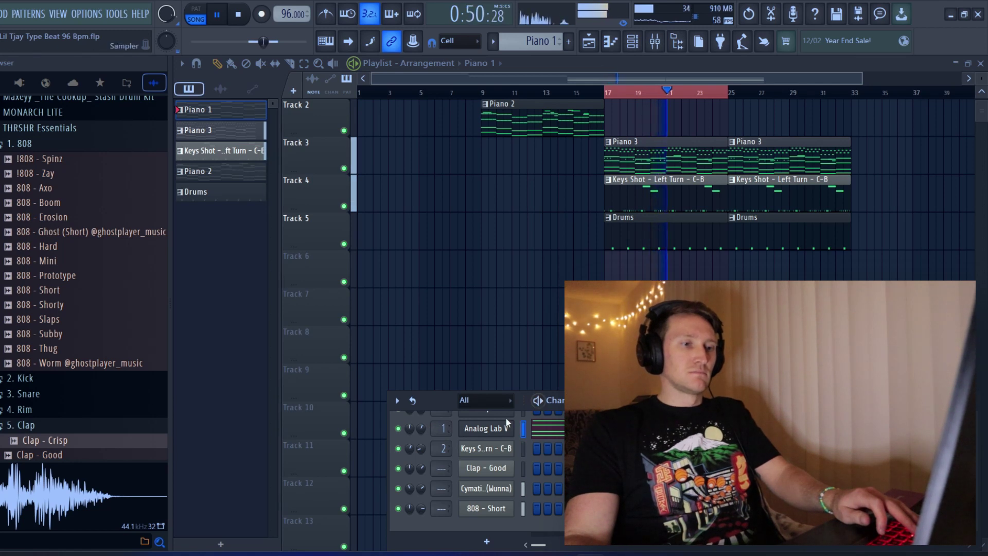
{"action": "key", "text": "F6"}
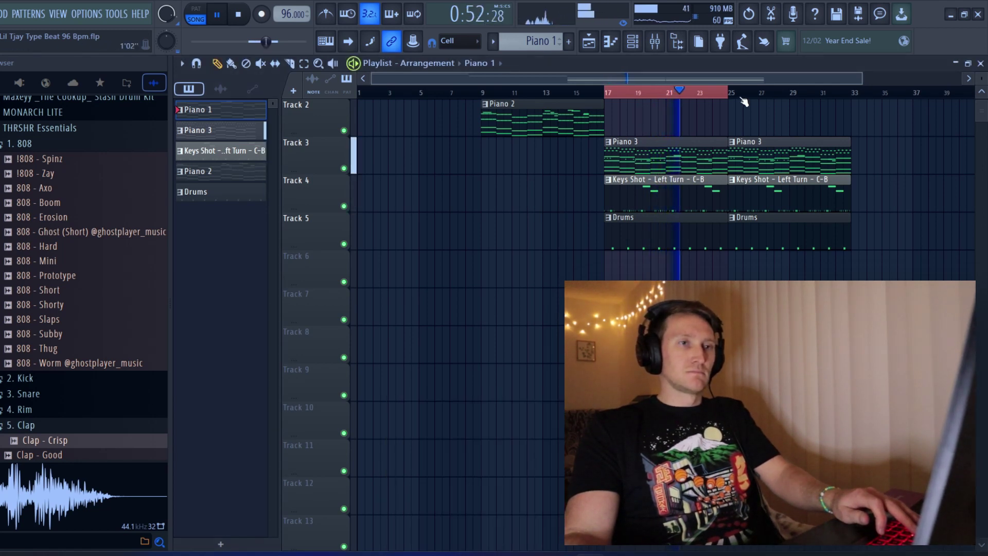
{"action": "scroll", "coordinate": [744, 102], "scroll_direction": "up", "scroll_amount": 1}
{"action": "scroll", "coordinate": [664, 103], "scroll_direction": "down", "scroll_amount": 3}
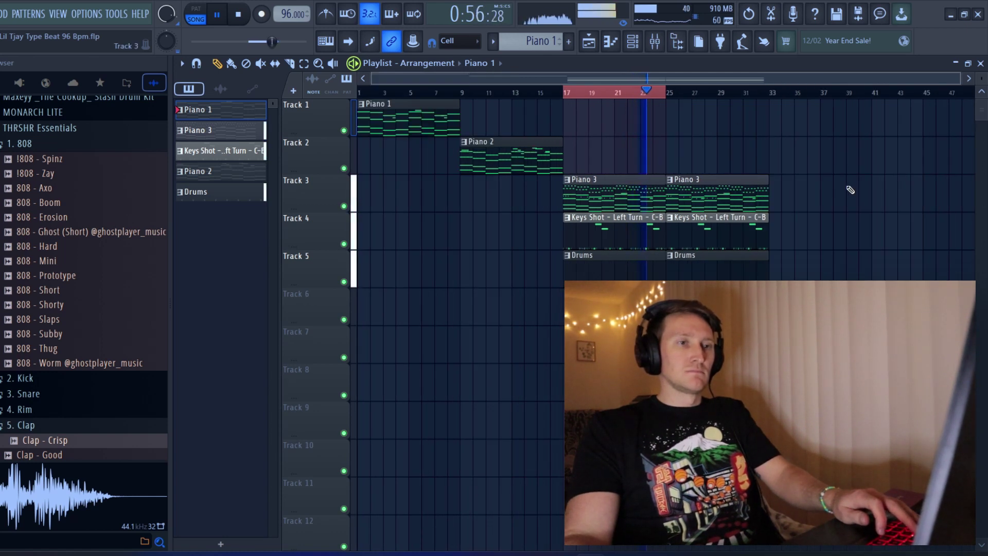
{"action": "left_click", "coordinate": [635, 47]}
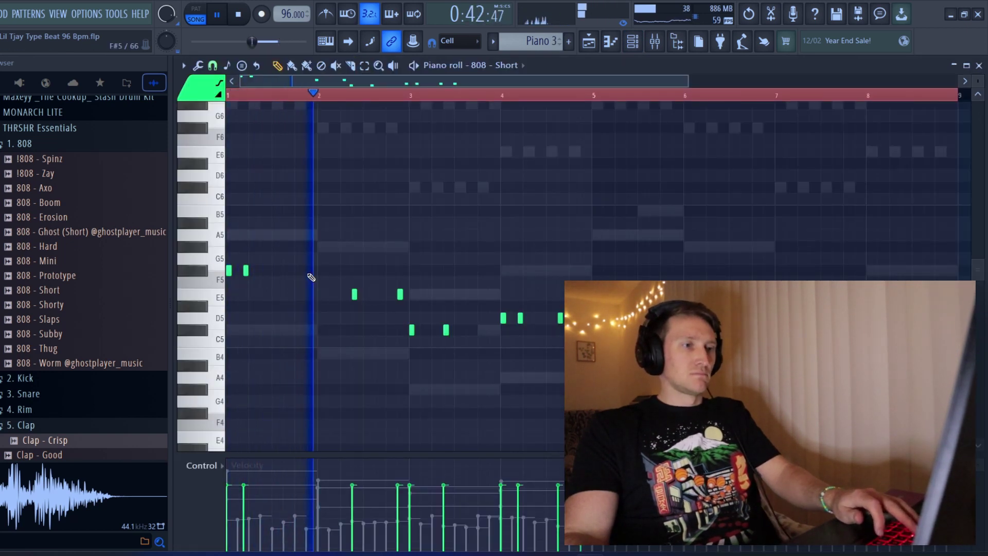
{"action": "key", "text": "ctrl+a"}
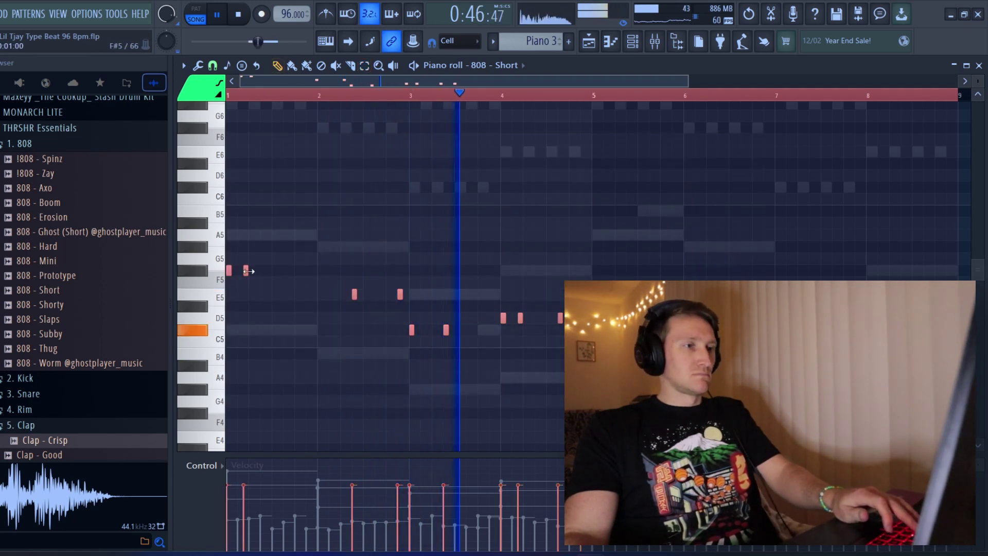
{"action": "left_click", "coordinate": [386, 282]}
Add a third F#5 note in bar 5 of 808 - Short and a second E5 directly after the first one in bar 6
{"action": "left_click", "coordinate": [617, 270]}
{"action": "left_click", "coordinate": [635, 270]}
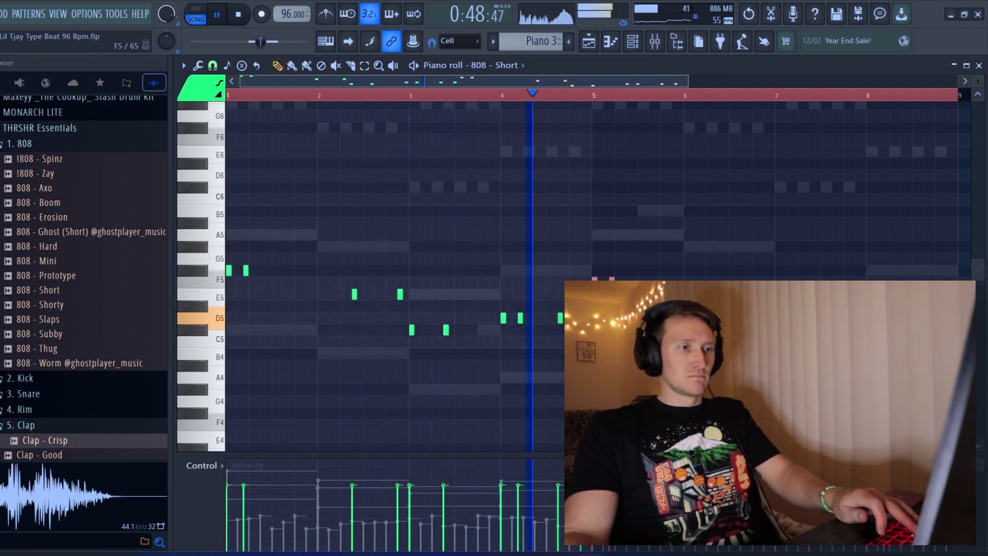
{"action": "left_click_drag", "start_coordinate": [632, 278], "coordinate": [616, 270]}
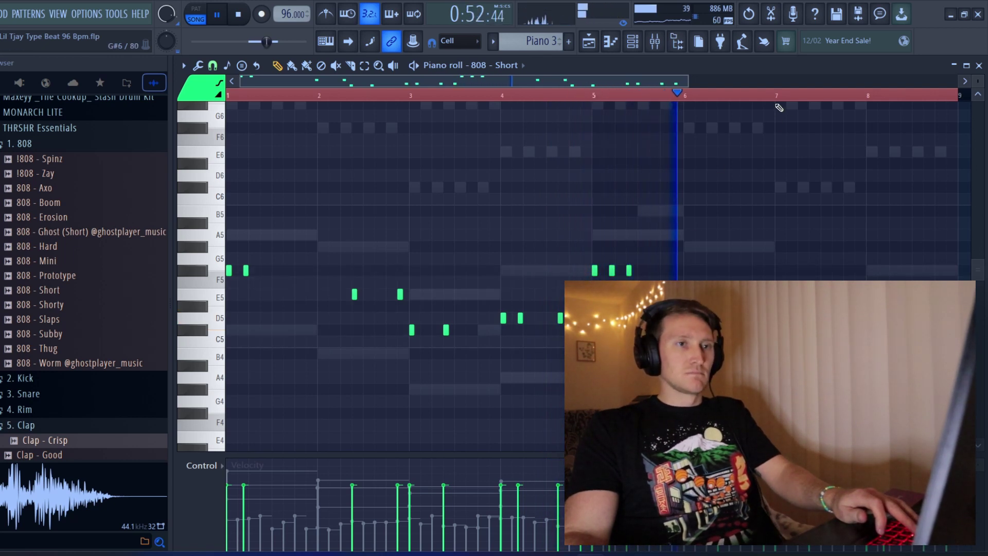
{"action": "scroll", "coordinate": [754, 154], "scroll_direction": "up", "scroll_amount": 3}
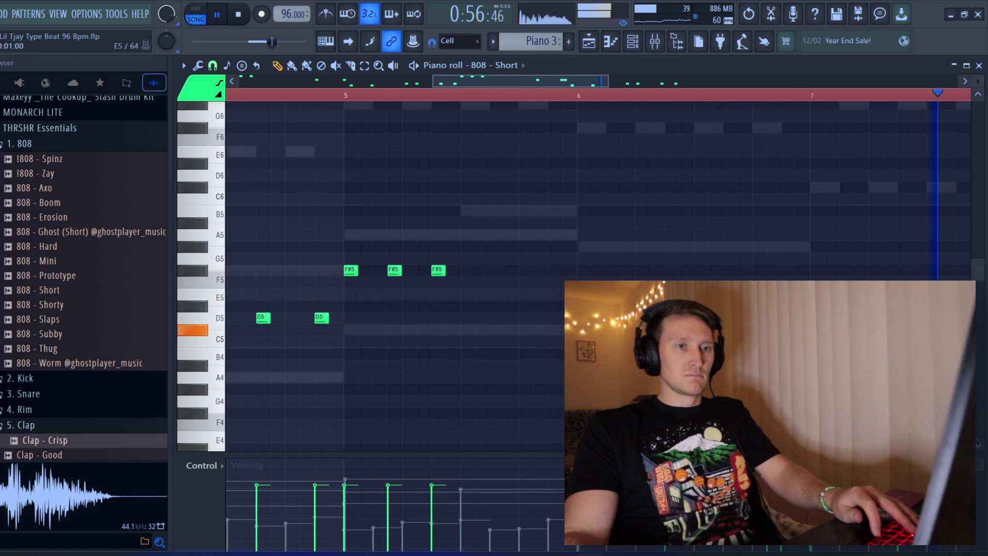
{"action": "scroll", "coordinate": [578, 103], "scroll_direction": "down", "scroll_amount": 4}
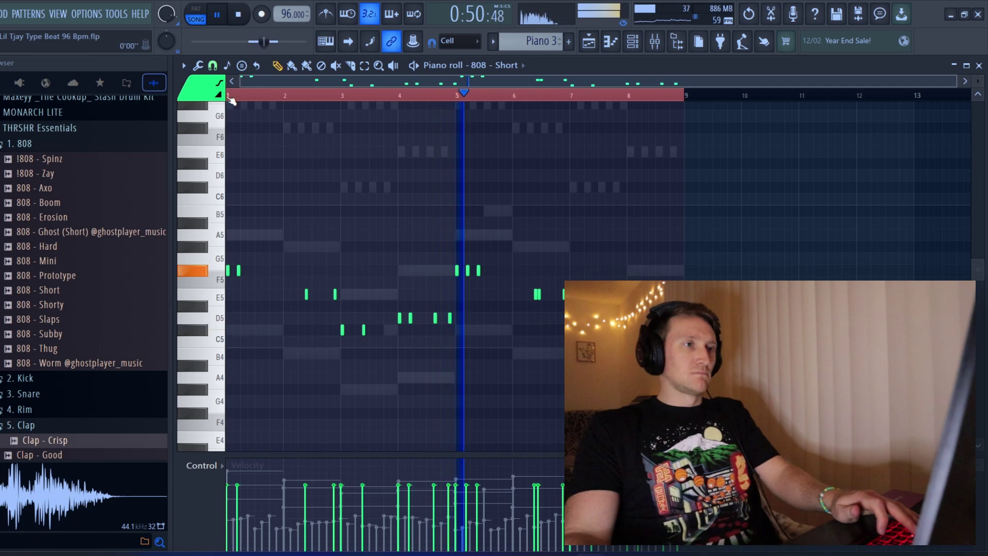
Update the piano roll's scale highlighting to suit the transposed key
{"action": "left_click", "coordinate": [183, 65]}
{"action": "mouse_move", "coordinate": [224, 130]}
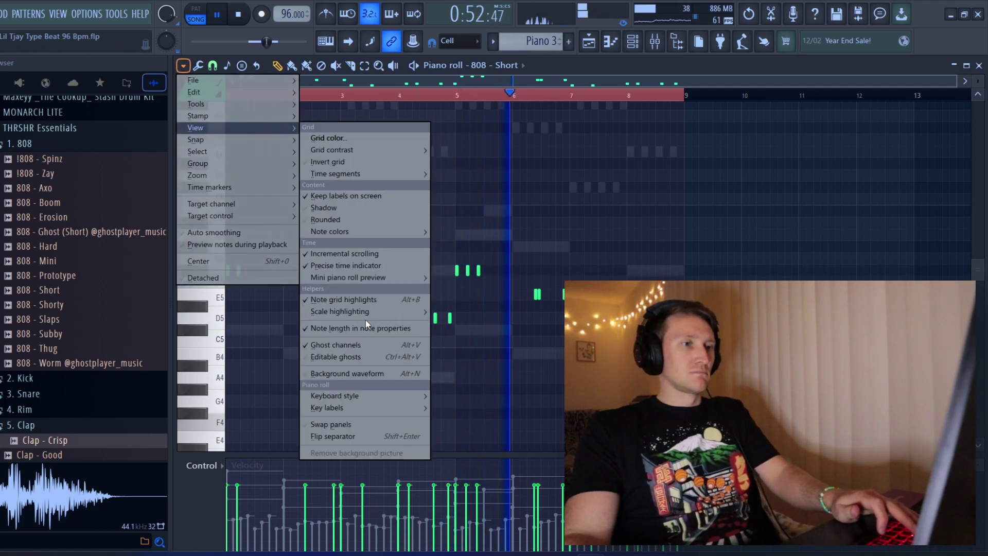
{"action": "mouse_move", "coordinate": [366, 309]}
{"action": "left_click", "coordinate": [453, 146]}
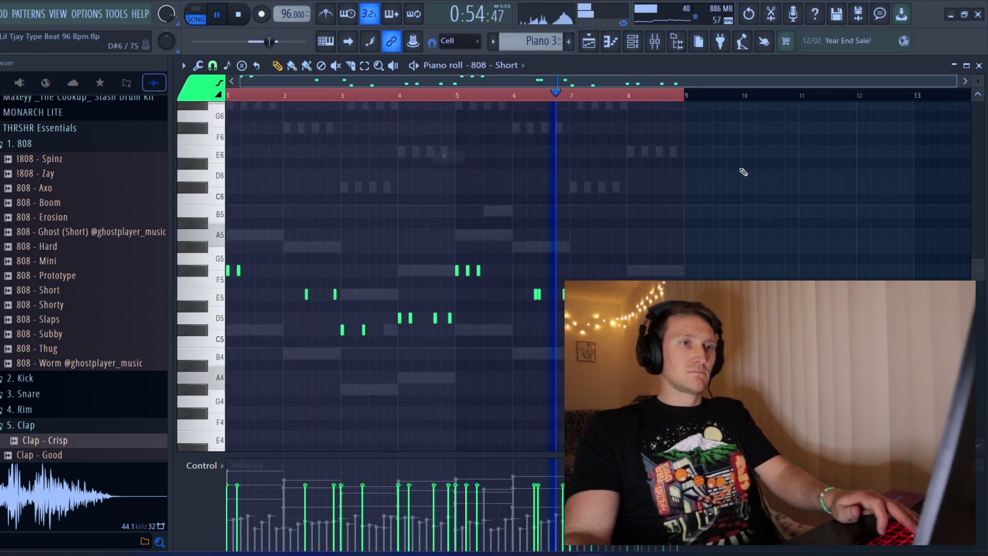
Rebalance the channel volumes in the channel rack, using settings of 13% and 71%
{"action": "key", "text": "F6"}
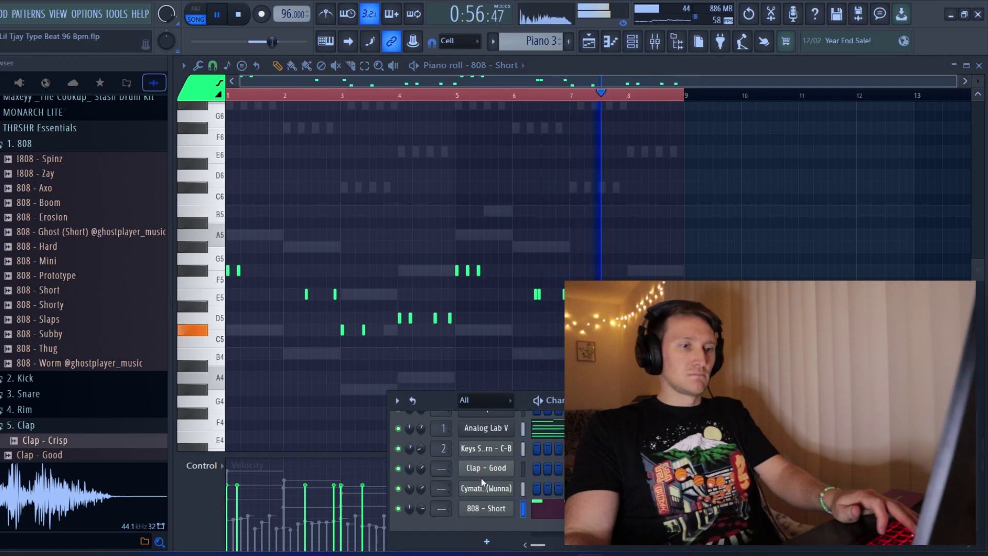
{"action": "scroll", "coordinate": [482, 482], "scroll_direction": "up", "scroll_amount": 1}
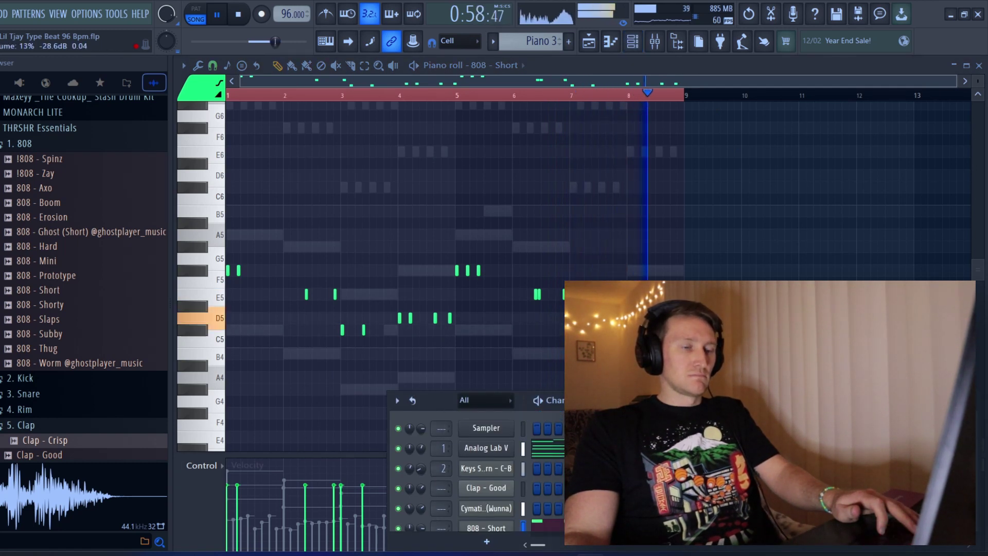
{"action": "key", "text": "F6"}
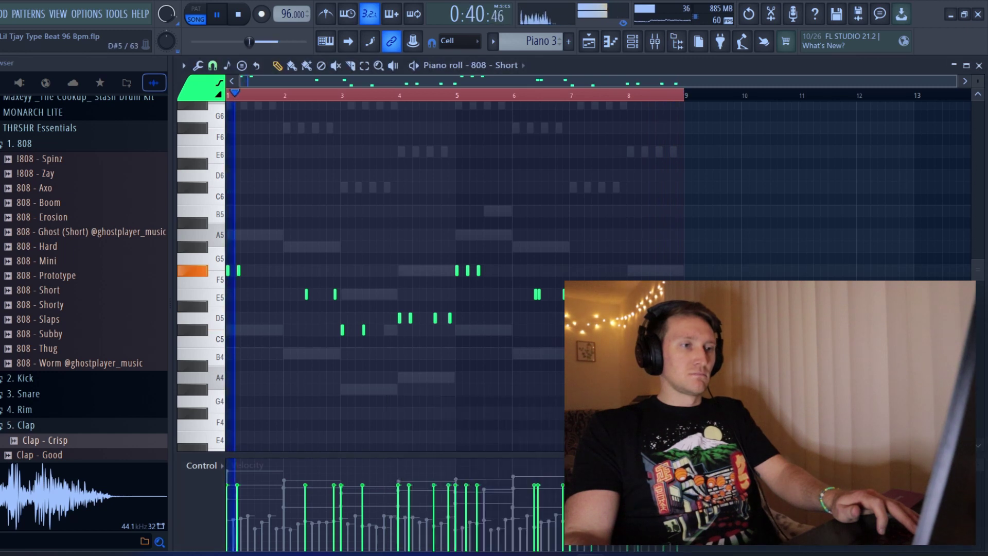
{"action": "scroll", "coordinate": [322, 143], "scroll_direction": "down", "scroll_amount": 2}
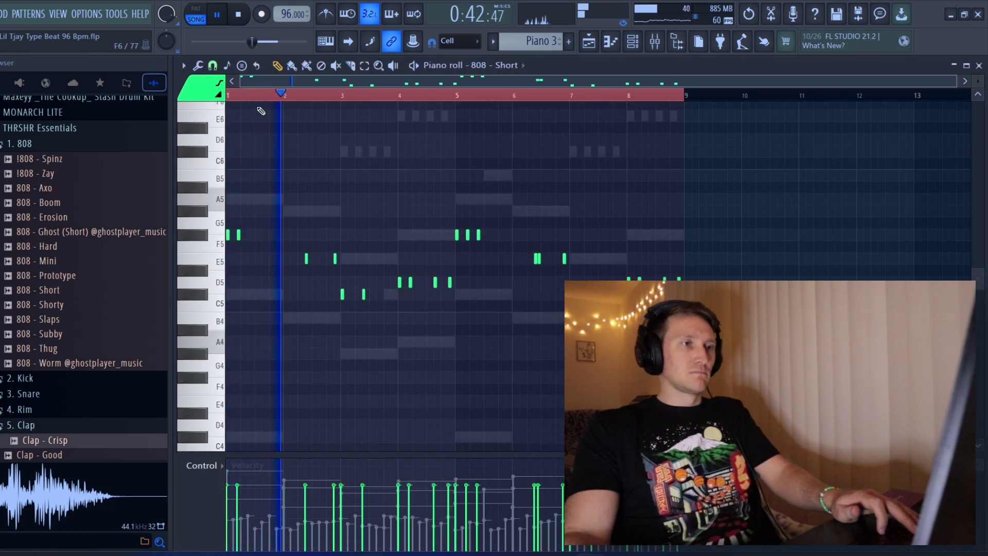
{"action": "scroll", "coordinate": [240, 103], "scroll_direction": "up", "scroll_amount": 2}
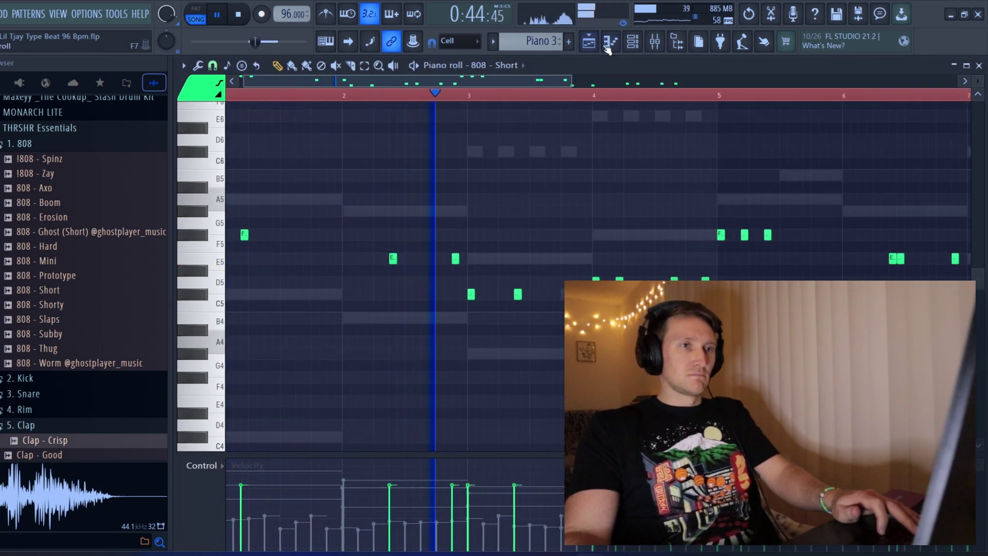
{"action": "key", "text": "F6"}
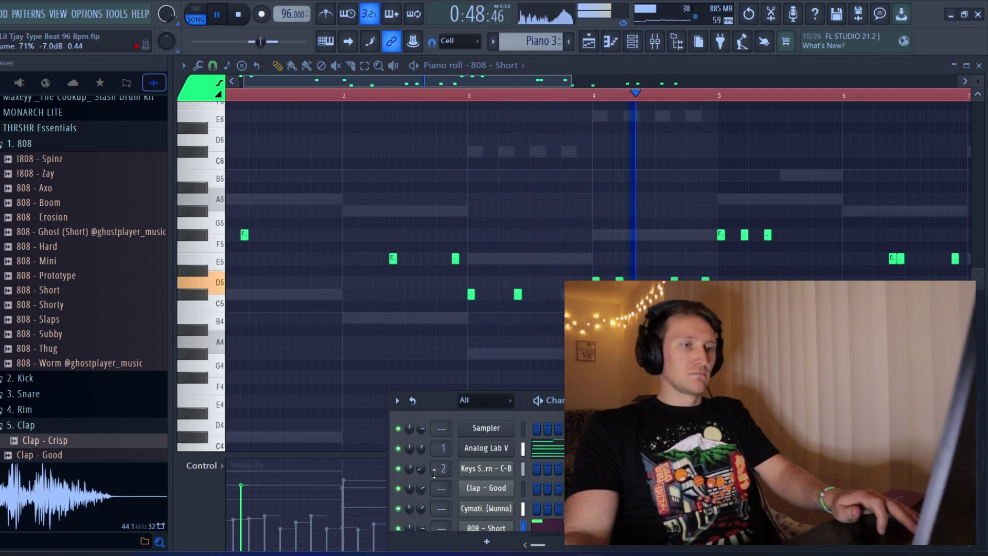
{"action": "key", "text": "F6"}
{"action": "scroll", "coordinate": [517, 98], "scroll_direction": "down", "scroll_amount": 3}
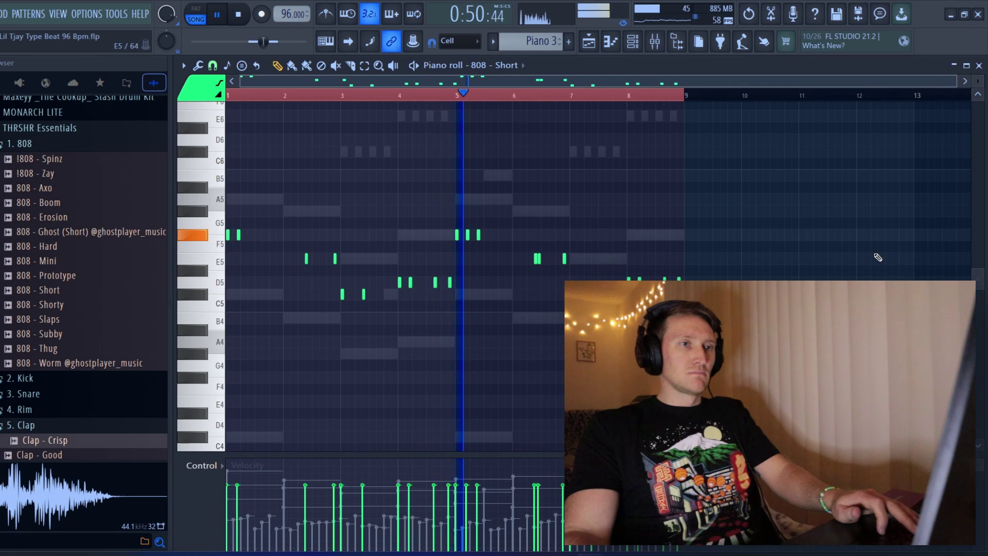
Return to the 808 - Short notes of Piano 3 and raise the last D5 in bars 4 and 8 to E5
{"action": "left_click", "coordinate": [588, 41]}
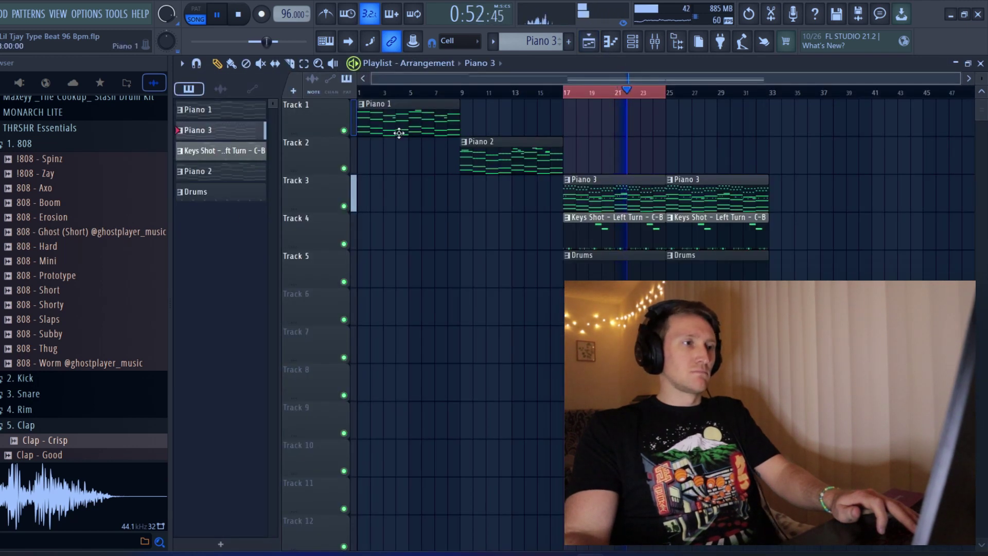
{"action": "scroll", "coordinate": [50, 382], "scroll_direction": "down", "scroll_amount": 8}
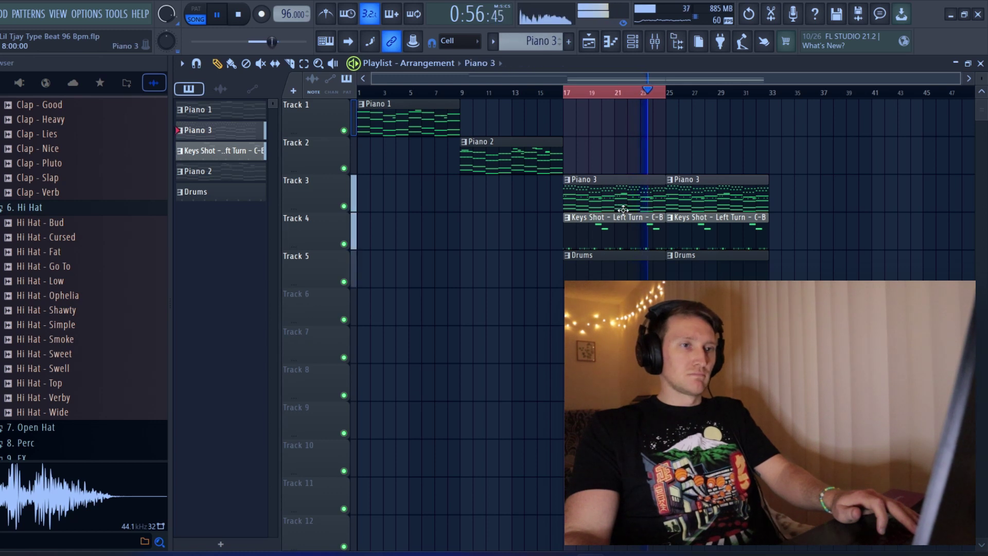
{"action": "left_click", "coordinate": [620, 46]}
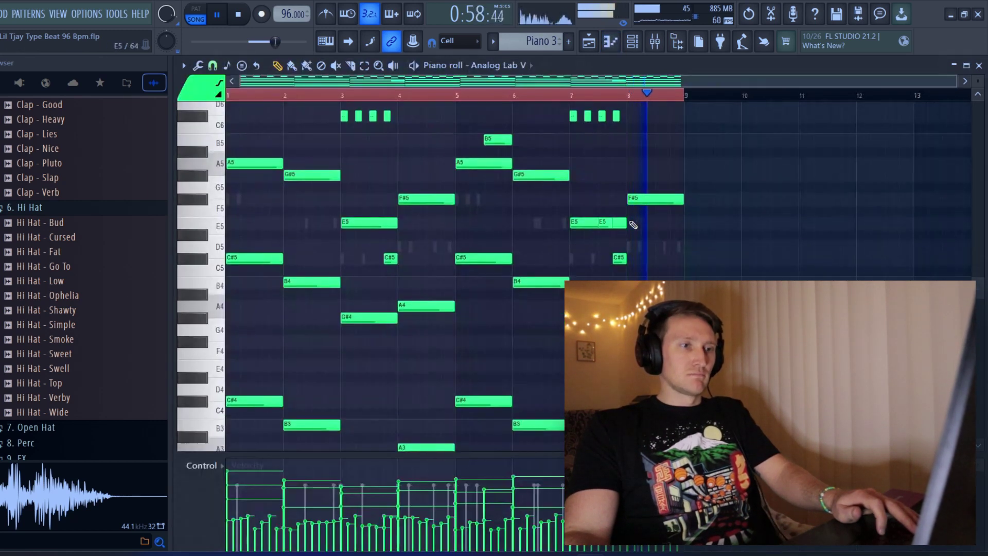
{"action": "key", "text": "Down"}
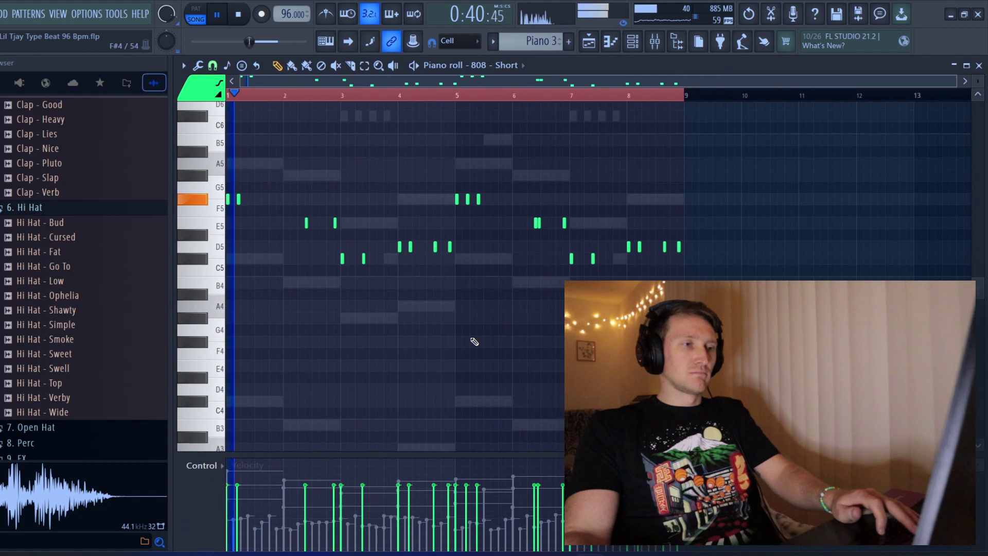
{"action": "scroll", "coordinate": [240, 105], "scroll_direction": "up", "scroll_amount": 3}
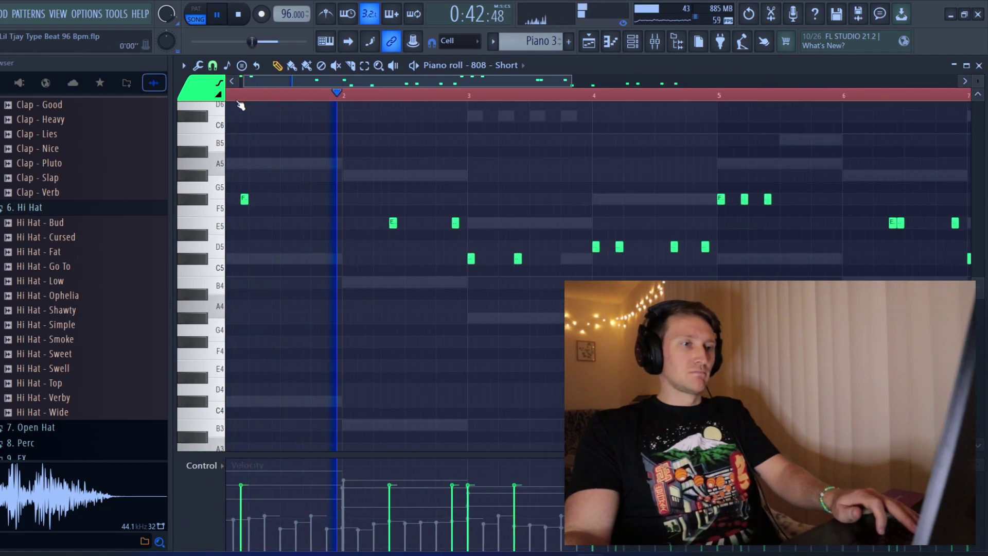
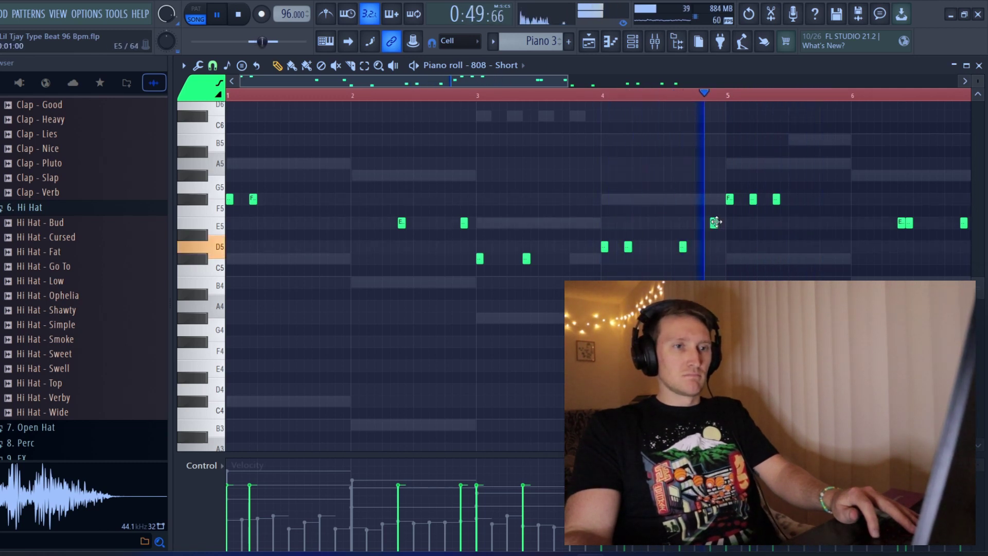
{"action": "scroll", "coordinate": [679, 95], "scroll_direction": "down", "scroll_amount": 3}
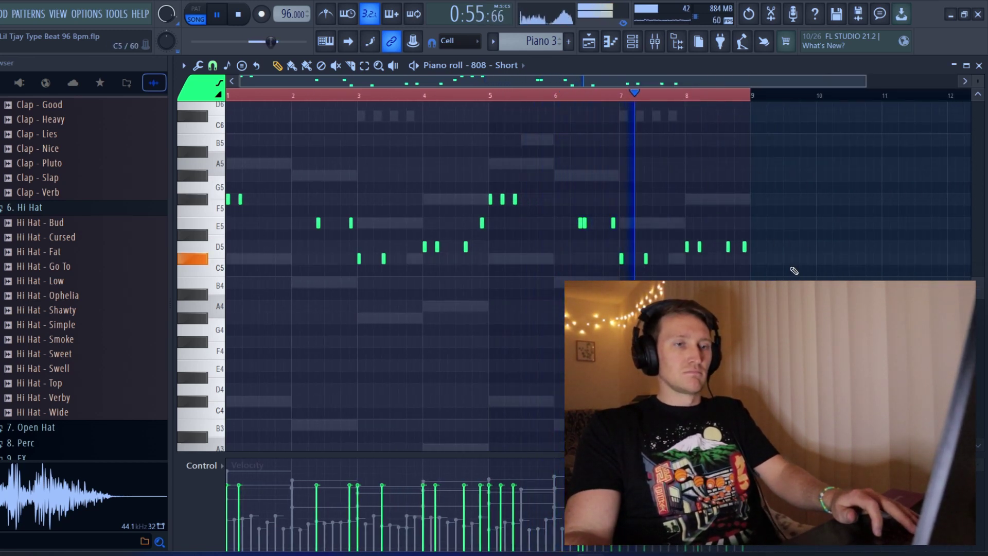
{"action": "scroll", "coordinate": [701, 90], "scroll_direction": "up", "scroll_amount": 3}
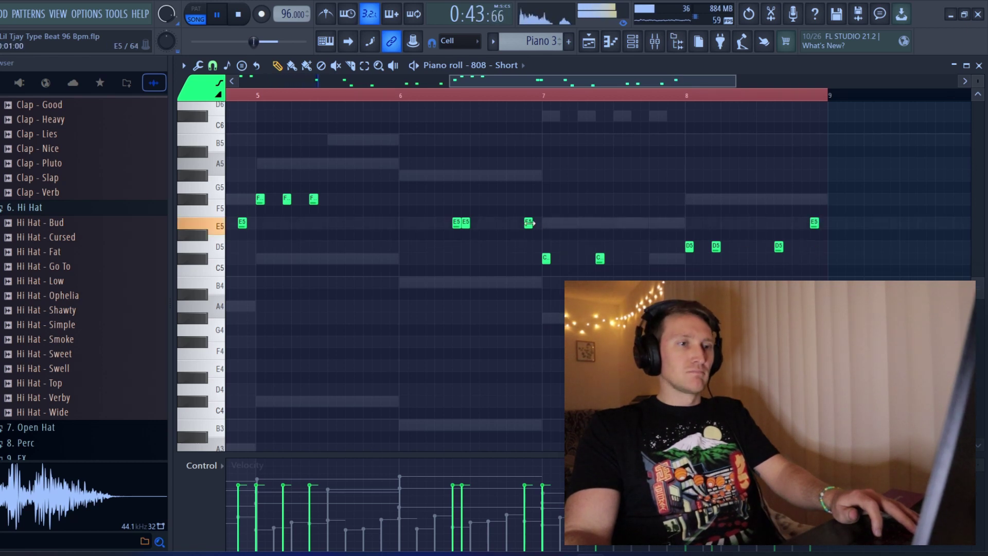
Raise the last E5 in bar 6 of 808 - Short an octave to E6, lower its velocity and play the passage
{"action": "key", "text": "ctrl+Up"}
{"action": "left_click", "coordinate": [516, 207]}
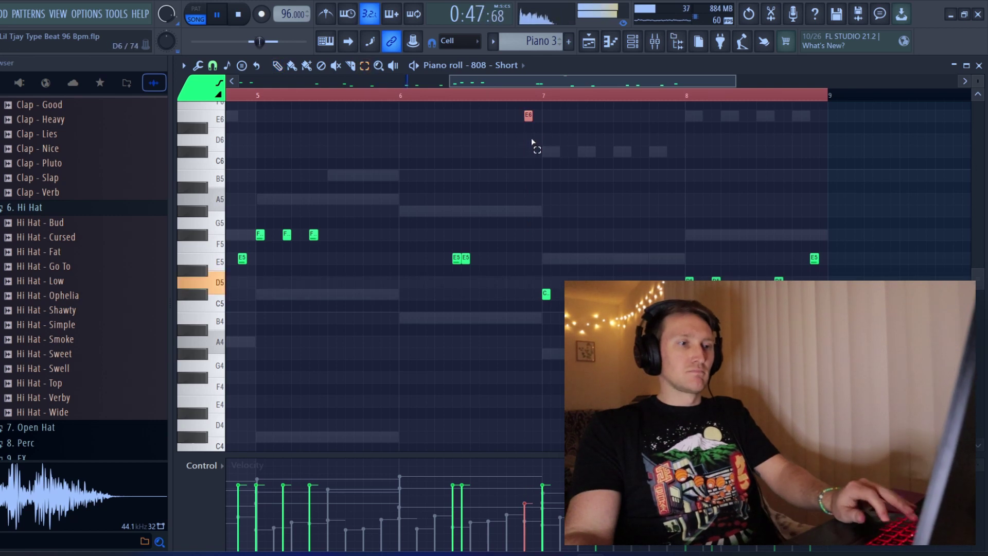
{"action": "scroll", "coordinate": [386, 99], "scroll_direction": "down", "scroll_amount": 3}
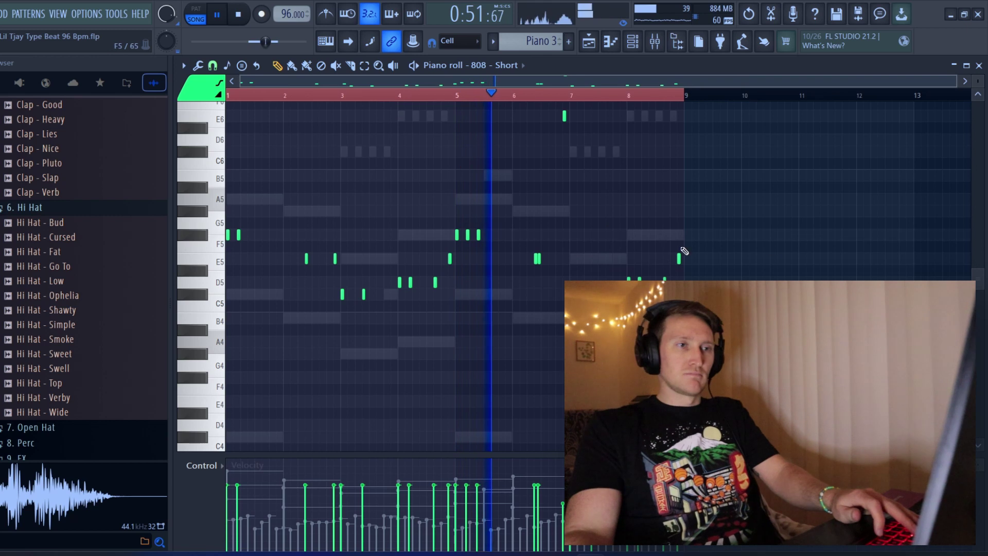
{"action": "scroll", "coordinate": [720, 260], "scroll_direction": "up", "scroll_amount": 2}
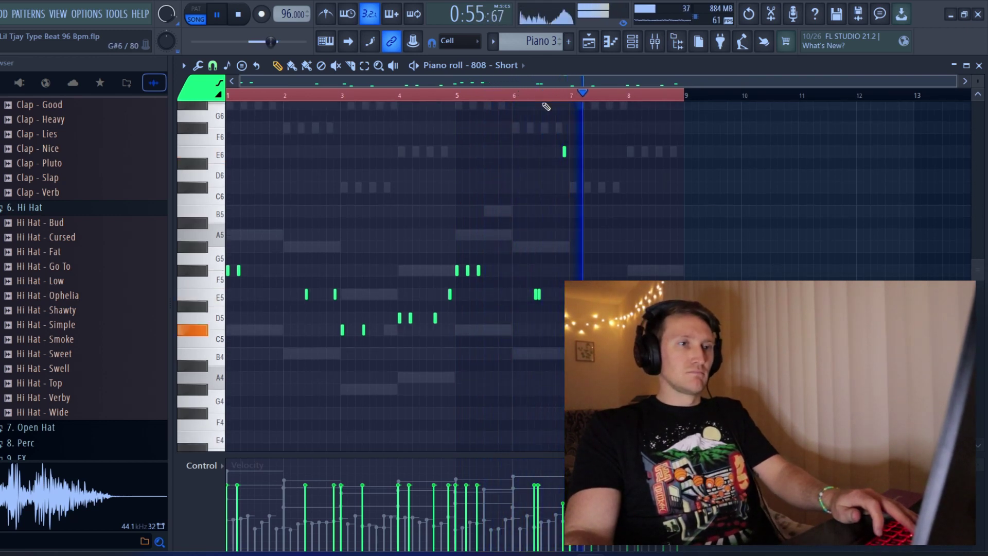
{"action": "scroll", "coordinate": [543, 111], "scroll_direction": "up", "scroll_amount": 4}
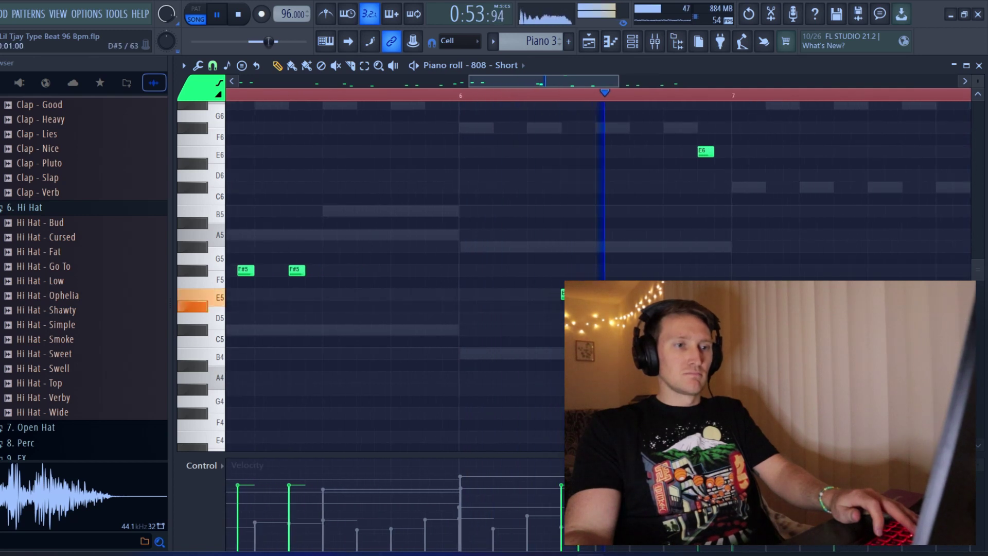
{"action": "key", "text": "space"}
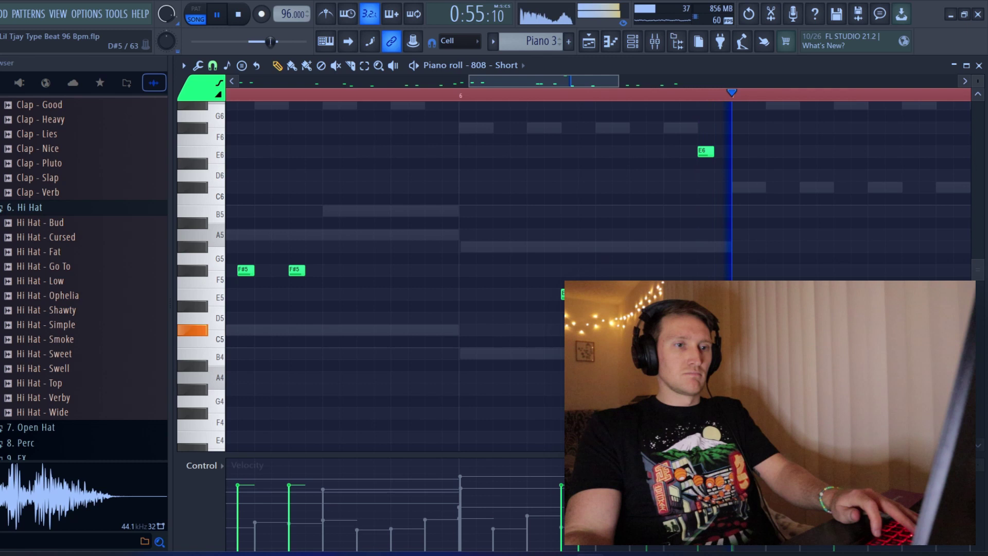
Add the Open Hat - Bounce sample and place a single C5 hit in bar 2, removing the stray E4 note
{"action": "scroll", "coordinate": [657, 154], "scroll_direction": "down", "scroll_amount": 5}
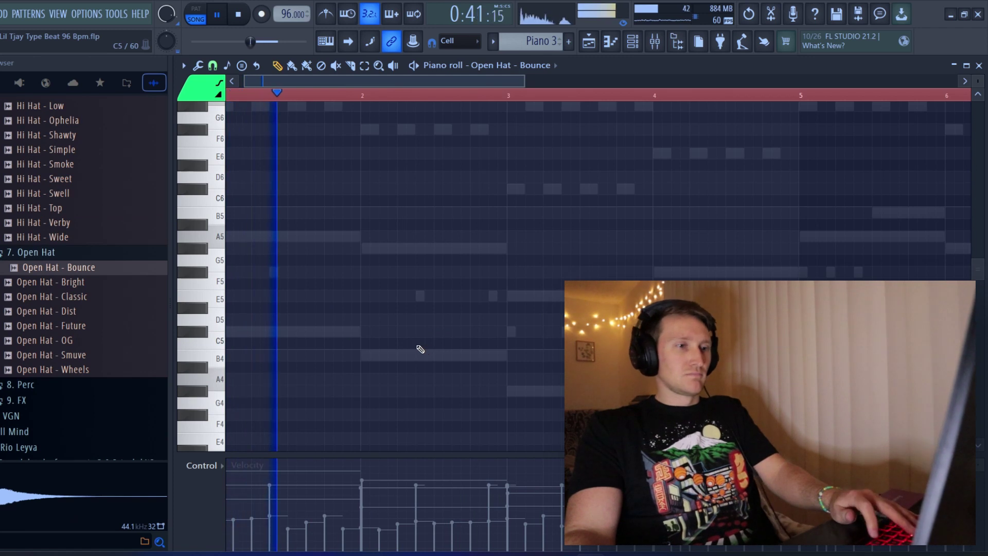
{"action": "left_click", "coordinate": [447, 438]}
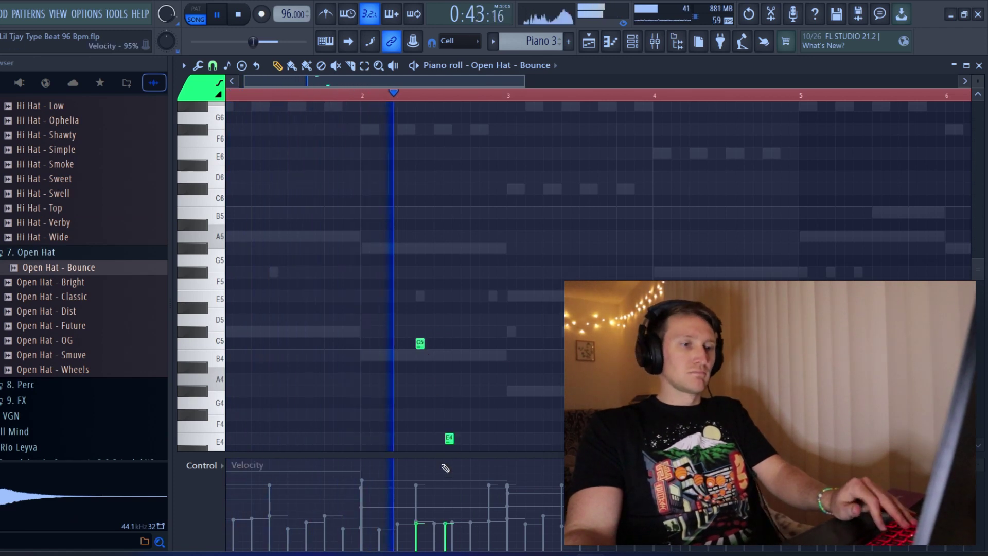
{"action": "right_click", "coordinate": [447, 438]}
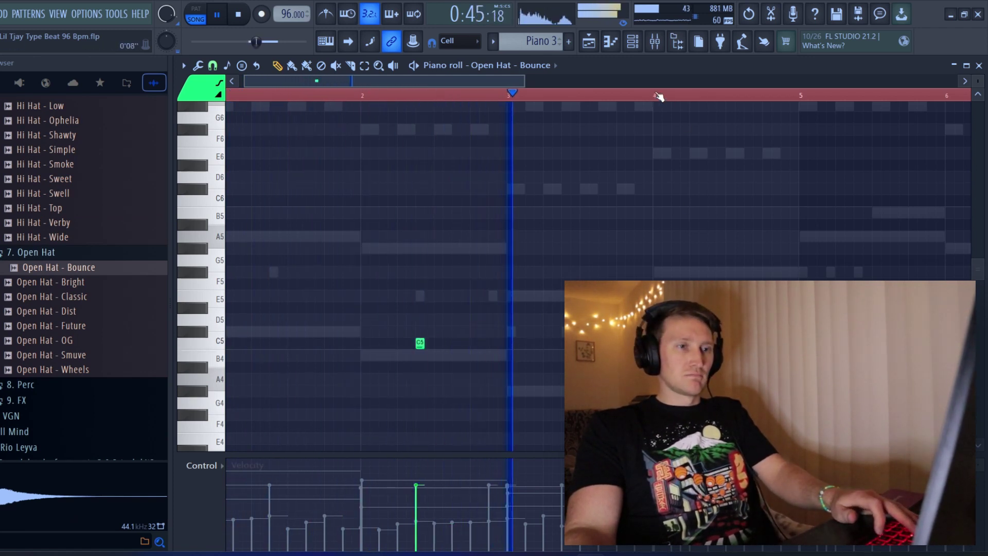
Repeat the Open Hat - Bounce C5 hit in bars 4, 6 and 8
{"action": "scroll", "coordinate": [657, 97], "scroll_direction": "up", "scroll_amount": 2}
{"action": "scroll", "coordinate": [669, 99], "scroll_direction": "down", "scroll_amount": 1}
{"action": "scroll", "coordinate": [679, 101], "scroll_direction": "up", "scroll_amount": 2}
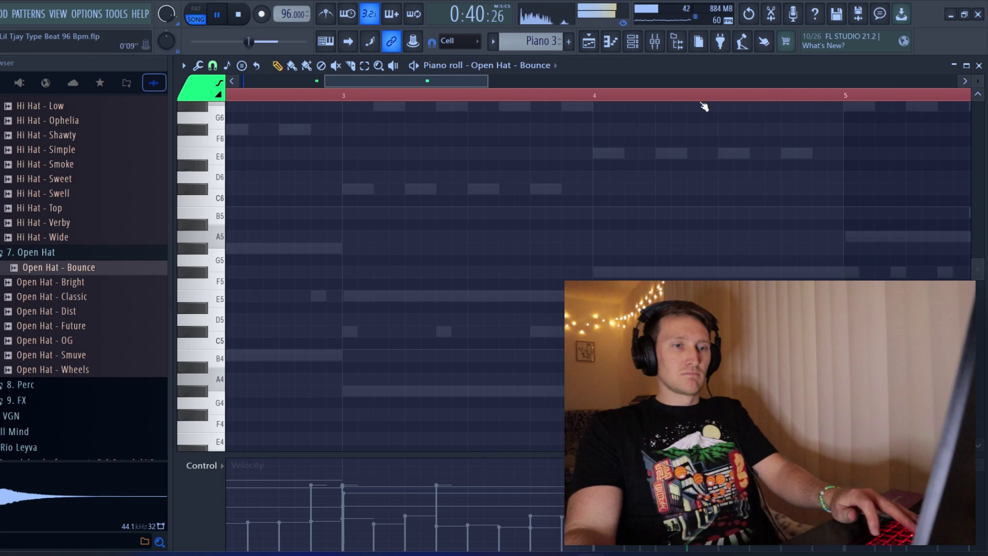
{"action": "scroll", "coordinate": [702, 104], "scroll_direction": "down", "scroll_amount": 2}
{"action": "scroll", "coordinate": [685, 104], "scroll_direction": "down", "scroll_amount": 1}
{"action": "scroll", "coordinate": [672, 255], "scroll_direction": "down", "scroll_amount": 3}
{"action": "left_click_drag", "start_coordinate": [672, 255], "coordinate": [235, 203]}
{"action": "left_click_drag", "start_coordinate": [339, 201], "coordinate": [663, 204]}
{"action": "key", "text": "ctrl+d"}
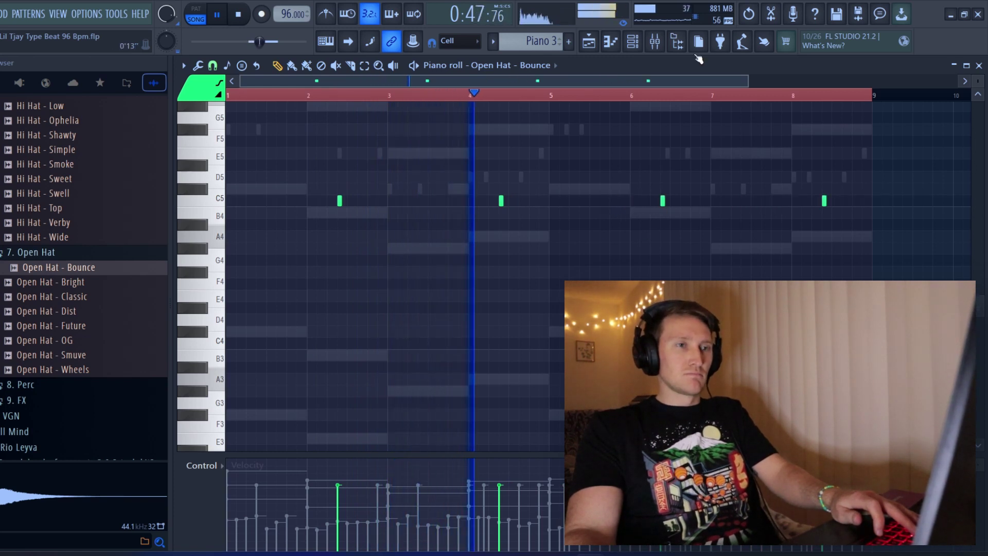
Add Open Hat - Bright with a C5 hit near the end of bar 4 and copy it to the end of bar 8
{"action": "left_click", "coordinate": [644, 38]}
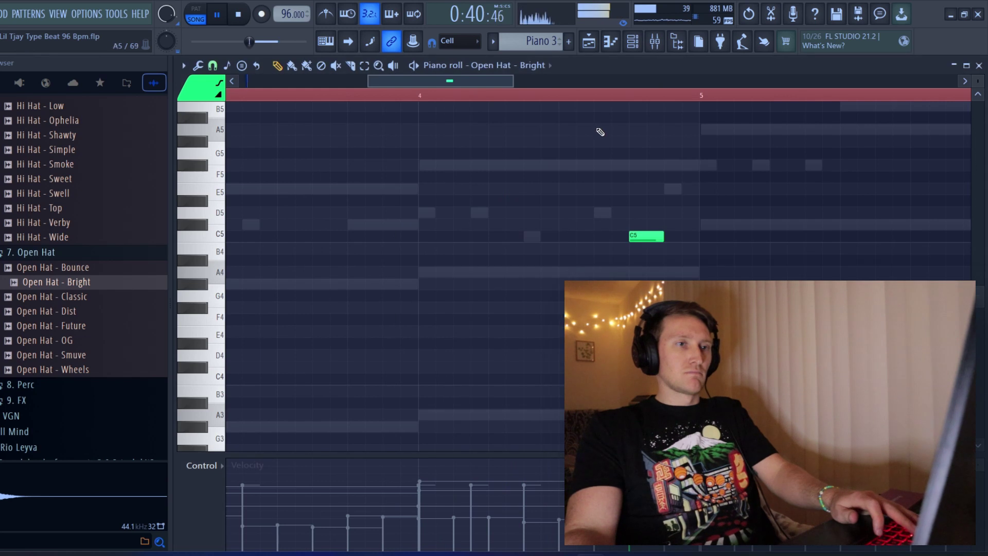
{"action": "scroll", "coordinate": [554, 98], "scroll_direction": "down", "scroll_amount": 5}
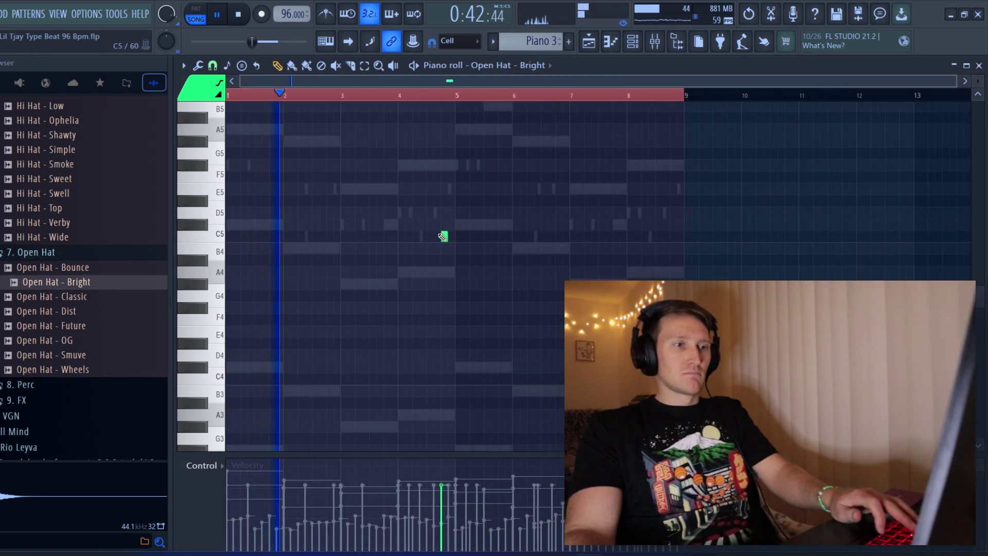
{"action": "left_click_drag", "start_coordinate": [441, 237], "coordinate": [671, 236]}
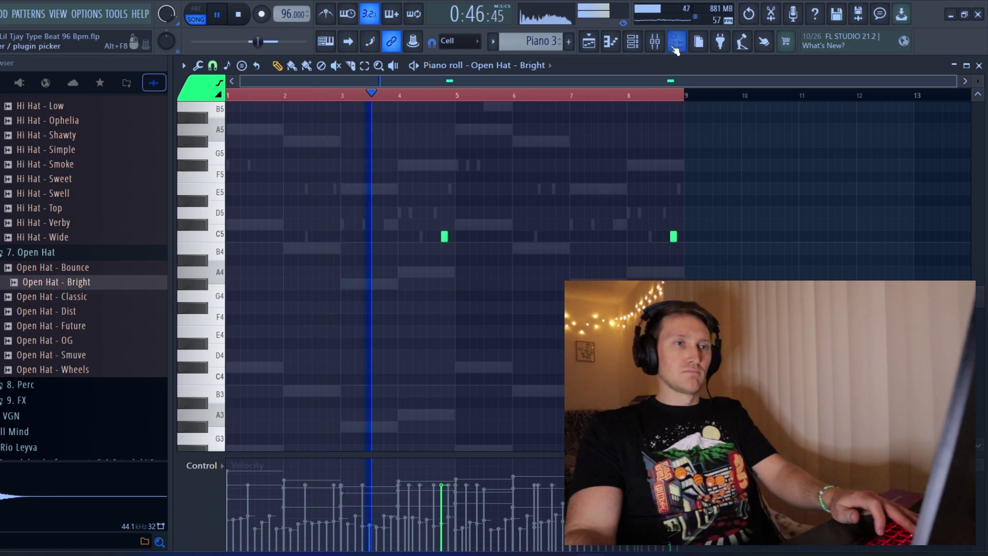
Set the Open Hat - Bright volume to 41%, enable a volume envelope on Open Hat - Bounce and reopen its notes
{"action": "left_click", "coordinate": [634, 43]}
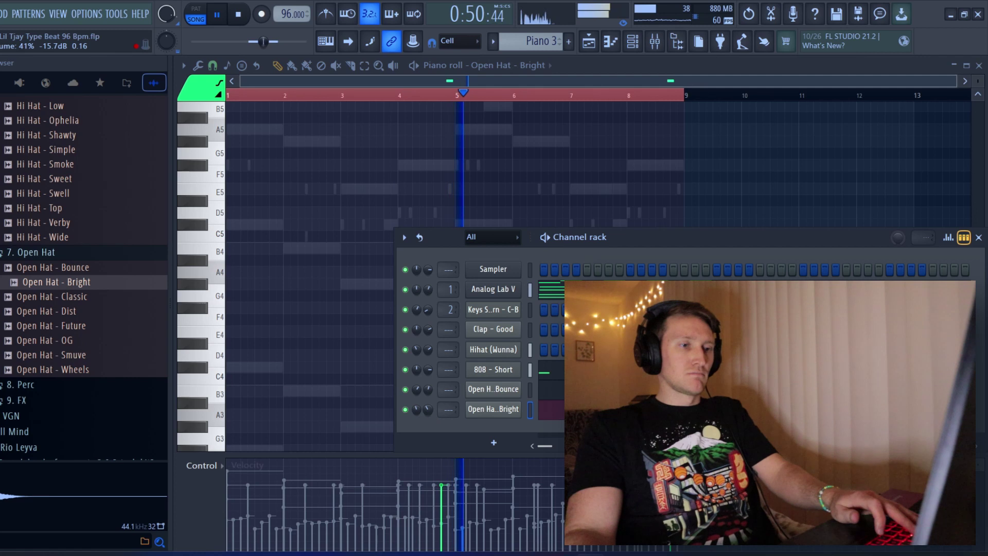
{"action": "left_click", "coordinate": [517, 391]}
{"action": "left_click", "coordinate": [346, 257]}
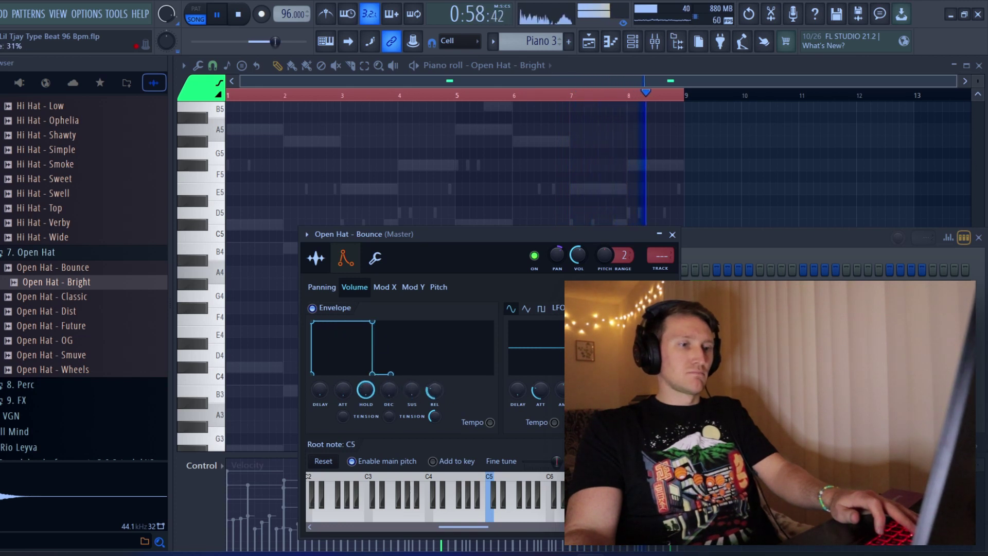
{"action": "right_click", "coordinate": [576, 201]}
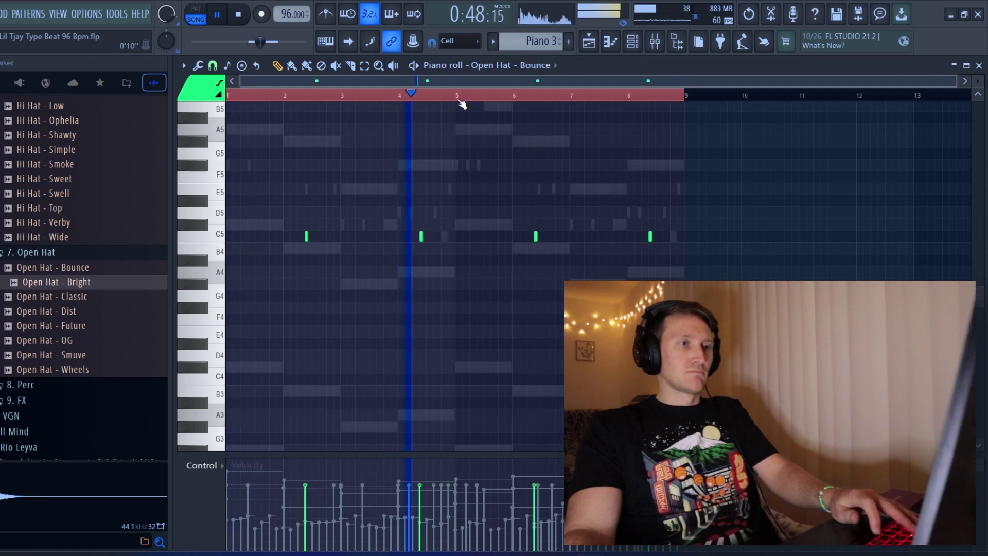
Apply legato to the Open Hat - Bounce notes so each one extends to the next hit
{"action": "scroll", "coordinate": [455, 98], "scroll_direction": "up", "scroll_amount": 3}
{"action": "scroll", "coordinate": [455, 97], "scroll_direction": "down", "scroll_amount": 3}
{"action": "key", "text": "ctrl+l"}
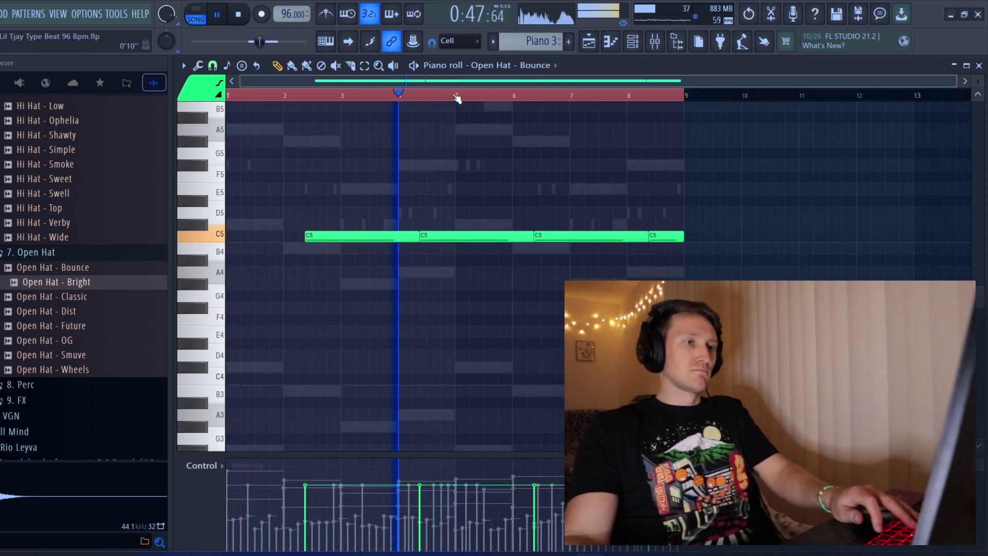
Cut the bar 4 Open Hat - Bounce note short and place a brief second C5 hit directly after it
{"action": "scroll", "coordinate": [449, 98], "scroll_direction": "up", "scroll_amount": 4}
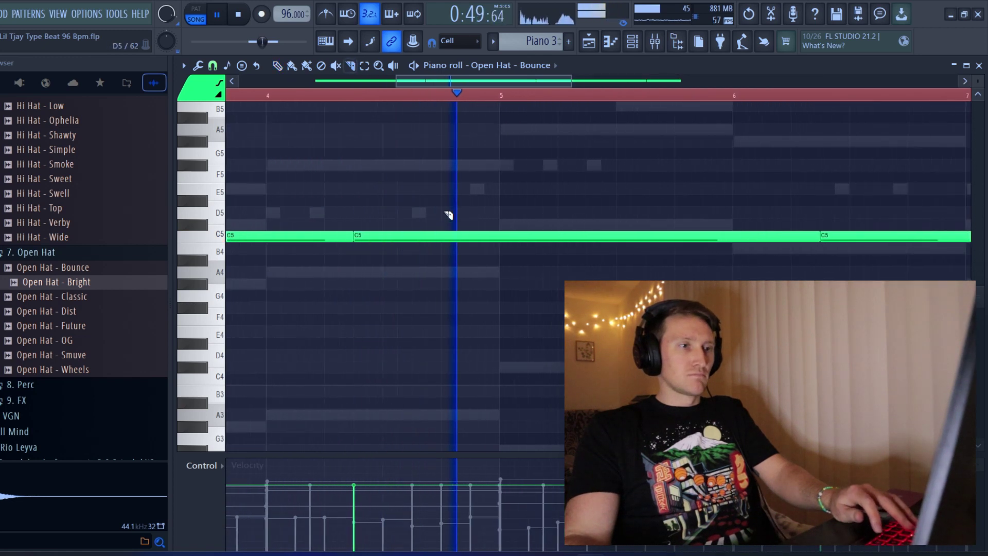
{"action": "left_click", "coordinate": [412, 236]}
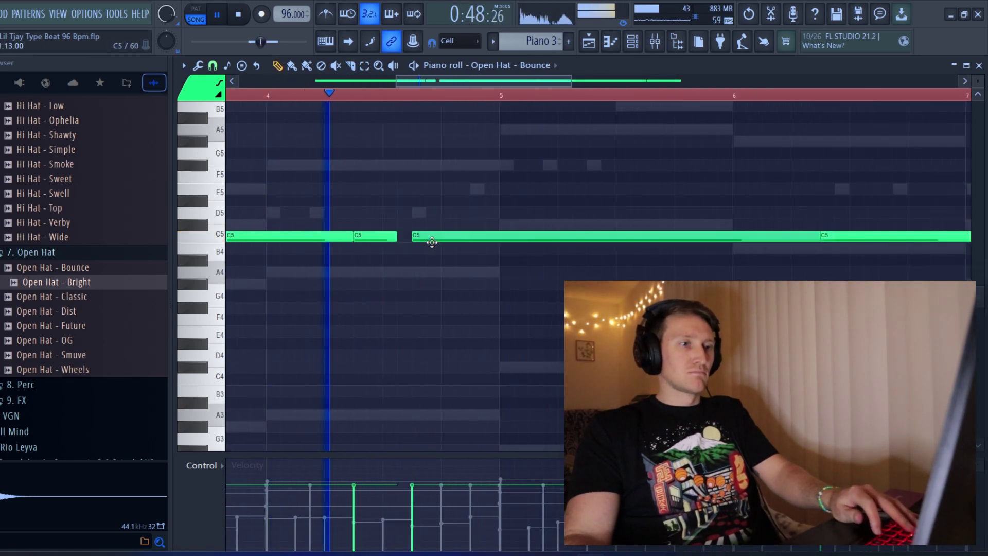
{"action": "key", "text": "space"}
{"action": "right_click", "coordinate": [459, 238]}
{"action": "key", "text": "space"}
{"action": "left_click_drag", "start_coordinate": [412, 235], "coordinate": [427, 236]}
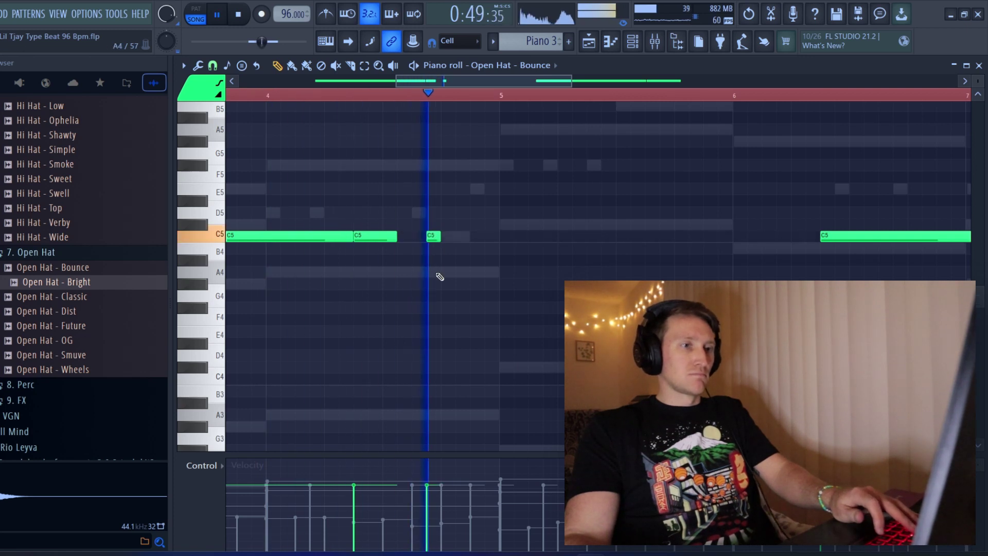
{"action": "left_click_drag", "start_coordinate": [433, 237], "coordinate": [403, 237]}
{"action": "key", "text": "space"}
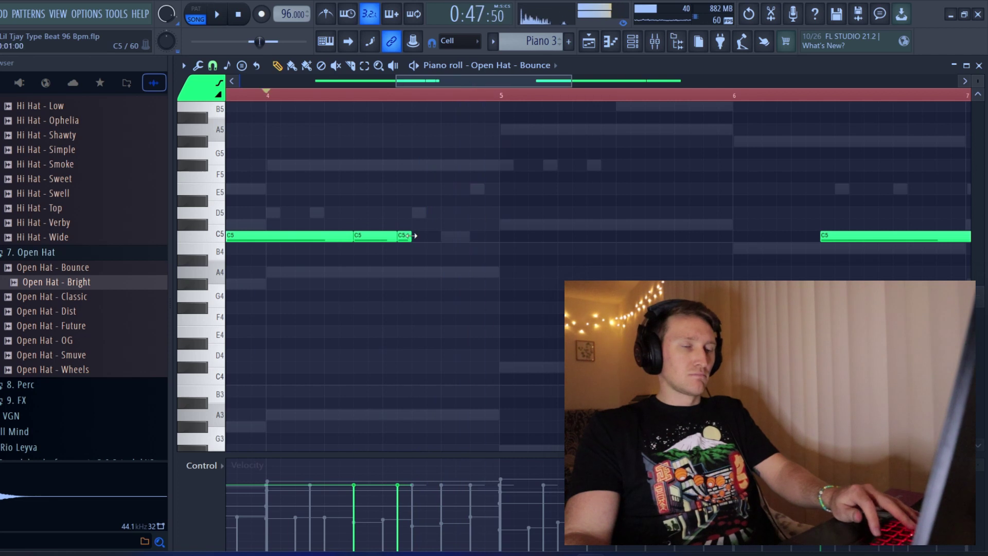
Shorten the bar 2 Open Hat - Bounce note so it ends at the start of bar 3
{"action": "key", "text": "space"}
{"action": "scroll", "coordinate": [397, 97], "scroll_direction": "down", "scroll_amount": 5}
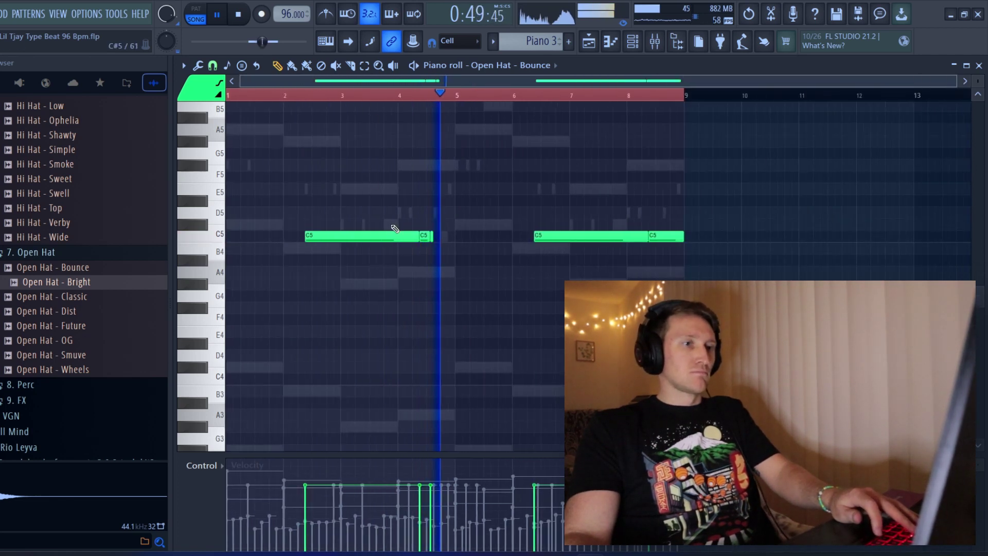
{"action": "left_click_drag", "start_coordinate": [419, 236], "coordinate": [340, 241]}
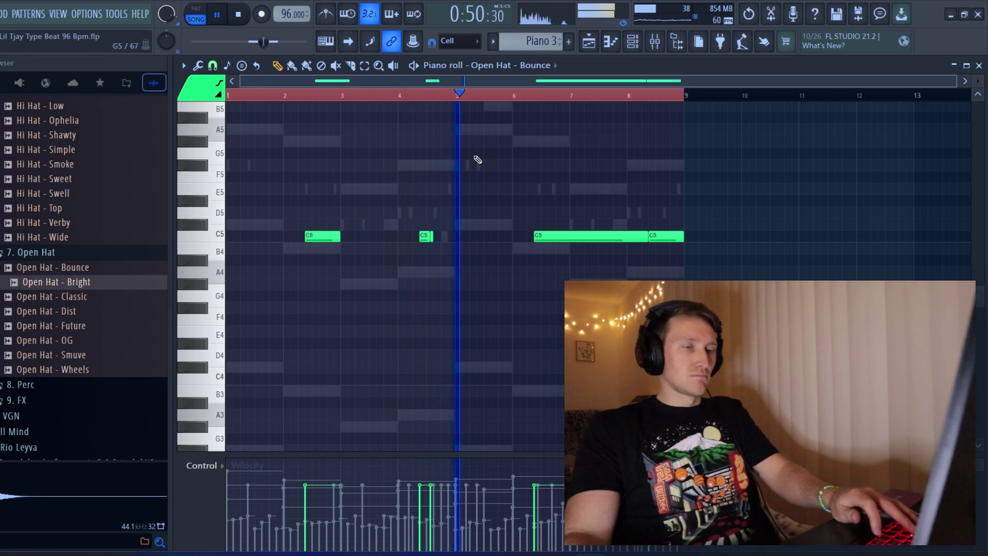
Replace the Open Hat - Bounce notes in bars 6 and 8 with a copy of the bar 2 and 4 pattern
{"action": "right_click", "coordinate": [535, 236]}
{"action": "right_click", "coordinate": [666, 236]}
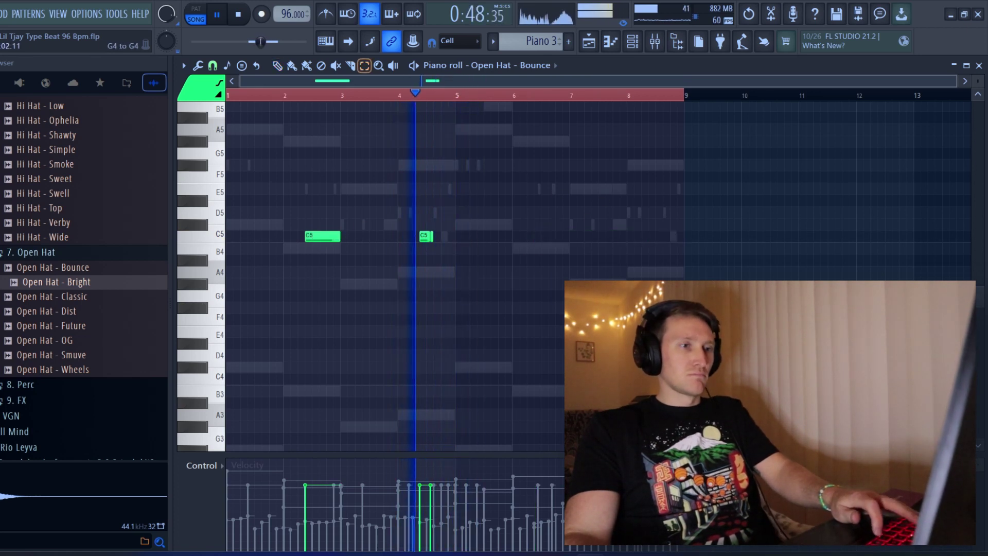
{"action": "key", "text": "ctrl+a"}
{"action": "key", "text": "ctrl+b"}
{"action": "mouse_move", "coordinate": [534, 236]}
{"action": "left_mouse_down"}
{"action": "mouse_move", "coordinate": [601, 237]}
{"action": "mouse_move", "coordinate": [551, 239]}
{"action": "left_mouse_up"}
{"action": "left_click", "coordinate": [666, 115]}
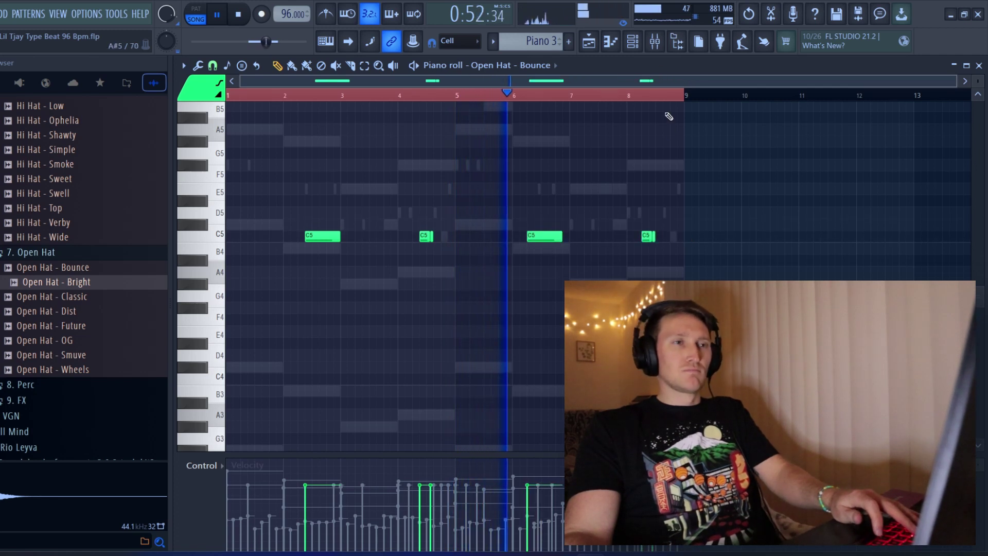
Return to Open Hat - Bright, shorten its bar 3 note and add C5 hits in bars 5 and 6
{"action": "key", "text": "F6"}
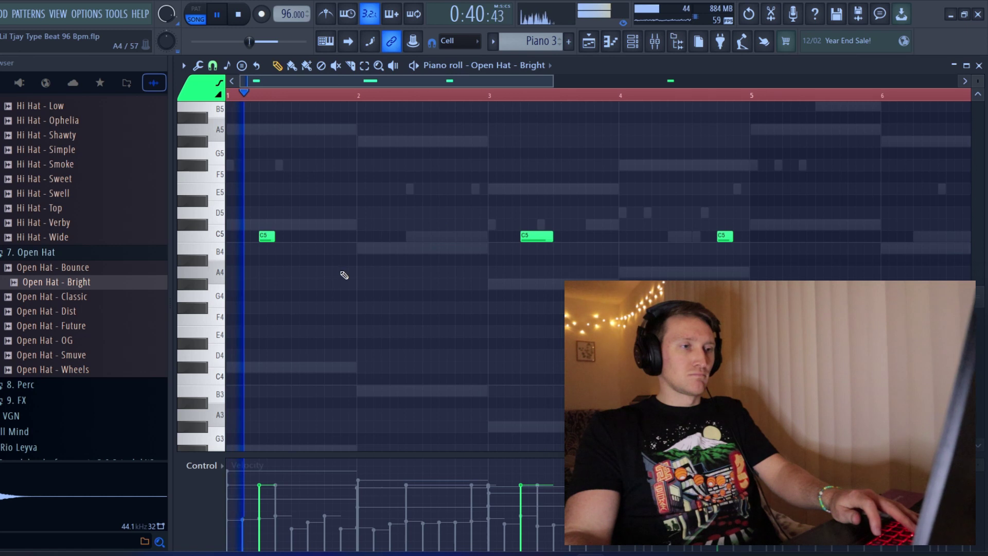
{"action": "left_click_drag", "start_coordinate": [553, 236], "coordinate": [537, 236]}
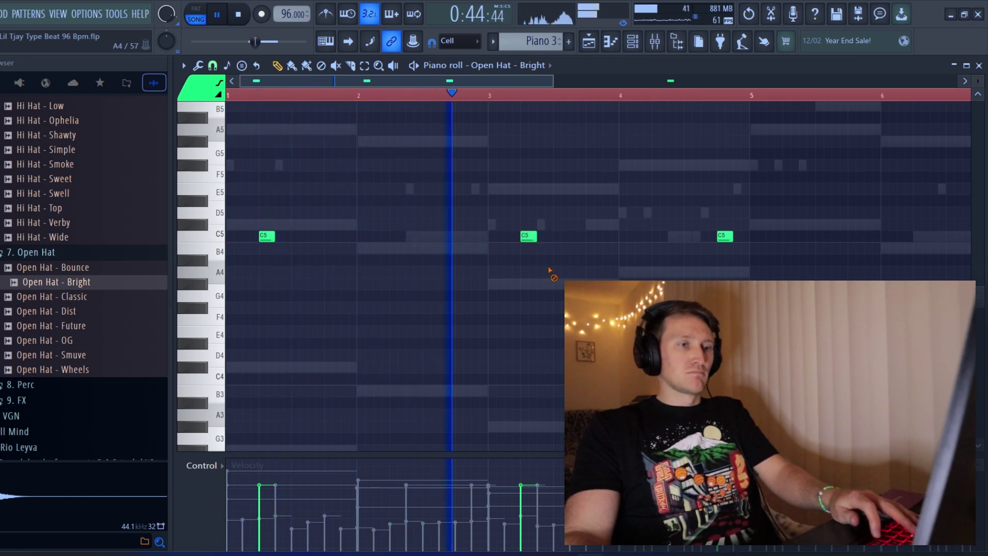
{"action": "scroll", "coordinate": [561, 99], "scroll_direction": "down", "scroll_amount": 3}
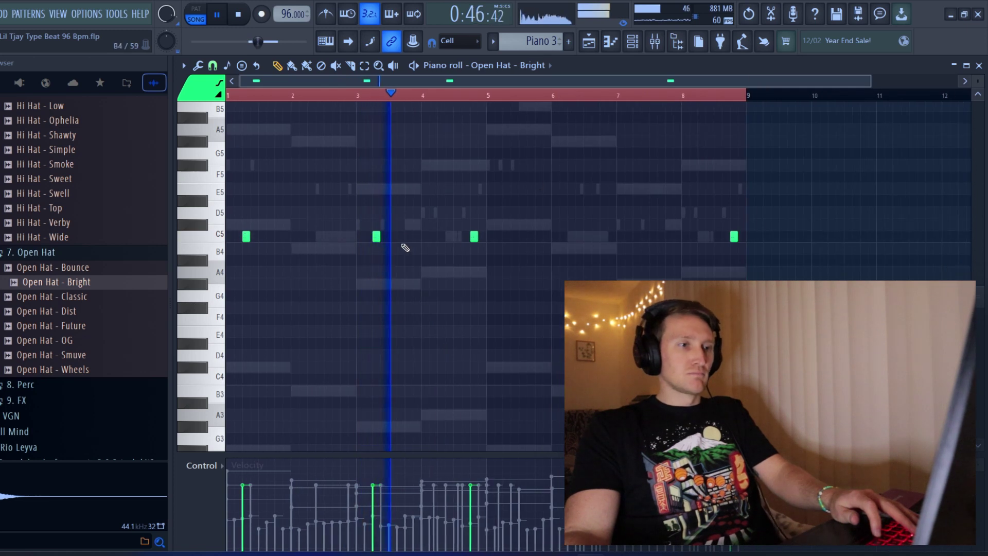
{"action": "left_click_drag", "start_coordinate": [449, 236], "coordinate": [509, 237]}
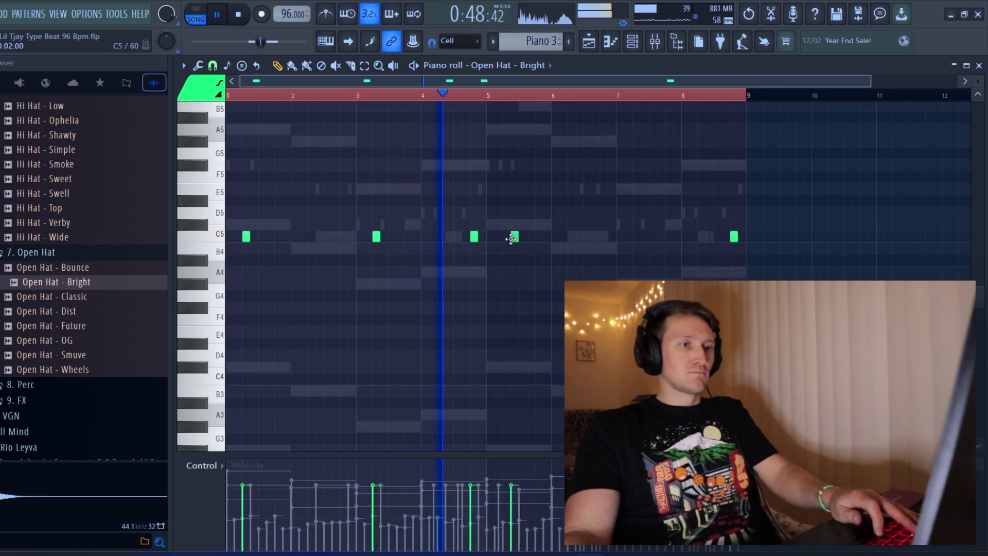
{"action": "mouse_move", "coordinate": [587, 237]}
{"action": "left_mouse_down"}
{"action": "mouse_move", "coordinate": [569, 238]}
{"action": "mouse_move", "coordinate": [635, 237]}
{"action": "mouse_move", "coordinate": [577, 237]}
{"action": "mouse_move", "coordinate": [587, 237]}
{"action": "left_mouse_up"}
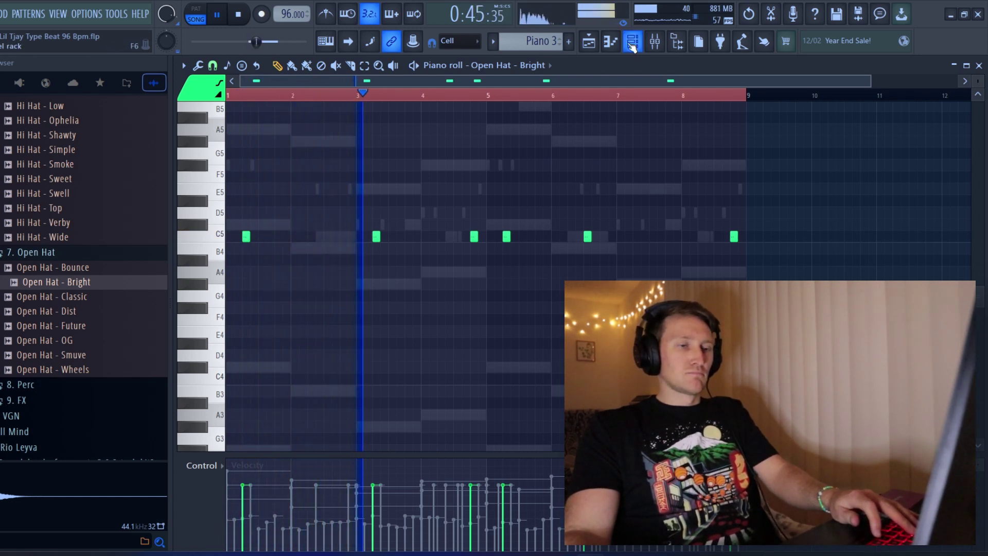
Delete the Open Hat - Bright hits in bars 3 and 6
{"action": "left_click", "coordinate": [633, 41]}
{"action": "key", "text": "F6"}
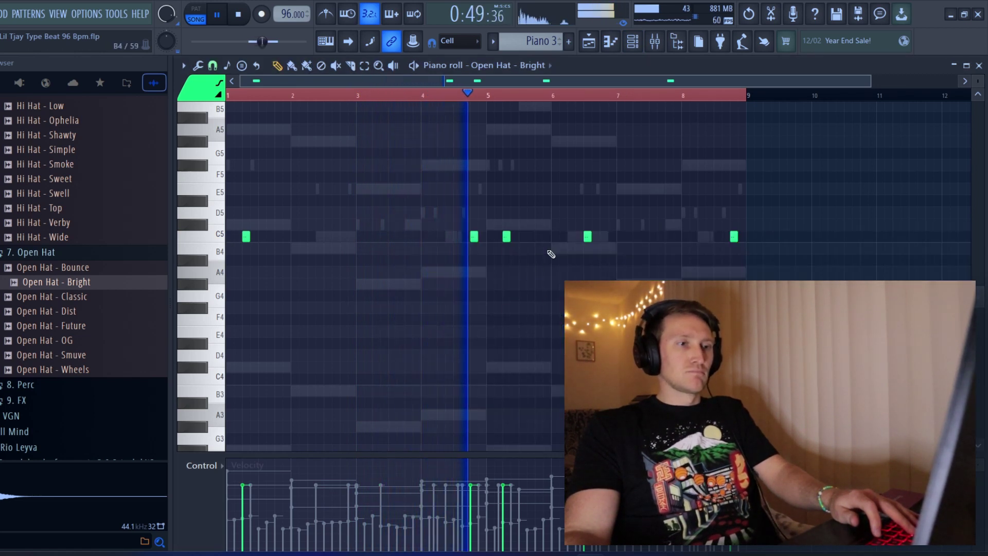
{"action": "right_click", "coordinate": [588, 236]}
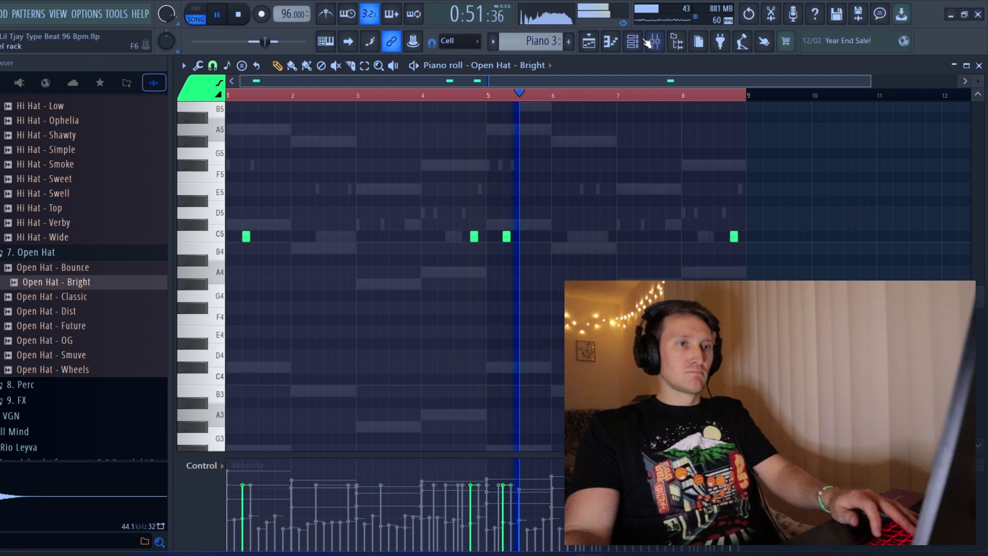
Add Perc - Shaker High to the Drums pattern with two C5 hits late in bar 3, and copy the pair to bar 7
{"action": "left_click", "coordinate": [633, 41]}
{"action": "scroll", "coordinate": [418, 410], "scroll_direction": "down", "scroll_amount": 4}
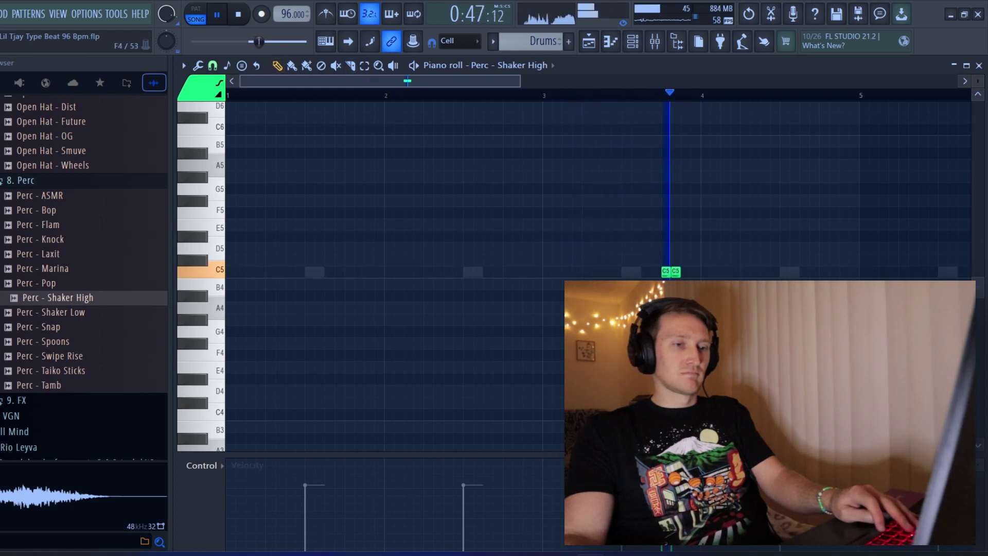
{"action": "scroll", "coordinate": [621, 112], "scroll_direction": "down", "scroll_amount": 5, "text": "ctrl"}
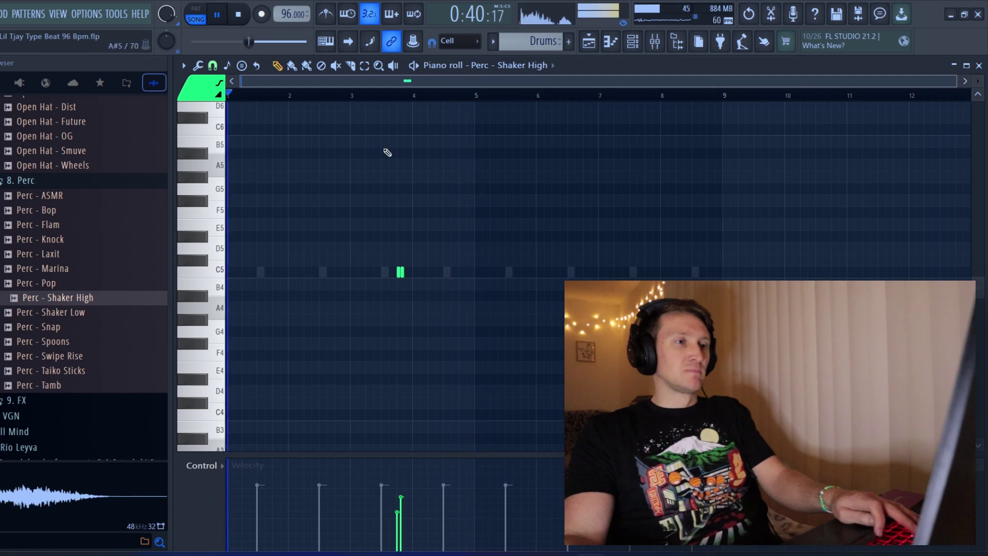
{"action": "key", "text": "ctrl+a"}
{"action": "left_click_drag", "start_coordinate": [400, 272], "coordinate": [646, 276], "text": "shift"}
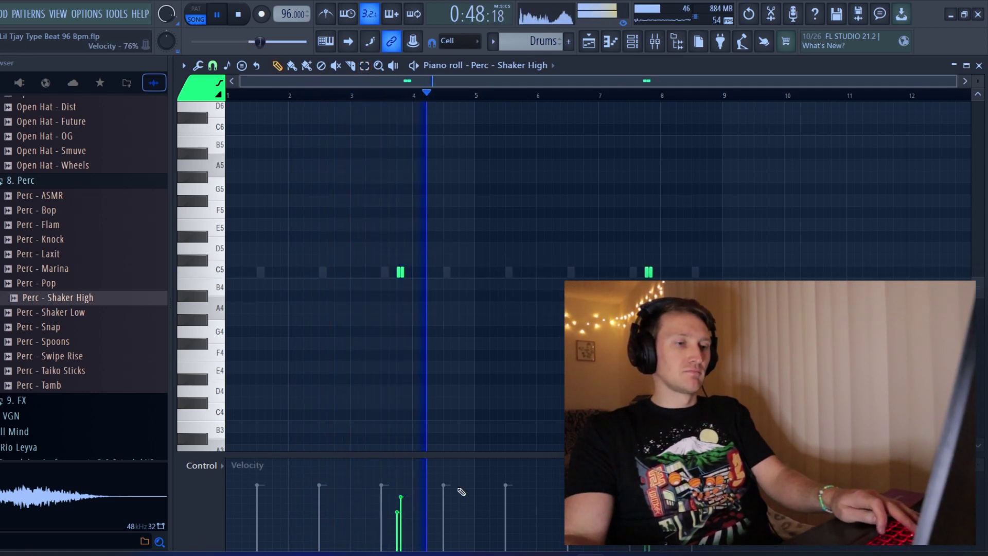
{"action": "left_click", "coordinate": [401, 514]}
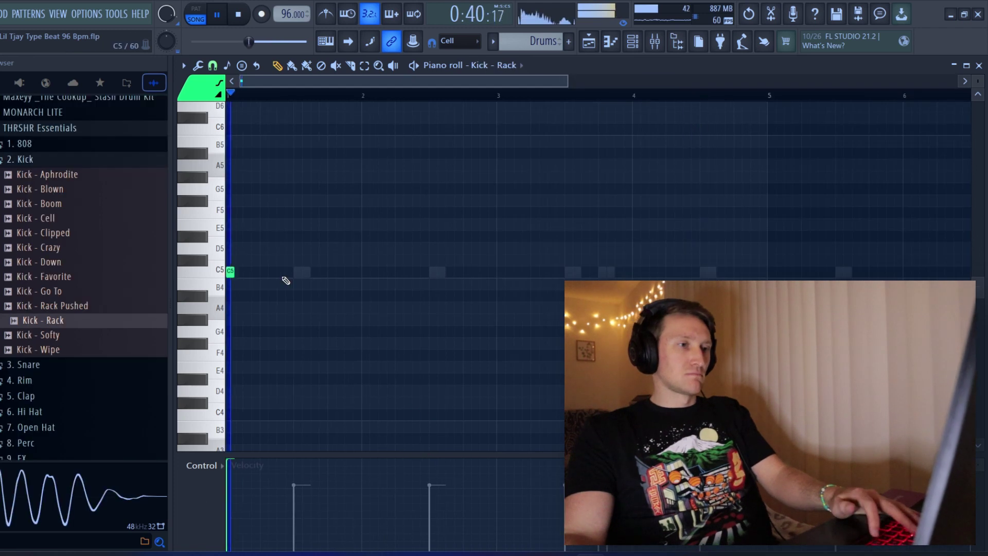
Place short Kick - Rack C5 hits in the Drums pattern, two each in bars 1, 3, 5 and 7 and one each in bars 4 and 8
{"action": "key", "text": "ctrl+l"}
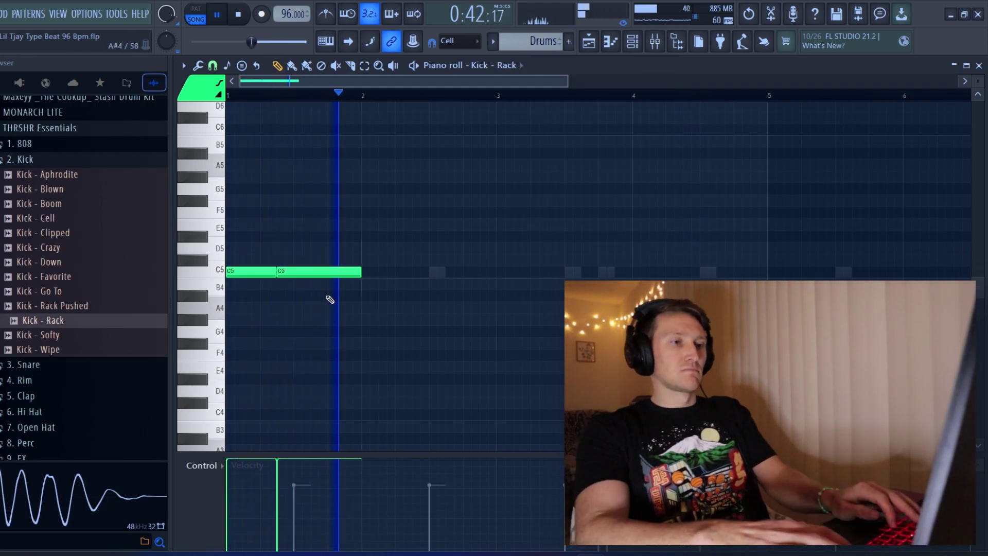
{"action": "key", "text": "ctrl+z"}
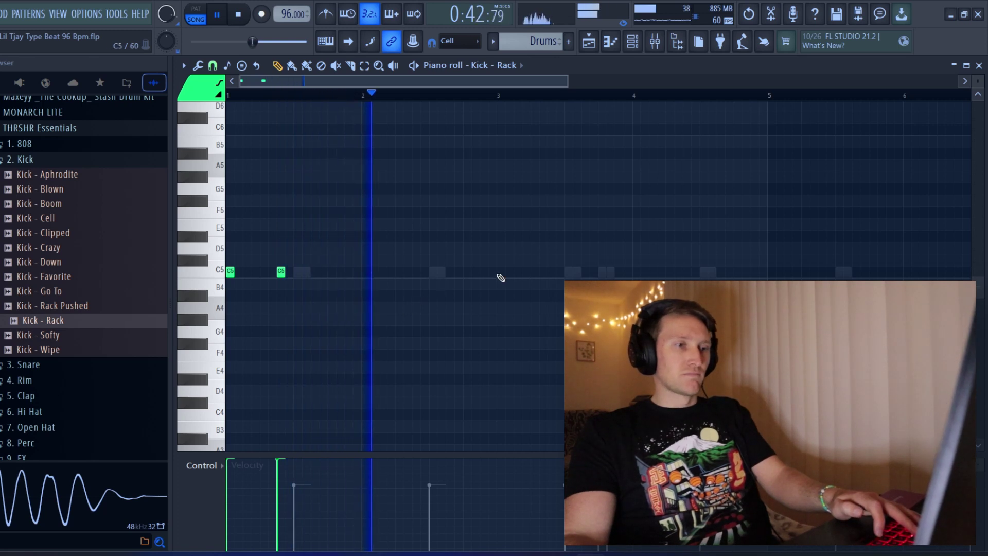
{"action": "left_click", "coordinate": [501, 272]}
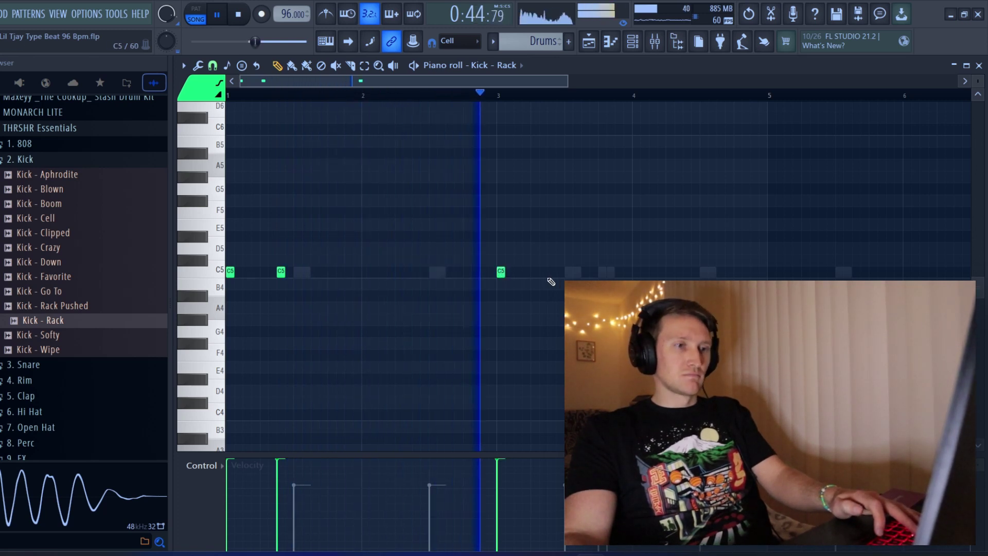
{"action": "left_click", "coordinate": [552, 272]}
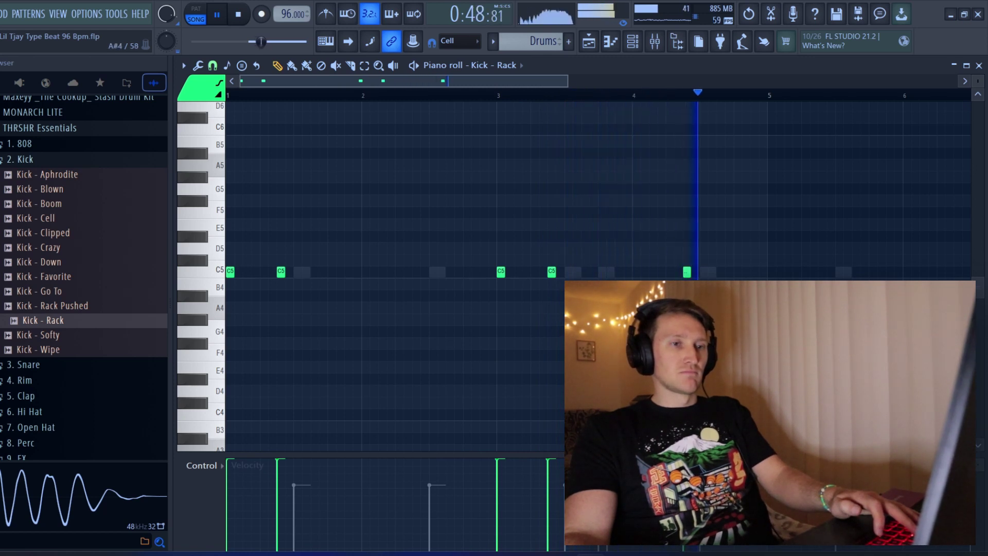
{"action": "key", "text": "ctrl+a"}
{"action": "left_click", "coordinate": [805, 272]}
{"action": "left_click", "coordinate": [856, 271]}
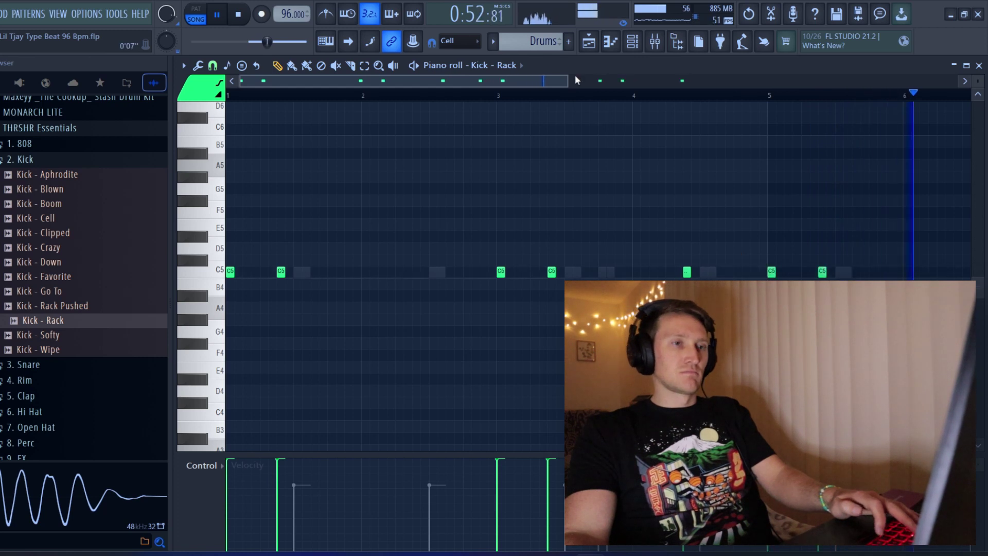
{"action": "scroll", "coordinate": [509, 95], "scroll_direction": "down", "scroll_amount": 3}
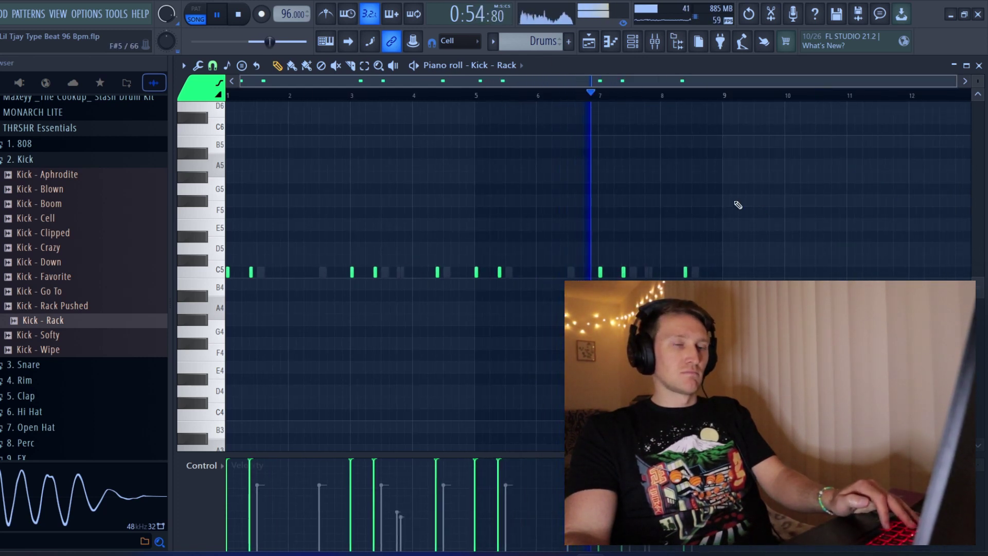
Repeat the REESE Peanut bass line (F#5, E5, C#5, D5) from bars 1 to 4 in bars 5 to 8 of Piano 3
{"action": "left_click", "coordinate": [639, 43]}
{"action": "left_click_drag", "start_coordinate": [428, 457], "coordinate": [429, 463]}
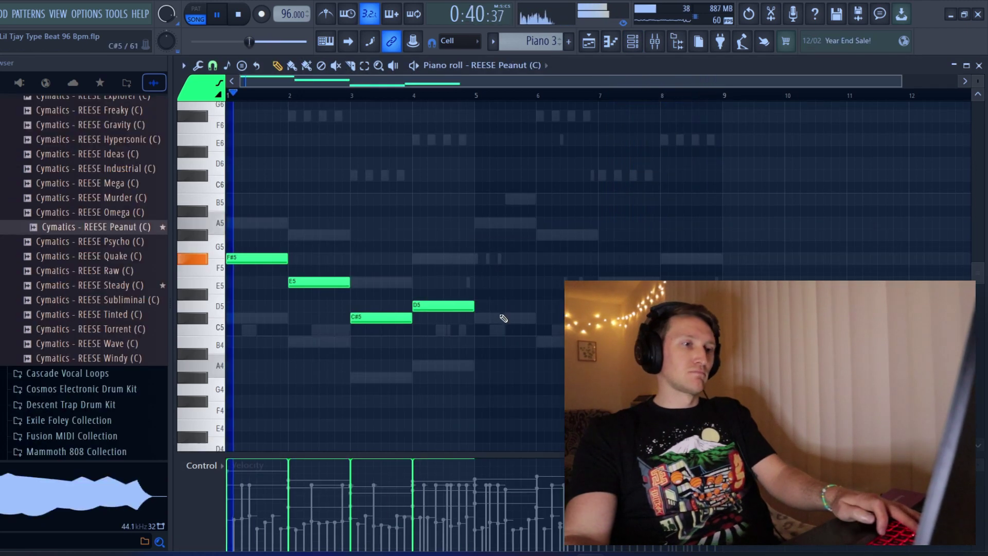
{"action": "key", "text": "ctrl+a"}
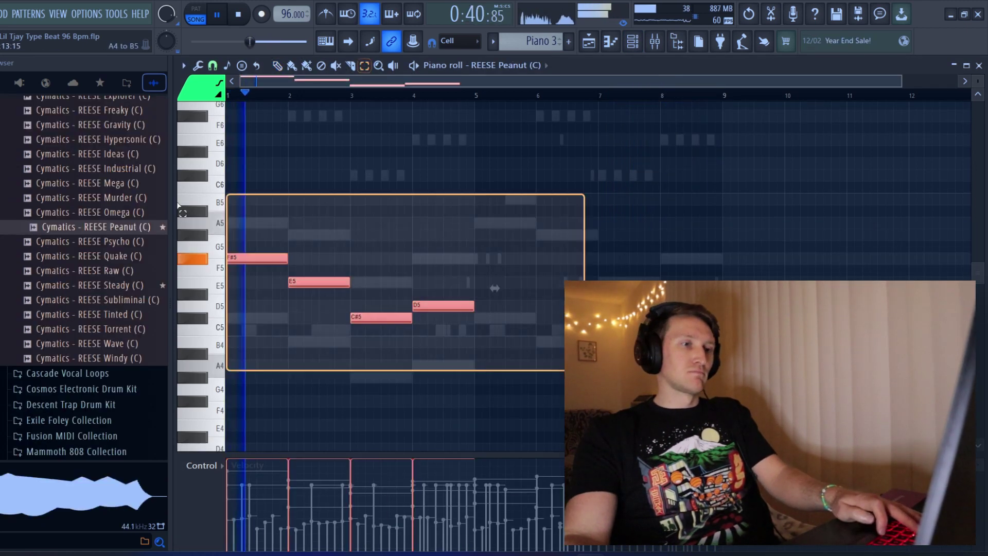
{"action": "key", "text": "ctrl+b"}
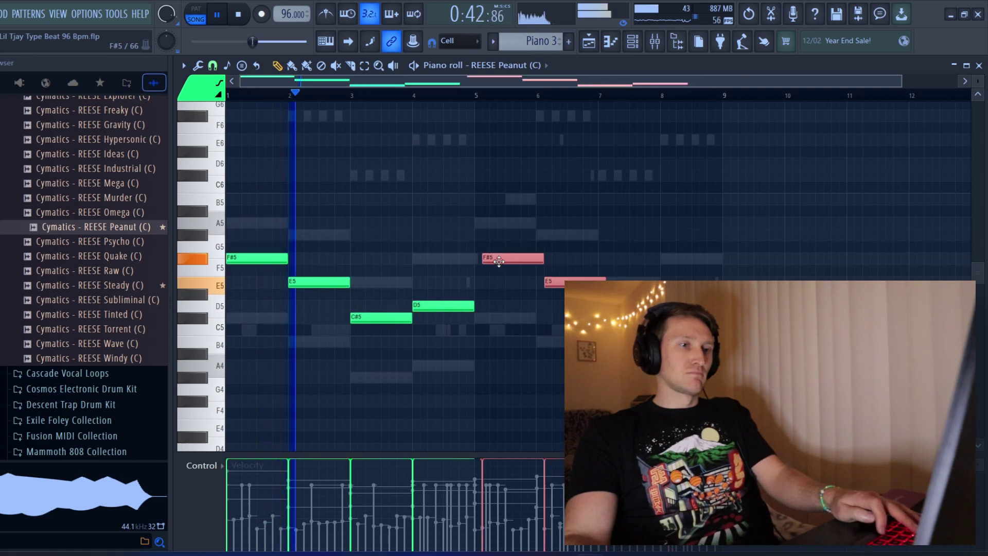
{"action": "key", "text": "ctrl+d"}
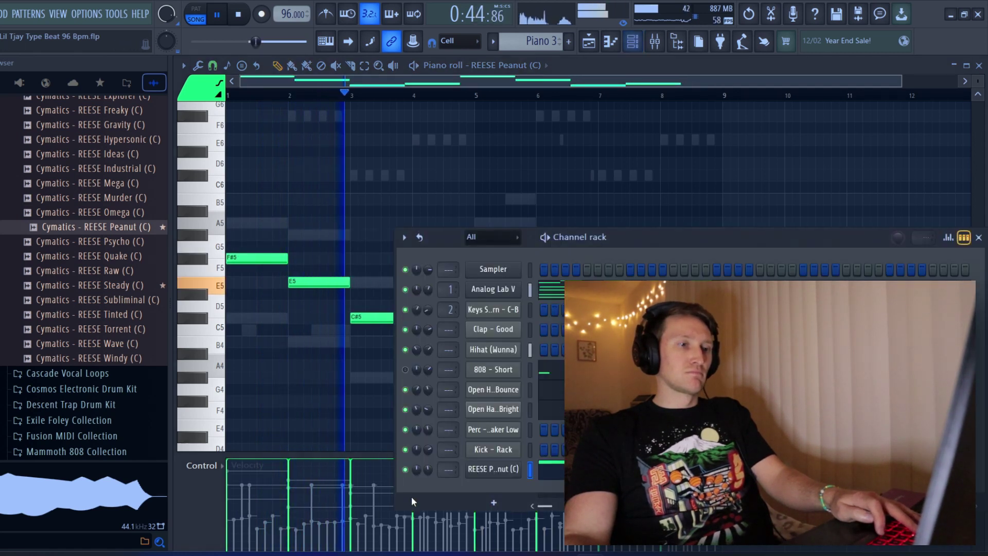
Make the REESE Peanut channel cut itself and use a volume envelope with decay, sustain and release at minimum
{"action": "key", "text": "F6"}
{"action": "left_click", "coordinate": [469, 470]}
{"action": "left_click", "coordinate": [324, 207]}
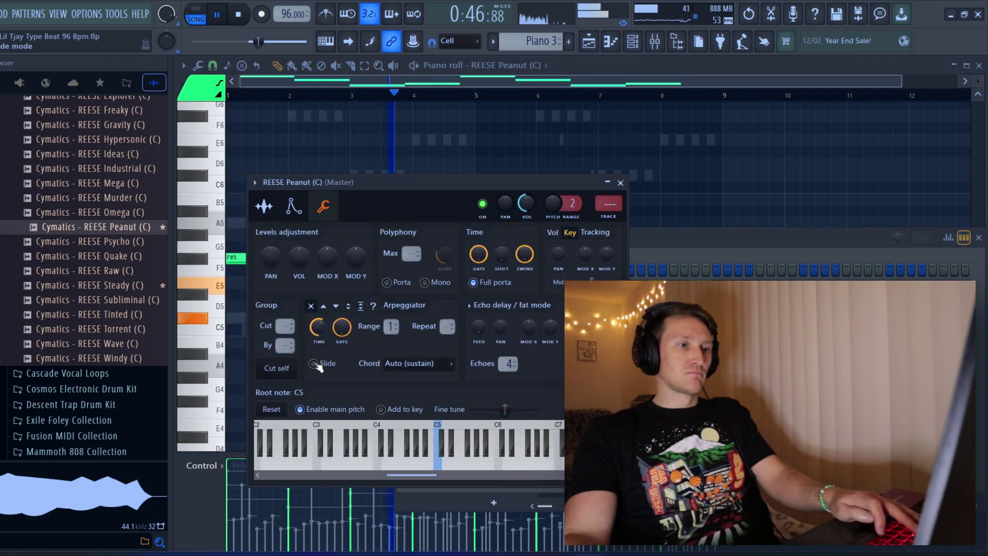
{"action": "left_click", "coordinate": [285, 374]}
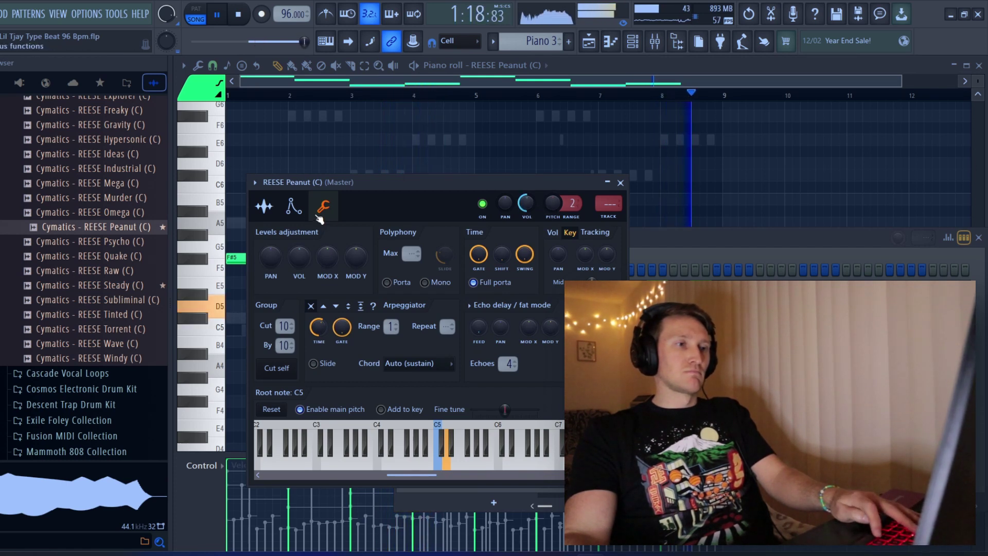
{"action": "left_click", "coordinate": [294, 206]}
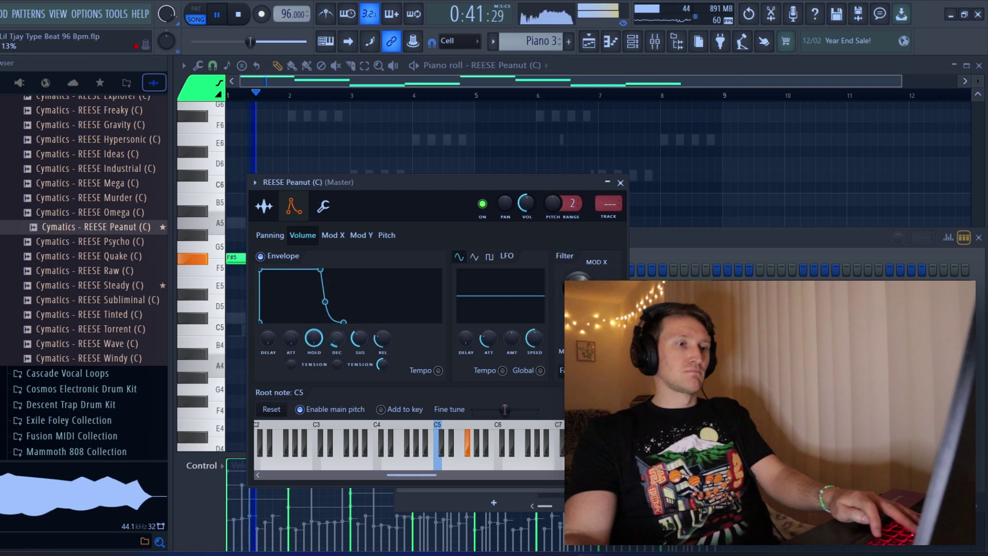
{"action": "left_click_drag", "start_coordinate": [379, 342], "coordinate": [445, 393]}
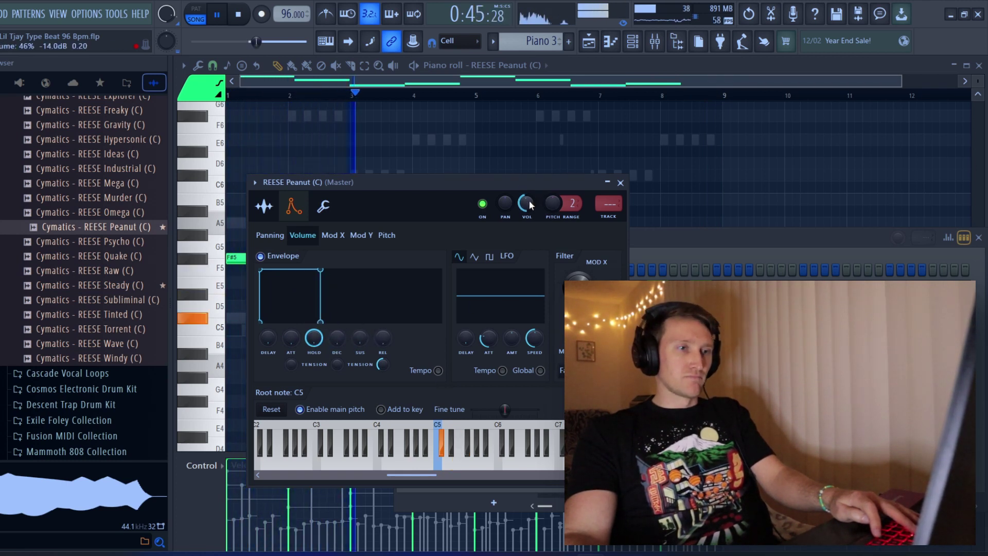
{"action": "left_click", "coordinate": [620, 183]}
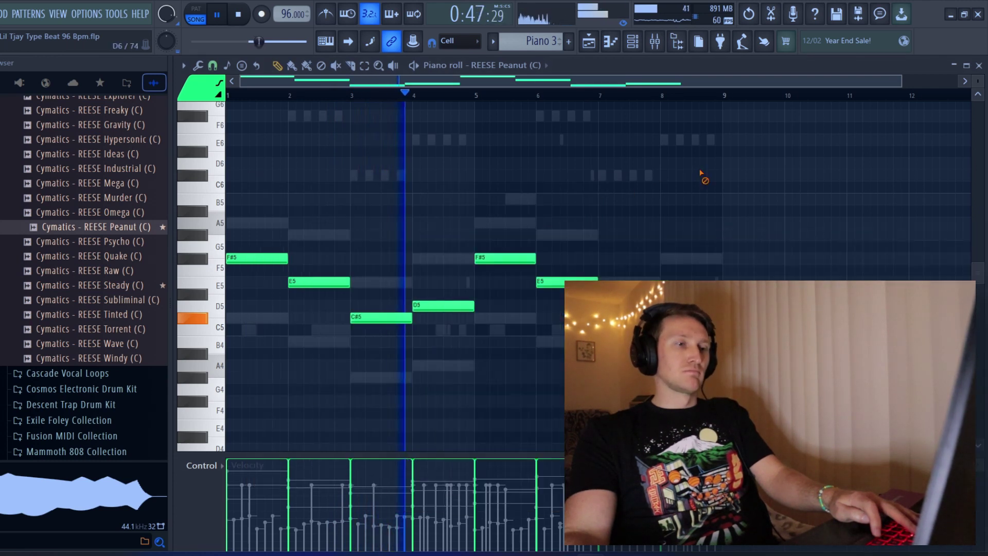
Switch to Splice, preview VOX_VPG_100_vocal_kit_wet_love_right_full_Amaj and bring it into the FL Studio playlist on Track 6 at bar 1
{"action": "scroll", "coordinate": [799, 223], "scroll_direction": "up", "scroll_amount": 2}
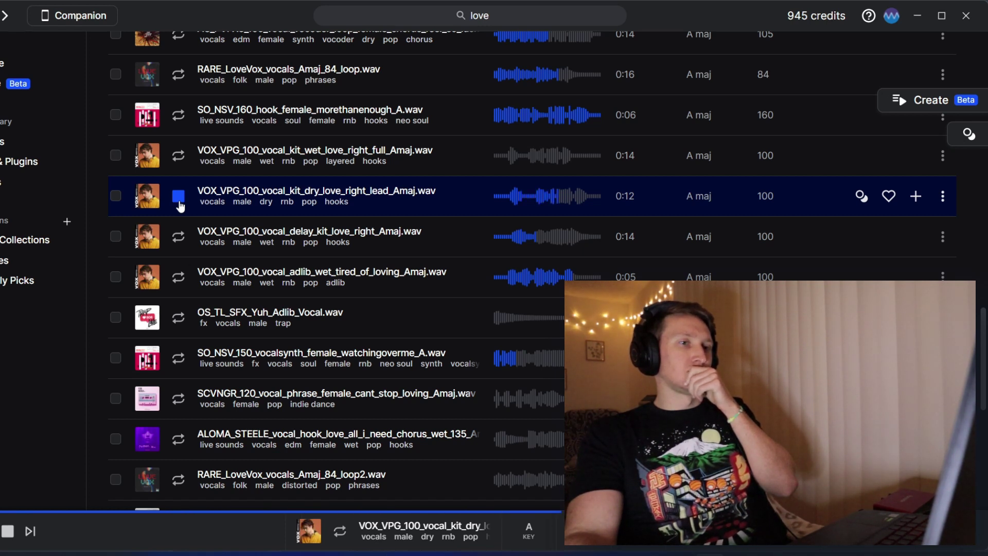
{"action": "left_click", "coordinate": [179, 156]}
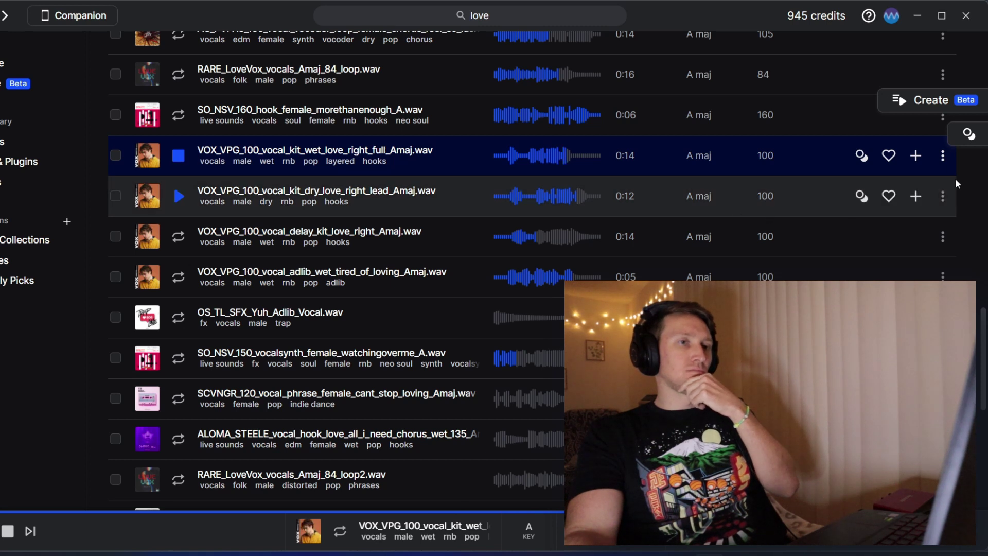
{"action": "left_click", "coordinate": [923, 162]}
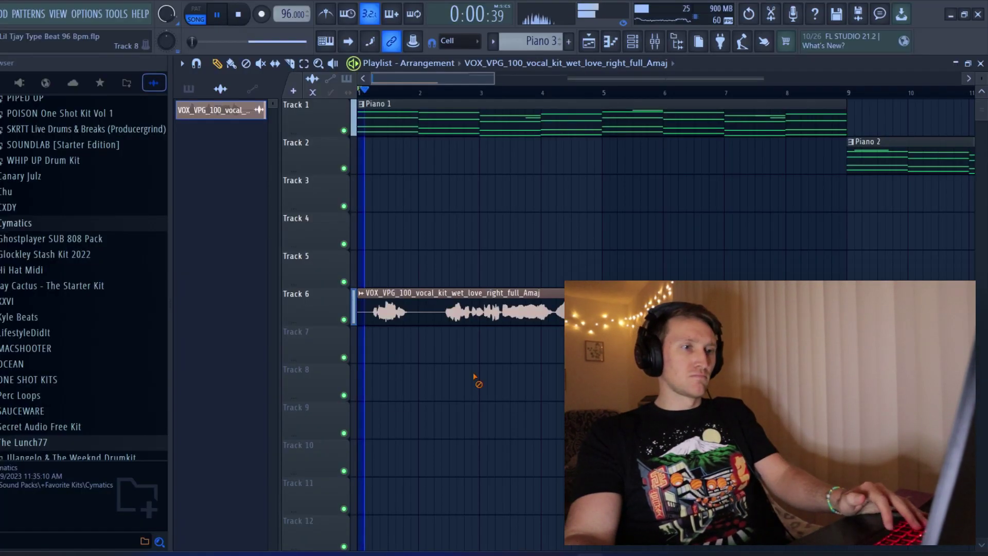
Lower the Track 6 vocal clip's channel volume to about 62%
{"action": "scroll", "coordinate": [474, 377], "scroll_direction": "down", "scroll_amount": 2}
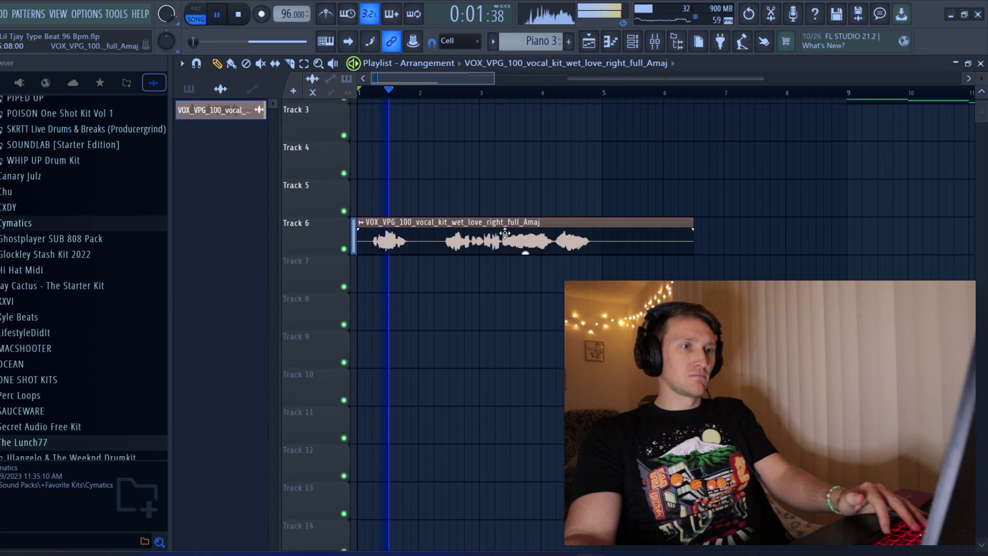
{"action": "double_click", "coordinate": [544, 217]}
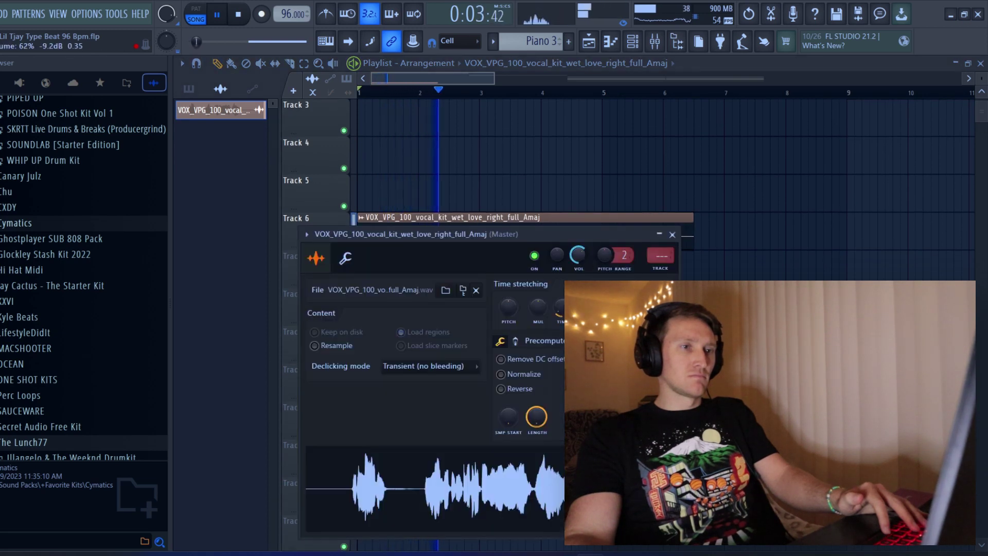
{"action": "key", "text": "Escape"}
Slice the Track 6 vocal into two phrases, shift the second to start about mid bar 2, and cut off its tail from mid bar 4
{"action": "left_click", "coordinate": [434, 233], "text": "ctrl+shift"}
{"action": "mouse_move", "coordinate": [490, 233]}
{"action": "left_mouse_down"}
{"action": "mouse_move", "coordinate": [554, 235]}
{"action": "mouse_move", "coordinate": [536, 235]}
{"action": "mouse_move", "coordinate": [546, 234]}
{"action": "left_mouse_up"}
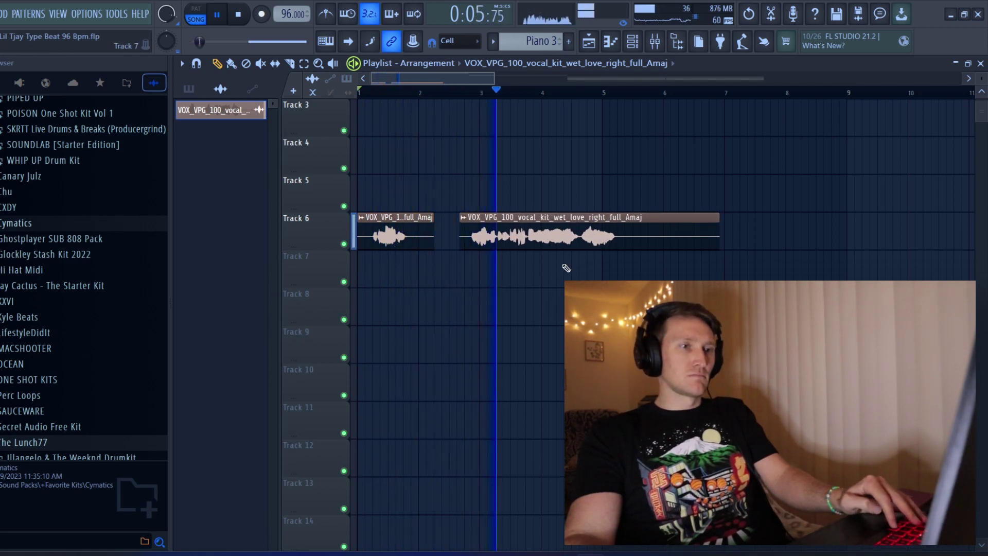
{"action": "left_click", "coordinate": [579, 236]}
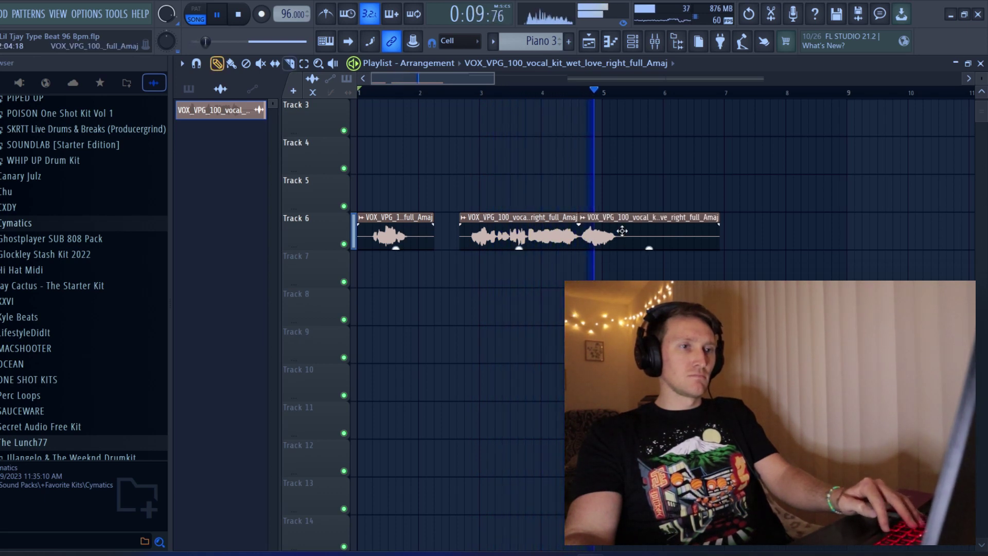
{"action": "key", "text": "space"}
{"action": "key", "text": "space"}
{"action": "right_click", "coordinate": [622, 227]}
Duplicate both vocal clips on Track 6 so the copies start at bar 5
{"action": "scroll", "coordinate": [623, 227], "scroll_direction": "up", "scroll_amount": 1}
{"action": "scroll", "coordinate": [525, 129], "scroll_direction": "up", "scroll_amount": 1}
{"action": "scroll", "coordinate": [525, 85], "scroll_direction": "down", "scroll_amount": 2}
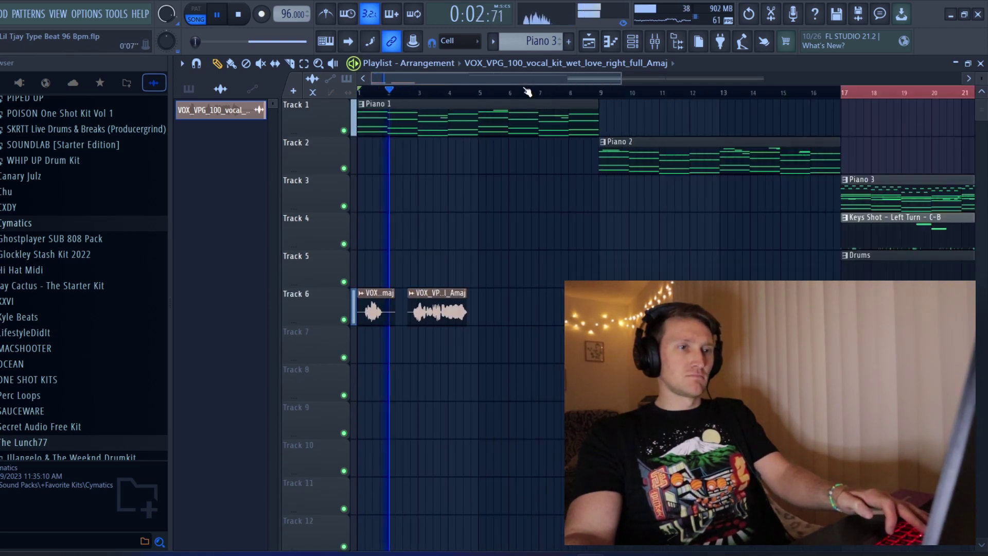
{"action": "left_click_drag", "start_coordinate": [672, 398], "coordinate": [355, 278]}
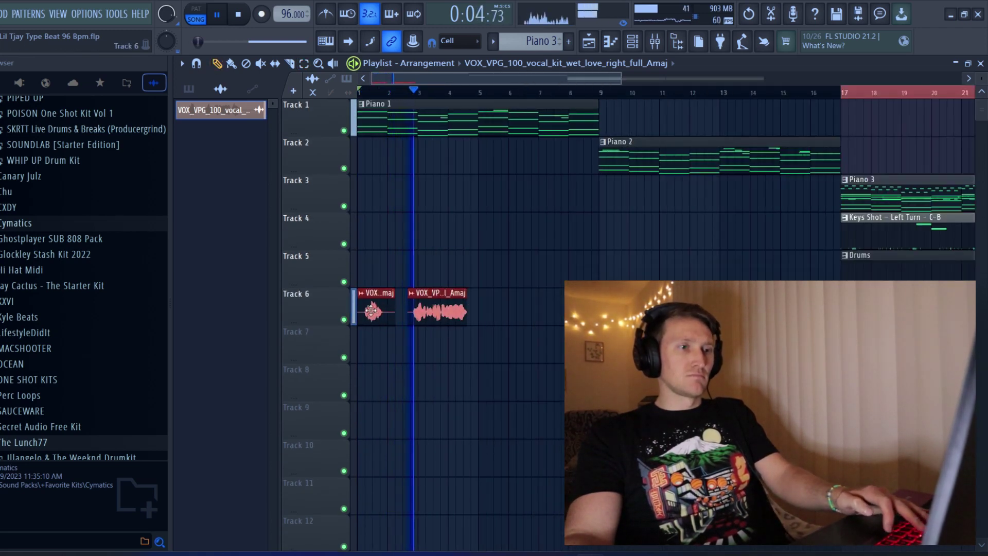
{"action": "key", "text": "ctrl+b"}
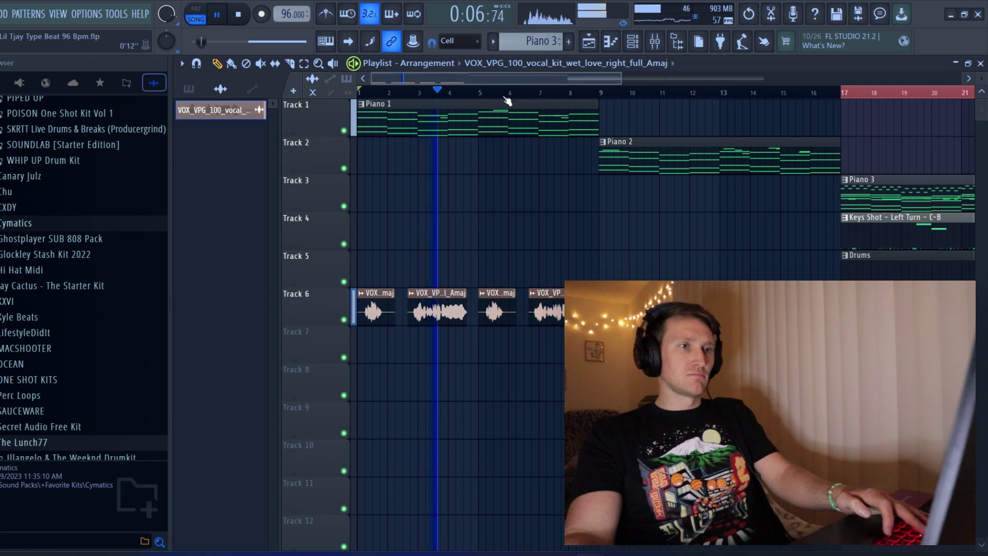
{"action": "scroll", "coordinate": [504, 96], "scroll_direction": "down", "scroll_amount": 2}
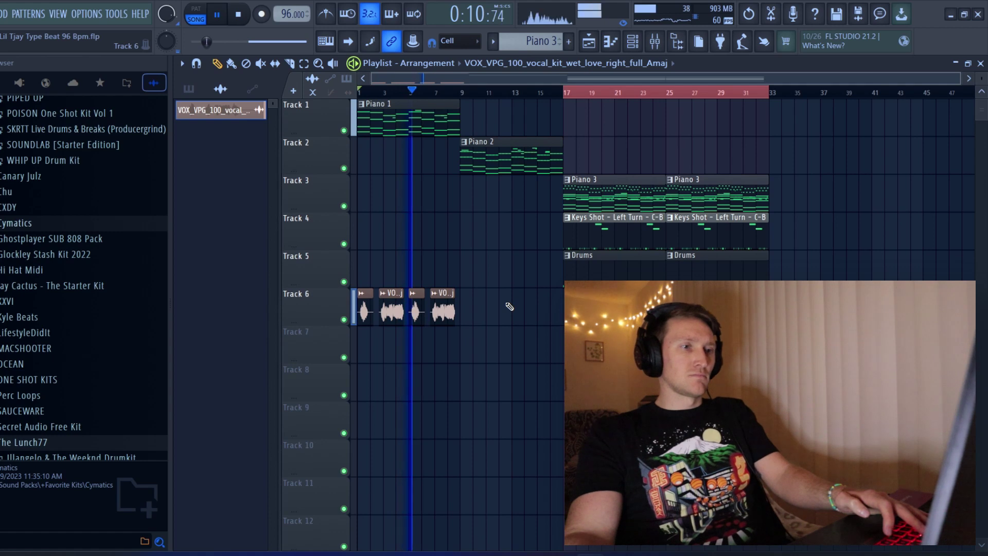
Select playlist bars 1 to 8 for playback and route the vocal channel to mixer insert 3
{"action": "double_click", "coordinate": [445, 308]}
{"action": "left_click", "coordinate": [655, 41]}
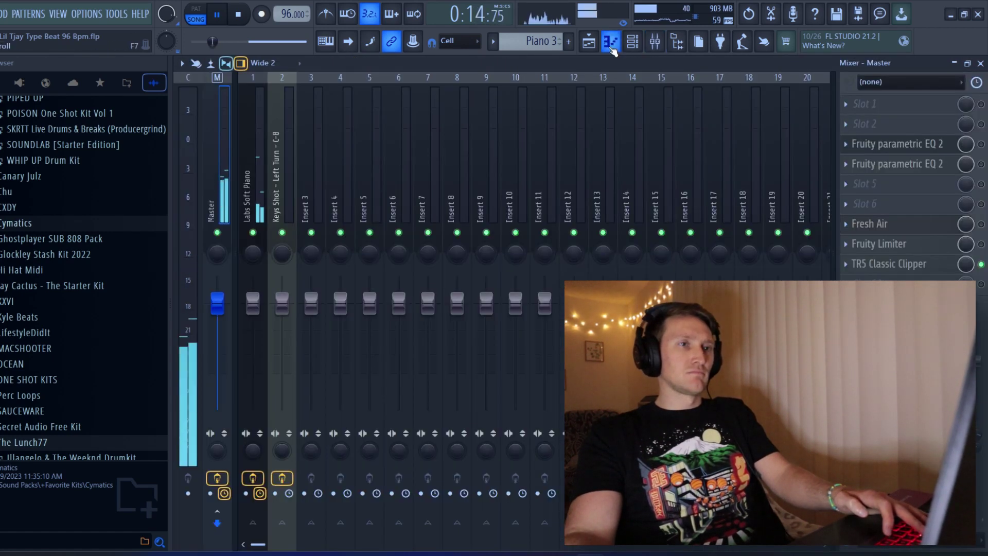
{"action": "left_click", "coordinate": [589, 41]}
{"action": "left_click_drag", "start_coordinate": [353, 99], "coordinate": [466, 126]}
{"action": "left_click", "coordinate": [591, 48]}
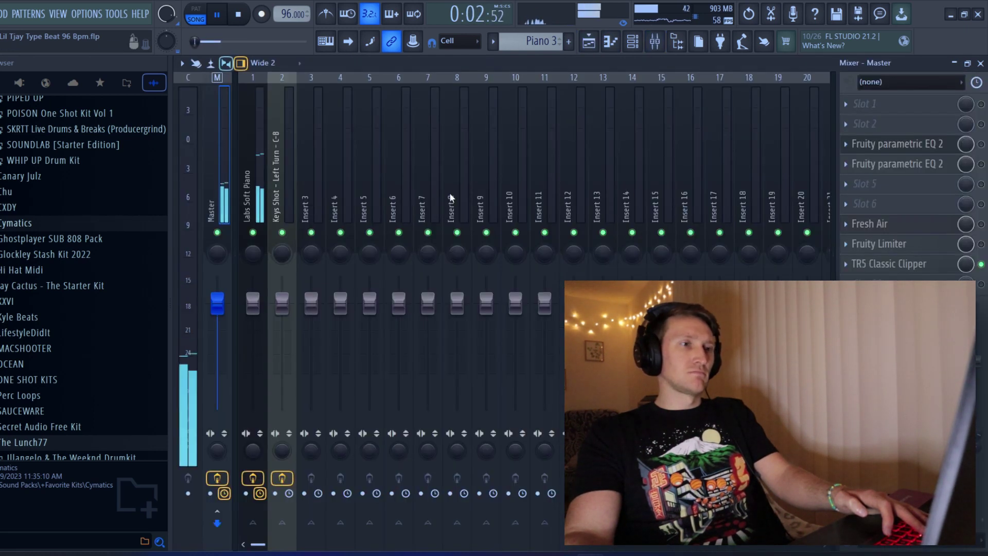
{"action": "right_click", "coordinate": [307, 215]}
{"action": "mouse_move", "coordinate": [366, 215]}
{"action": "left_click", "coordinate": [514, 214]}
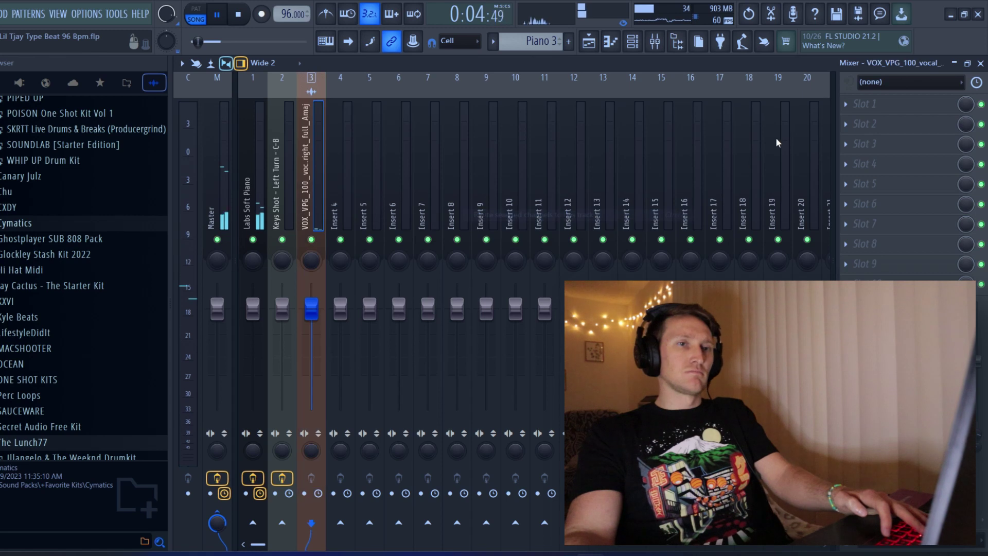
Add Fruity parametric EQ 2 to the vocal insert with the 30Hz + 18kHz cut preset, and narrow its cuts to about 500 Hz and 5 kHz
{"action": "left_click", "coordinate": [884, 112]}
{"action": "left_click", "coordinate": [546, 443]}
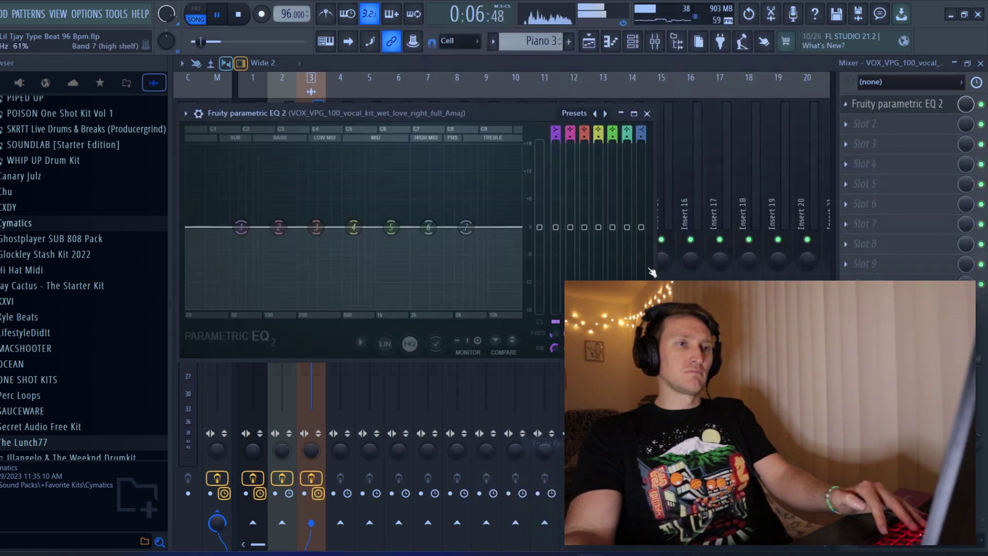
{"action": "left_click", "coordinate": [613, 115]}
{"action": "left_click", "coordinate": [643, 162]}
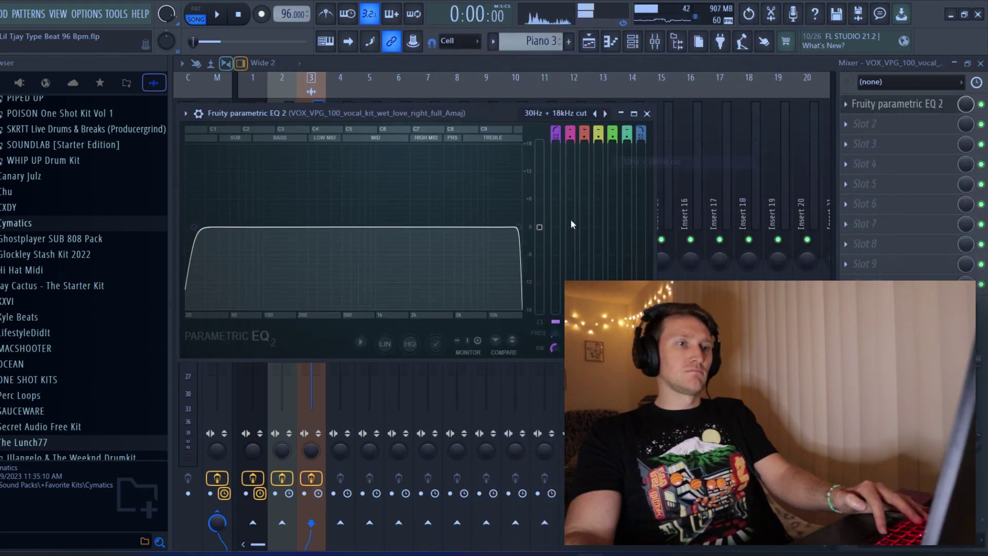
{"action": "left_click_drag", "start_coordinate": [502, 227], "coordinate": [453, 227]}
{"action": "left_click_drag", "start_coordinate": [186, 227], "coordinate": [343, 227]}
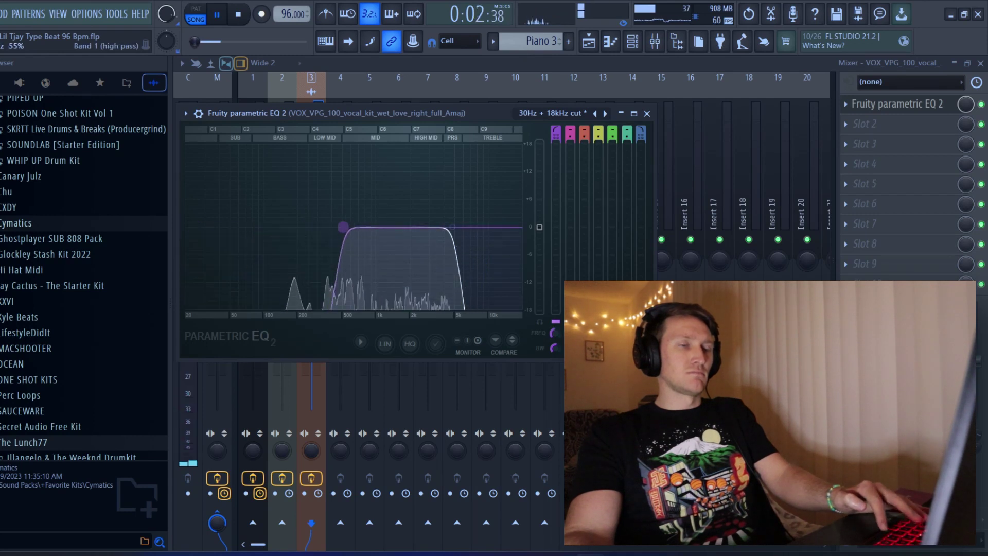
Add the Baby Comeback delay to the vocal insert's second slot, with Analog flavor on, Wide off and dotted 1/4 time
{"action": "left_click", "coordinate": [886, 125]}
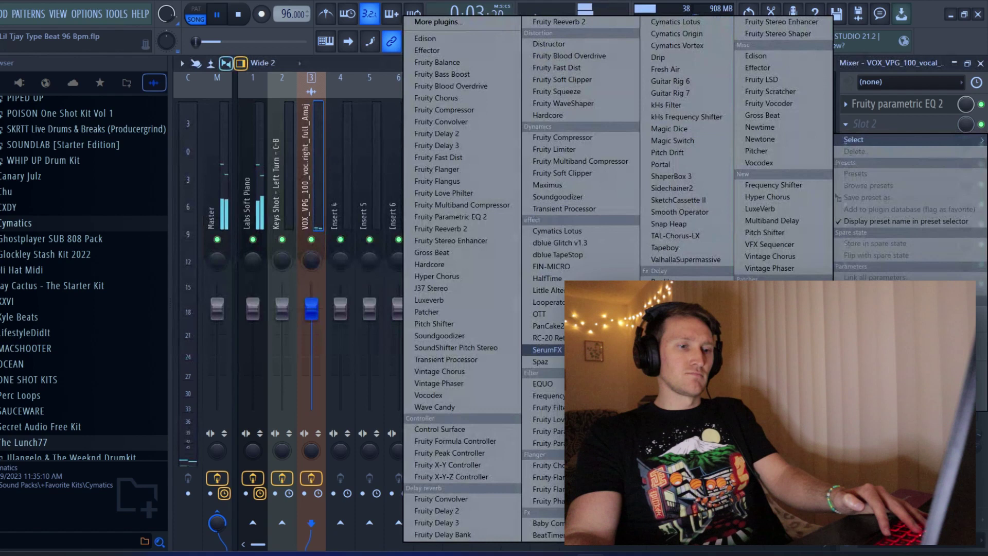
{"action": "left_click", "coordinate": [548, 523]}
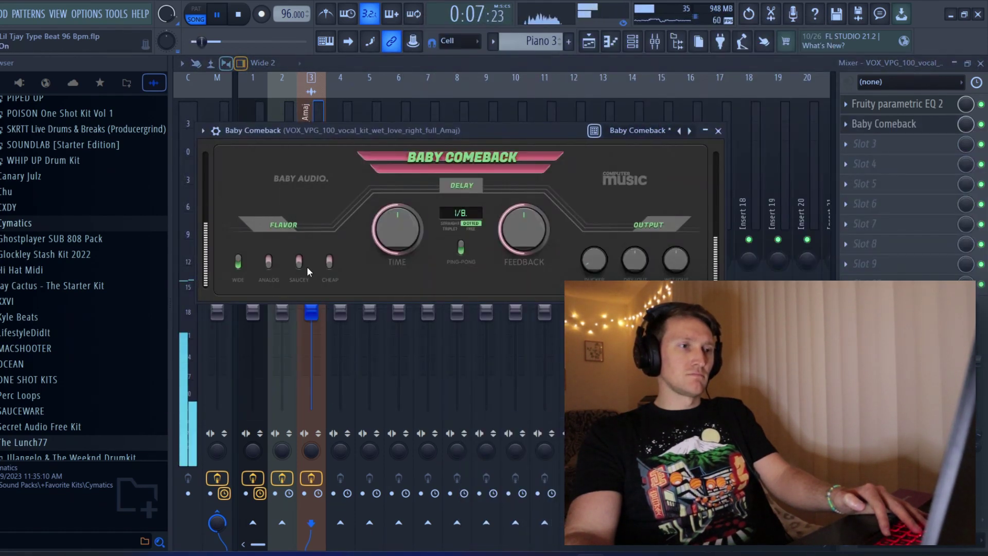
{"action": "left_click", "coordinate": [268, 262]}
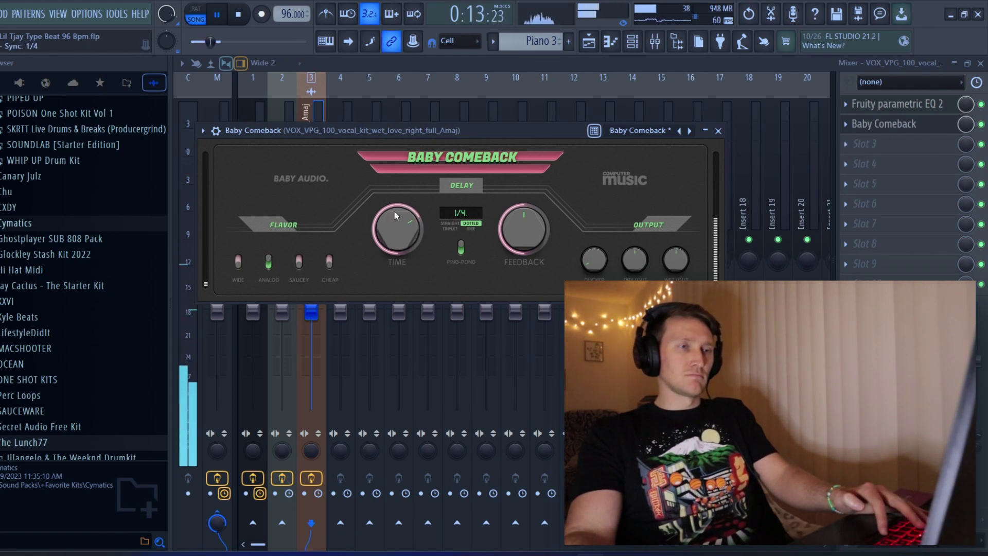
Set the Baby Comeback delay time on the vocal insert to a straight 1/2
{"action": "left_click", "coordinate": [878, 146]}
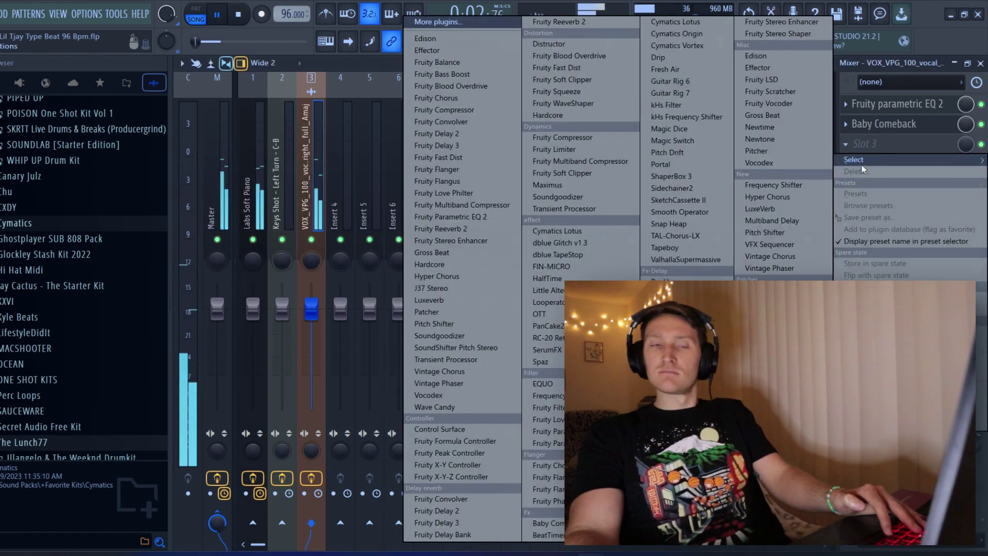
{"action": "left_click", "coordinate": [295, 51]}
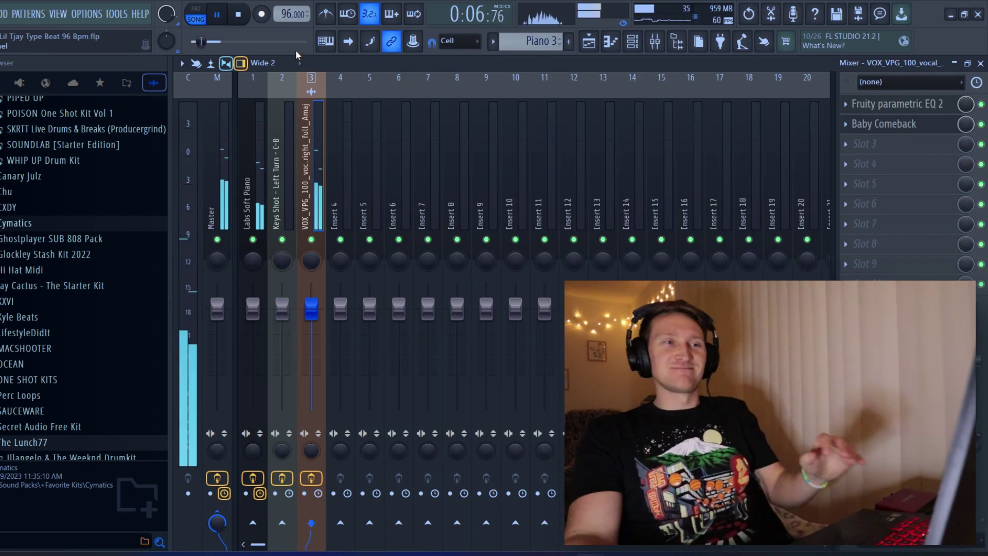
{"action": "left_click", "coordinate": [865, 124]}
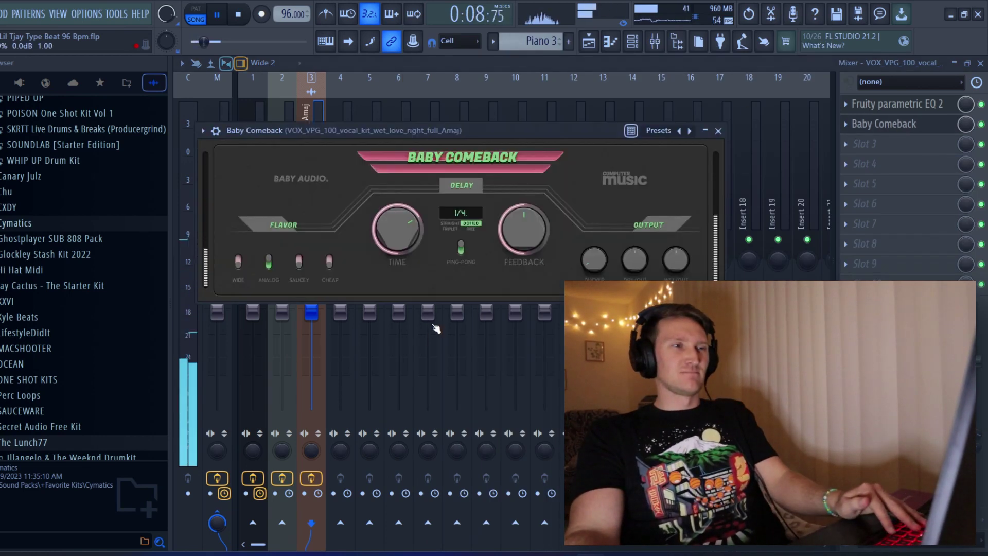
{"action": "left_click_drag", "start_coordinate": [407, 234], "coordinate": [409, 228]}
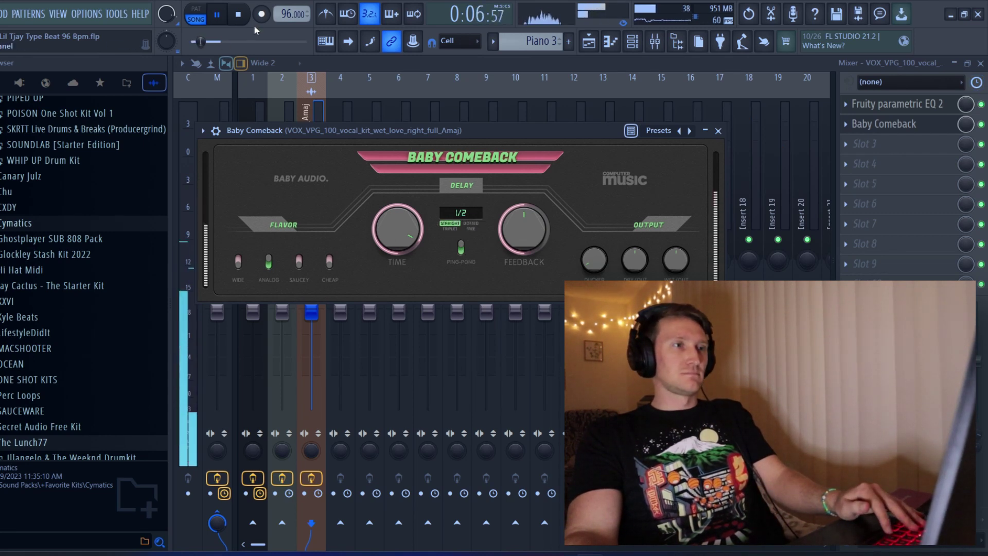
{"action": "key", "text": "space"}
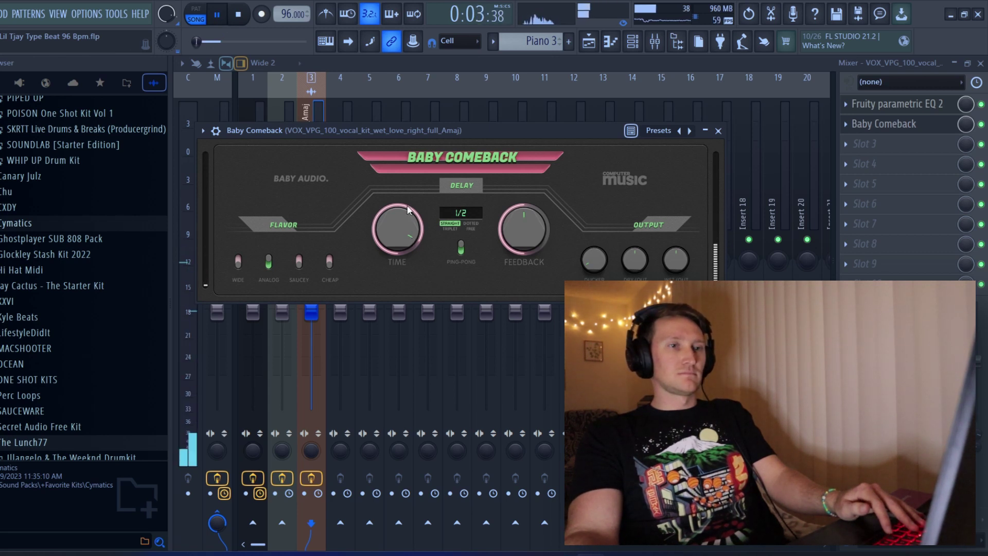
{"action": "left_click_drag", "start_coordinate": [895, 110], "coordinate": [893, 126]}
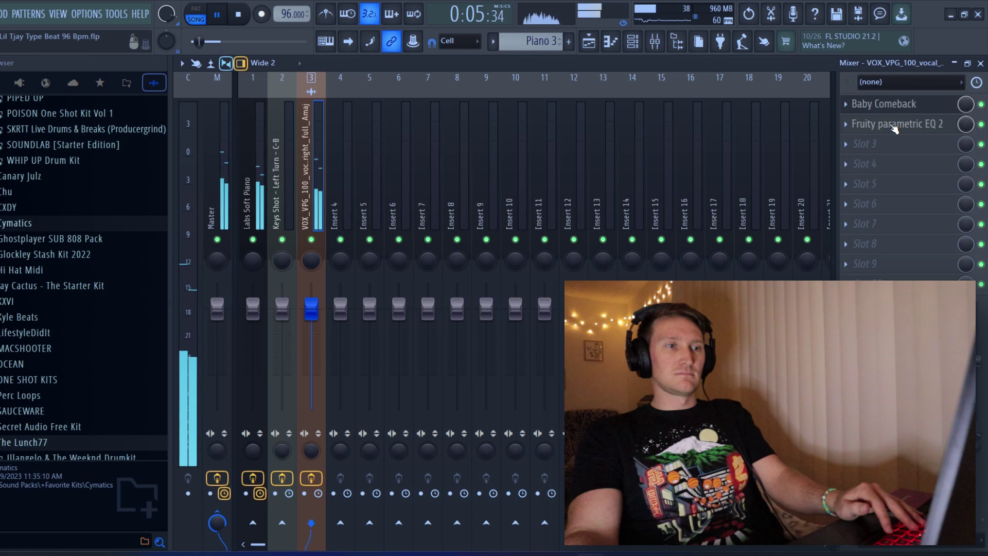
{"action": "left_click", "coordinate": [937, 125]}
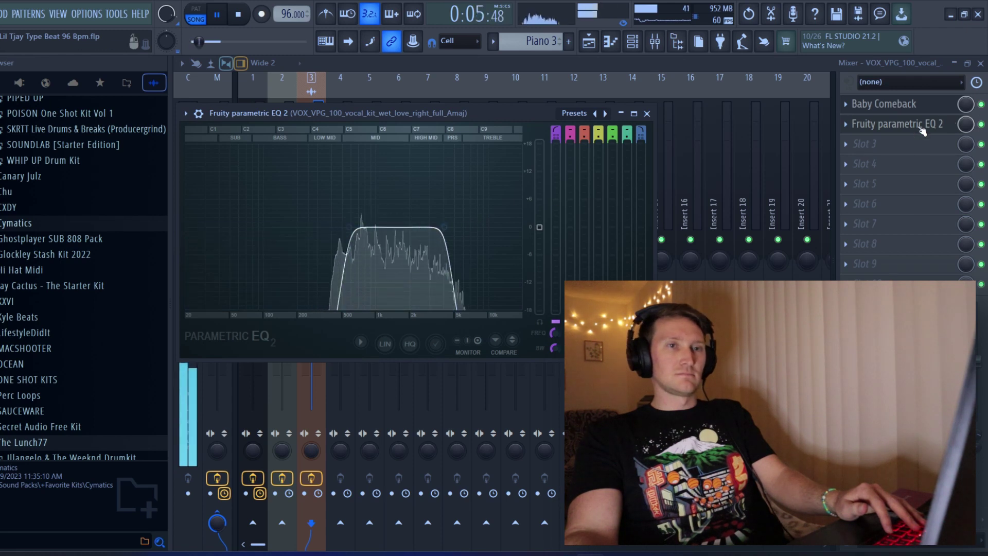
{"action": "left_click_drag", "start_coordinate": [896, 124], "coordinate": [893, 105]}
Soften the high-pass and low-pass slopes of the vocal EQ, shift the low-pass slightly lower, and reduce Baby Comeback's wet output
{"action": "scroll", "coordinate": [366, 230], "scroll_direction": "down", "scroll_amount": 5}
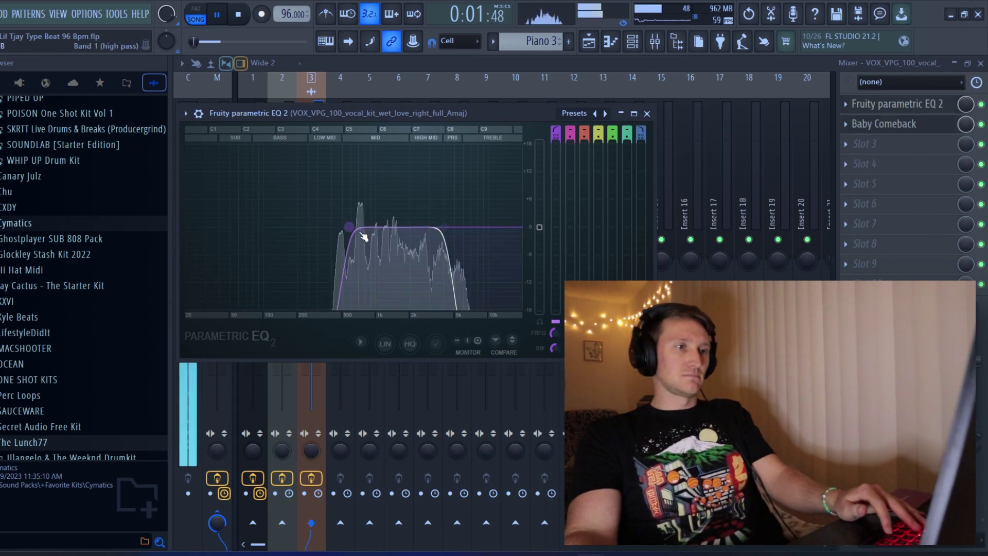
{"action": "scroll", "coordinate": [428, 242], "scroll_direction": "down", "scroll_amount": 5}
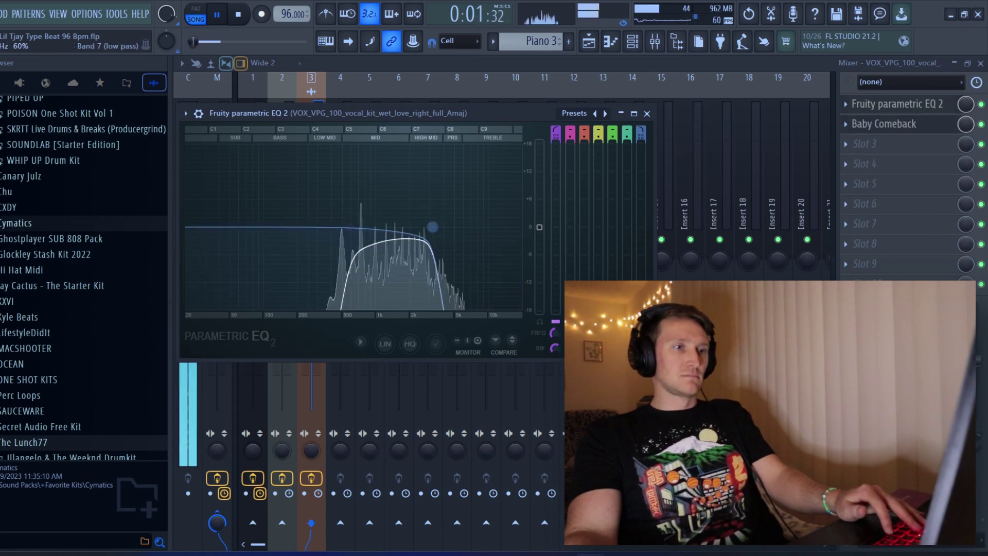
{"action": "scroll", "coordinate": [349, 226], "scroll_direction": "down", "scroll_amount": 2}
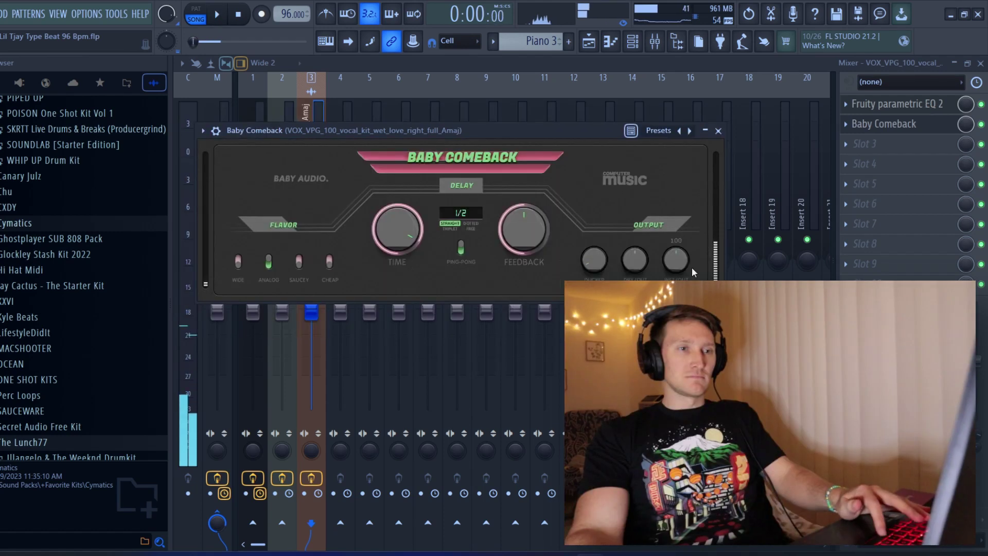
{"action": "left_click_drag", "start_coordinate": [681, 262], "coordinate": [681, 277]}
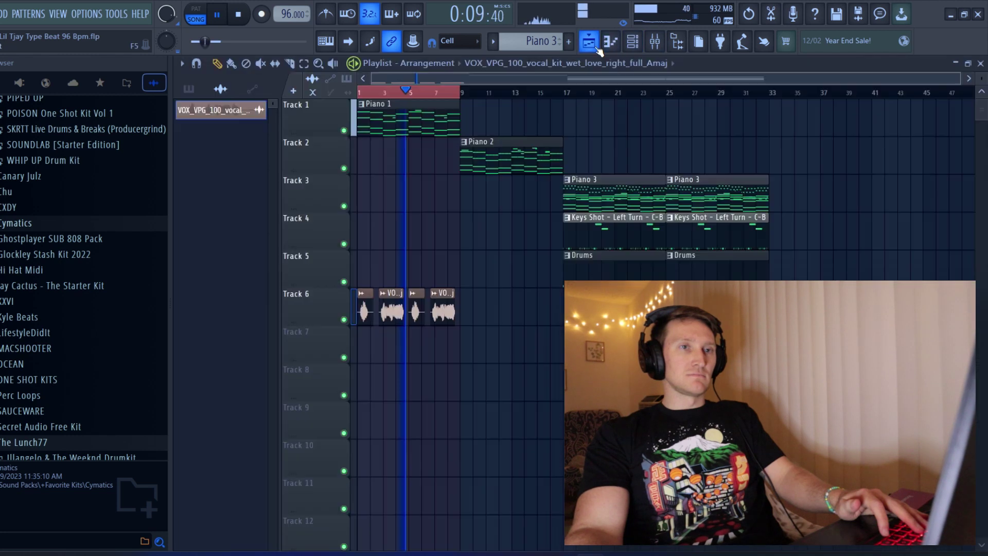
Duplicate the four vocal clips on Track 6 so the copies start at bar 9
{"action": "left_click", "coordinate": [612, 44]}
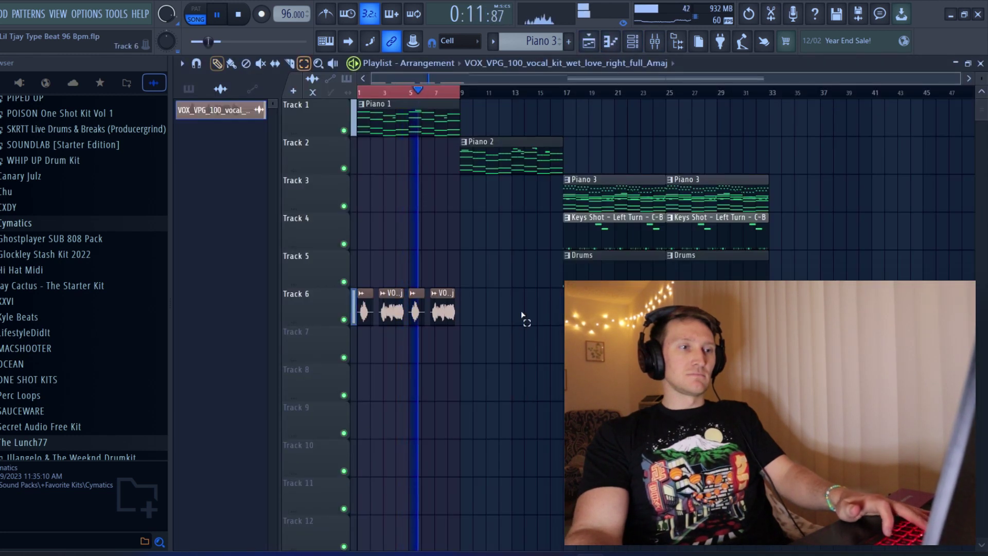
{"action": "left_click_drag", "start_coordinate": [522, 322], "coordinate": [481, 302]}
{"action": "key", "text": "ctrl+b"}
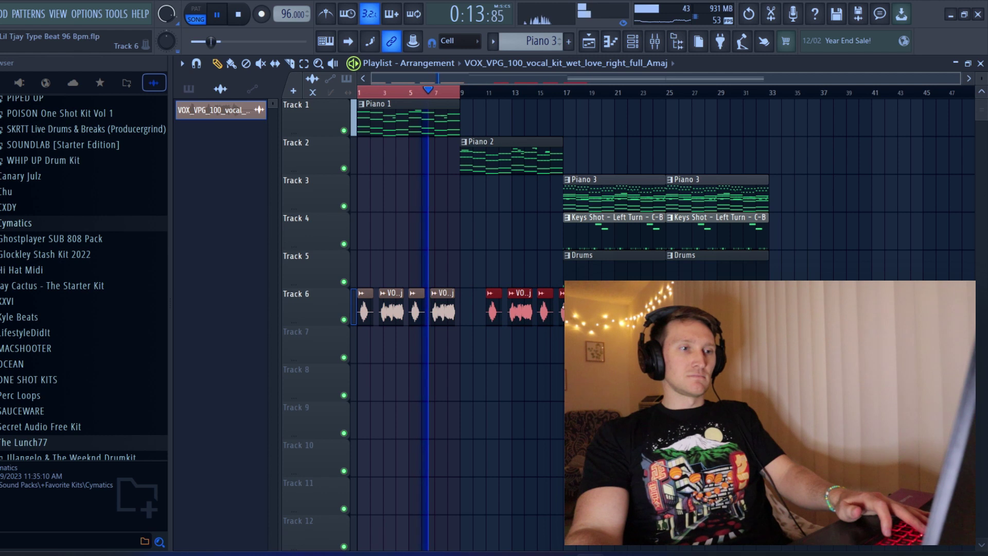
{"action": "left_click", "coordinate": [671, 140]}
Create automation clips for the mix levels of Baby Comeback and Fruity parametric EQ 2 on the vocal insert
{"action": "left_click", "coordinate": [655, 41]}
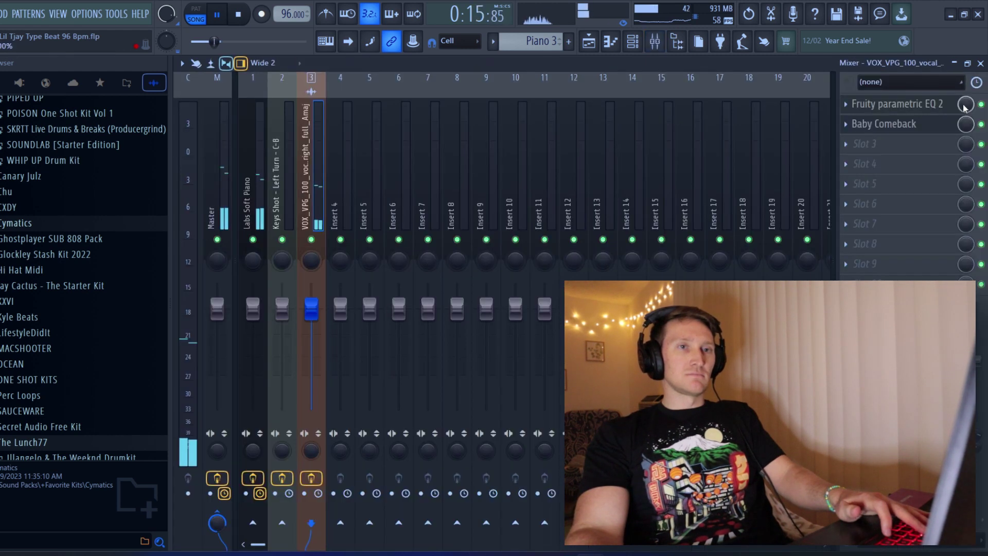
{"action": "right_click", "coordinate": [960, 125]}
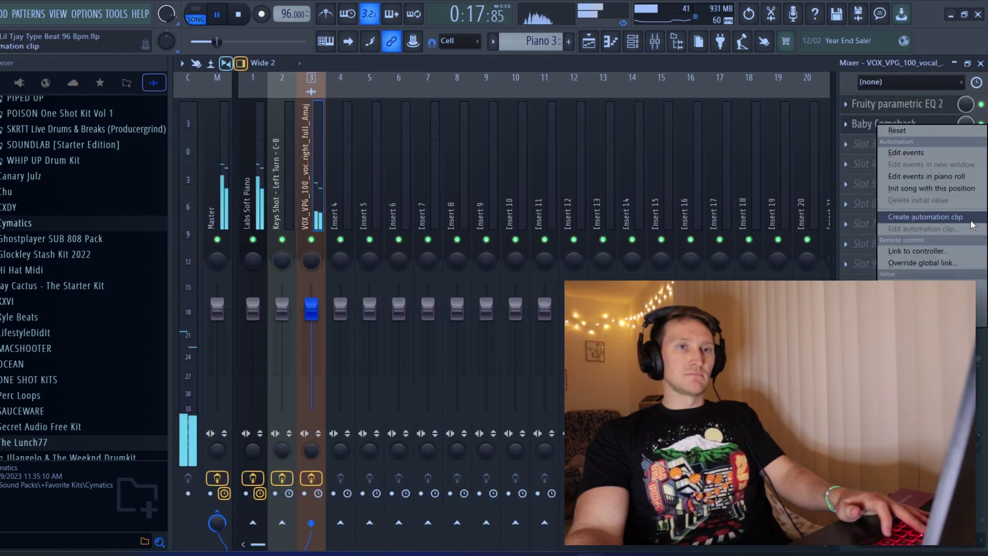
{"action": "left_click", "coordinate": [966, 93]}
{"action": "right_click", "coordinate": [966, 111]}
{"action": "left_click", "coordinate": [926, 206]}
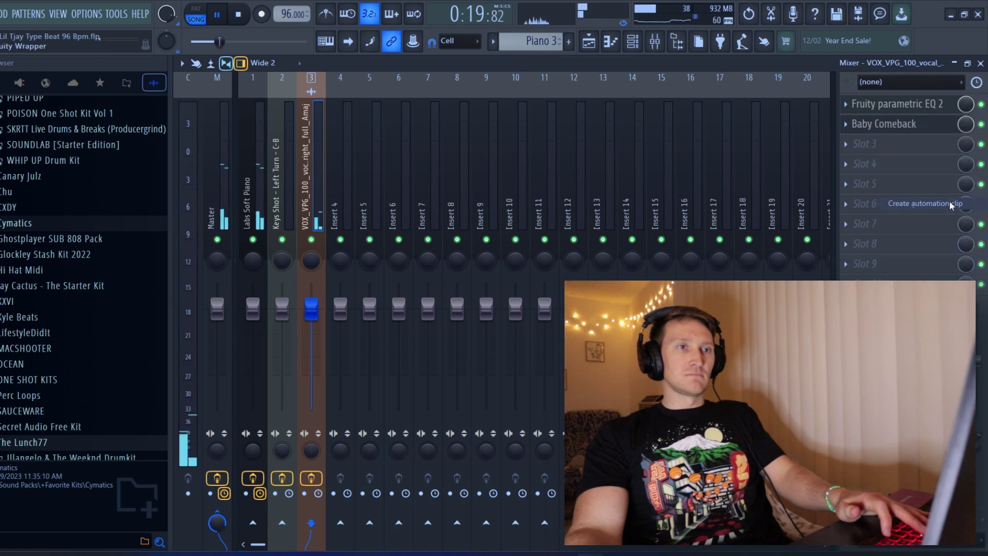
Move the Baby Comeback automation clip to Track 8, and extend the EQ mix automation to bar 17 with a drop to zero at bar 9
{"action": "left_click", "coordinate": [607, 42]}
{"action": "left_click", "coordinate": [588, 41]}
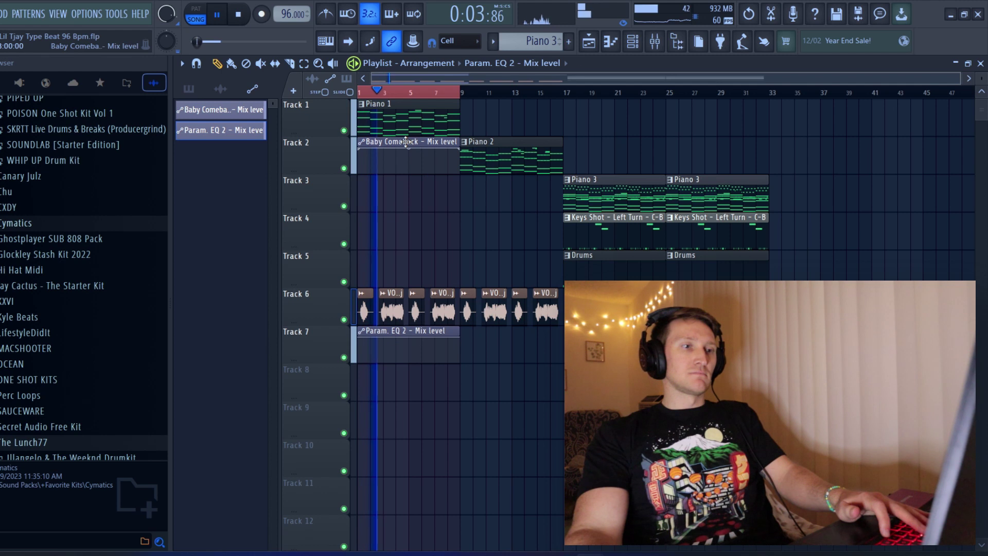
{"action": "left_click_drag", "start_coordinate": [425, 154], "coordinate": [425, 381]}
{"action": "left_click", "coordinate": [474, 330]}
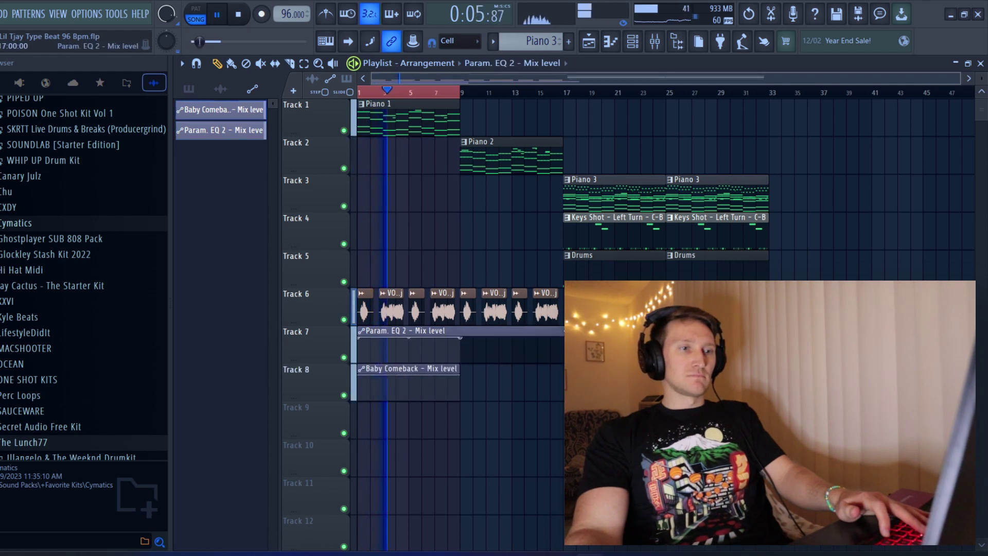
{"action": "left_click", "coordinate": [554, 363]}
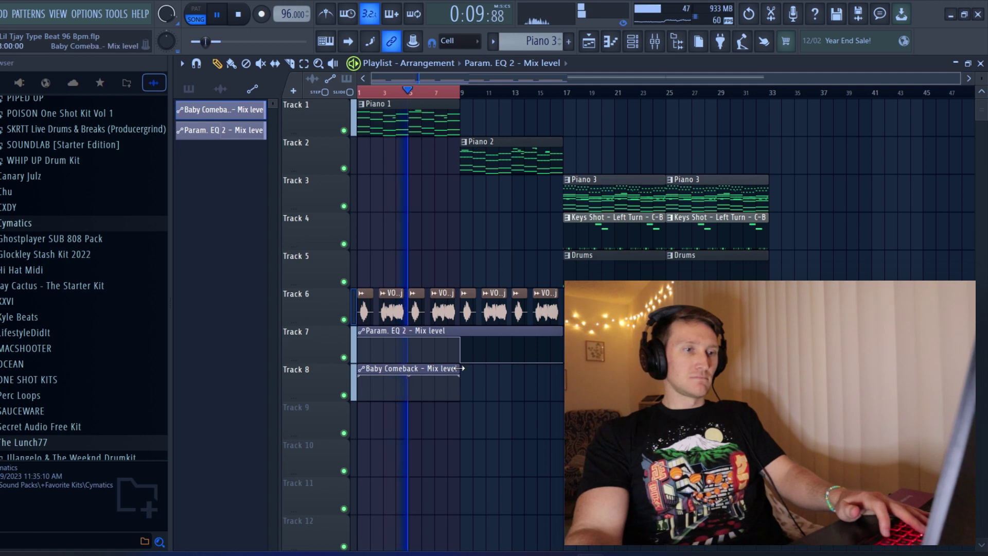
Extend the Baby Comeback mix automation to bar 17, drop it to zero at bar 9, and play from bar 8 without the loop selection
{"action": "left_click", "coordinate": [473, 391]}
{"action": "left_click", "coordinate": [538, 389]}
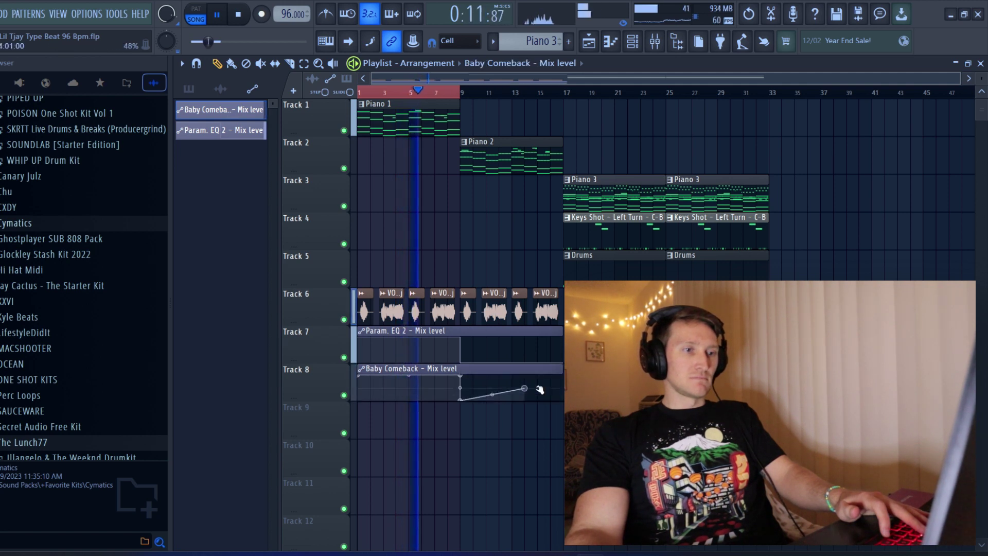
{"action": "left_click", "coordinate": [457, 93]}
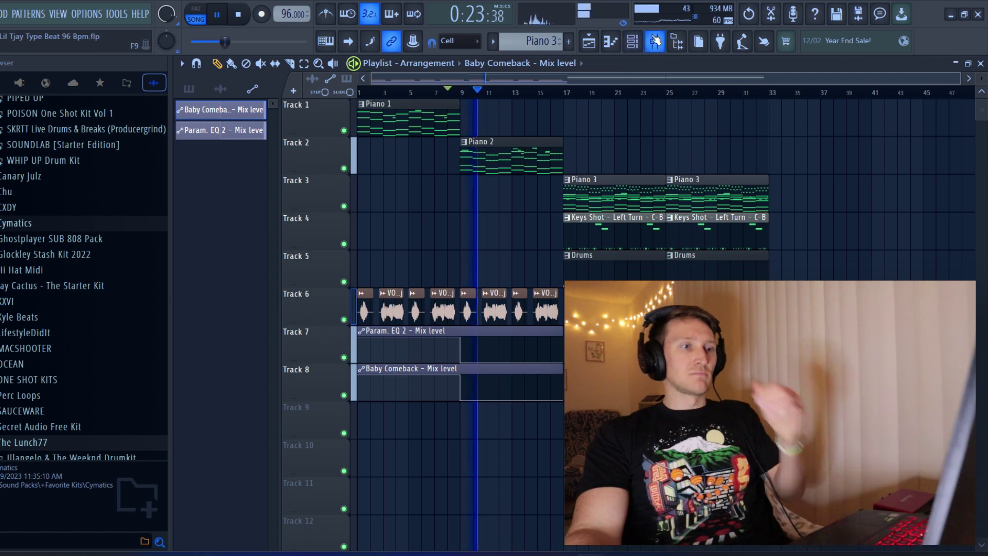
Add LuxeVerb to the vocal insert's third slot with the Dark Plate preset and lower its mix level
{"action": "key", "text": "F9"}
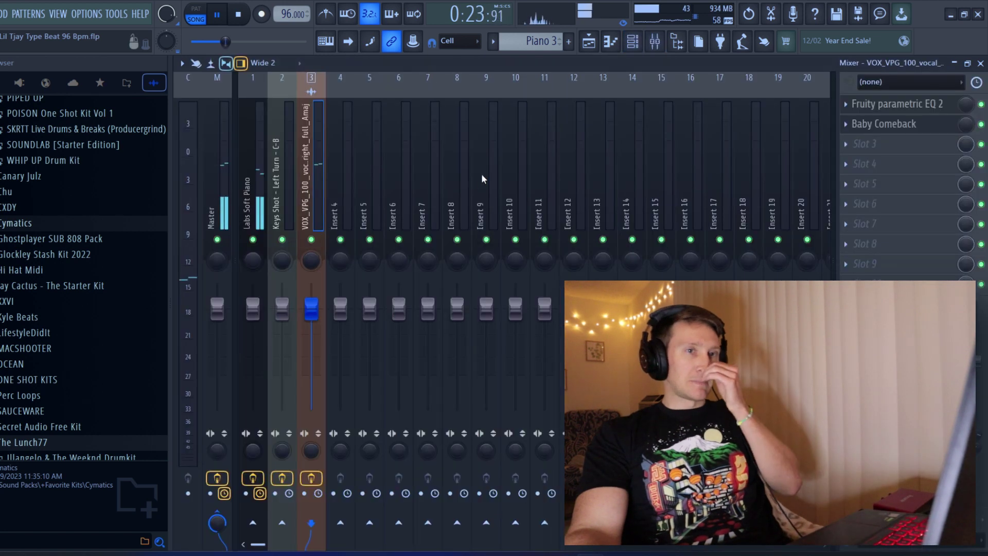
{"action": "left_click", "coordinate": [908, 155]}
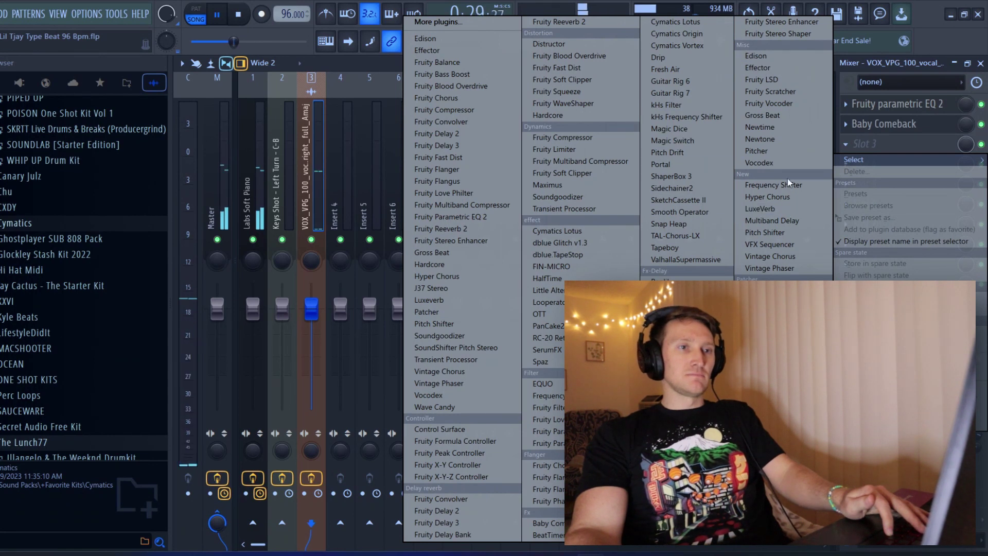
{"action": "left_click", "coordinate": [759, 209]}
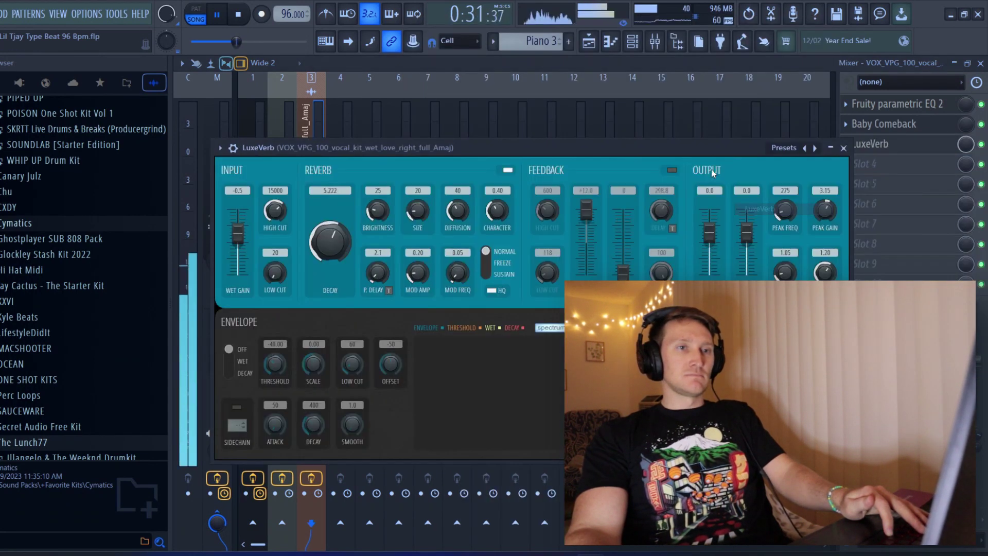
{"action": "left_click", "coordinate": [815, 148]}
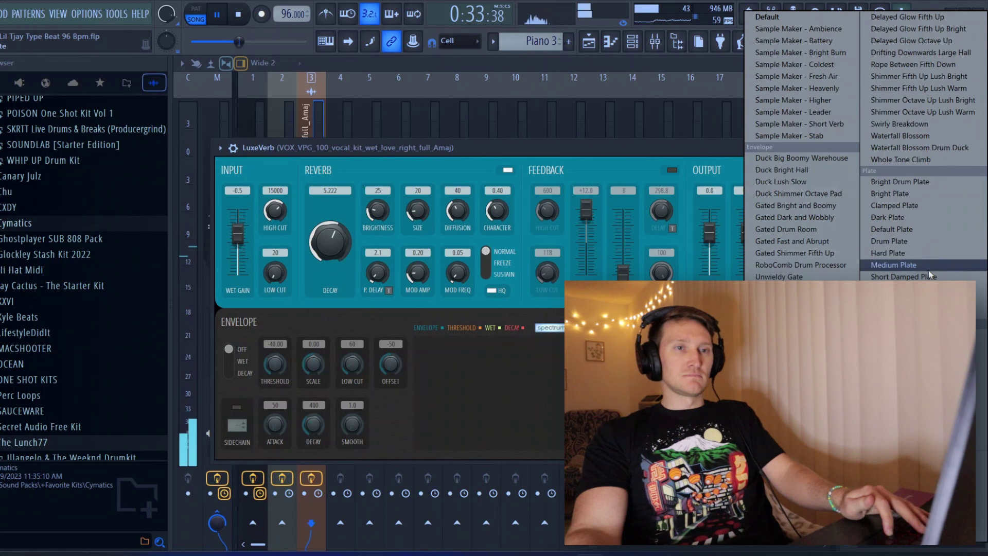
{"action": "left_click", "coordinate": [919, 216]}
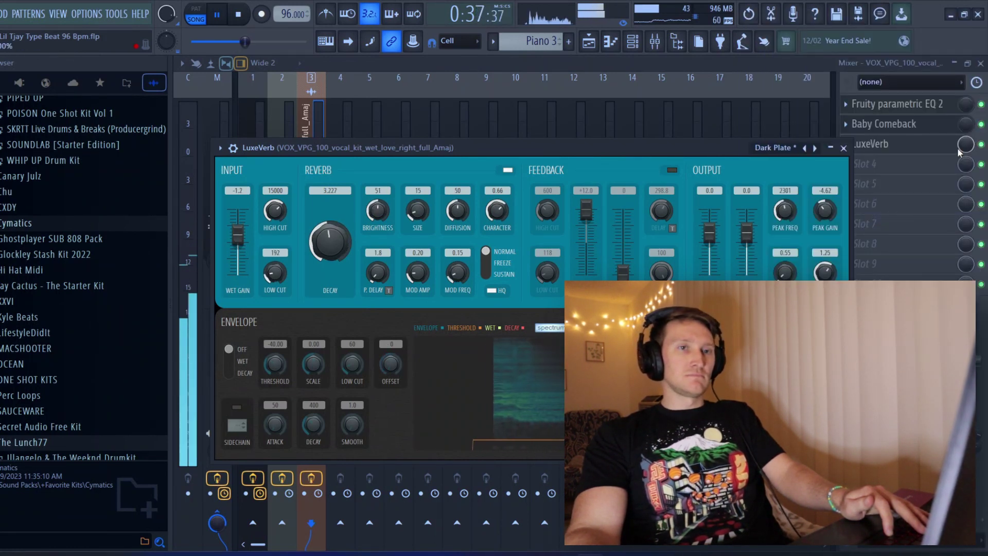
{"action": "key", "text": "Escape"}
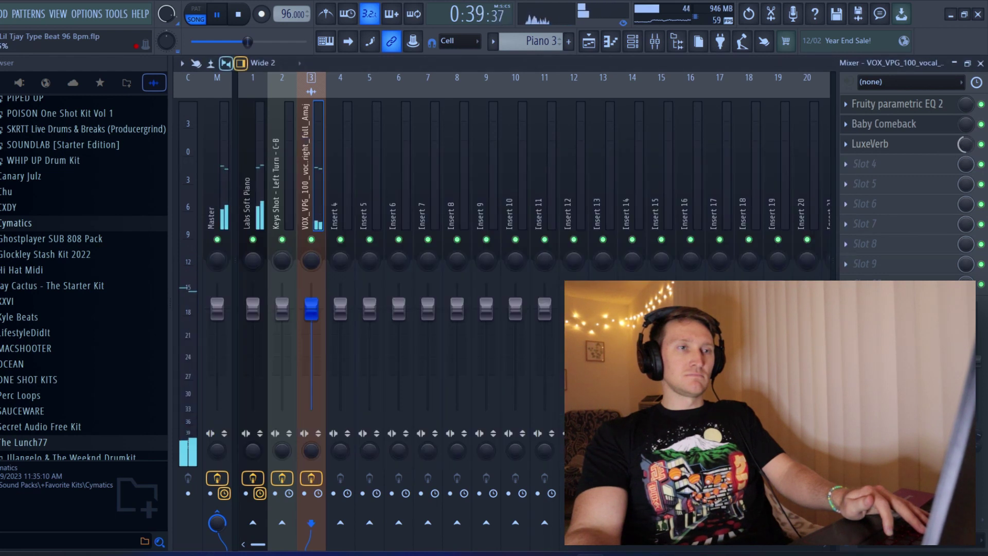
Show all channels in the channel rack and set the vocal channel's volume to about 32%
{"action": "left_click", "coordinate": [629, 41]}
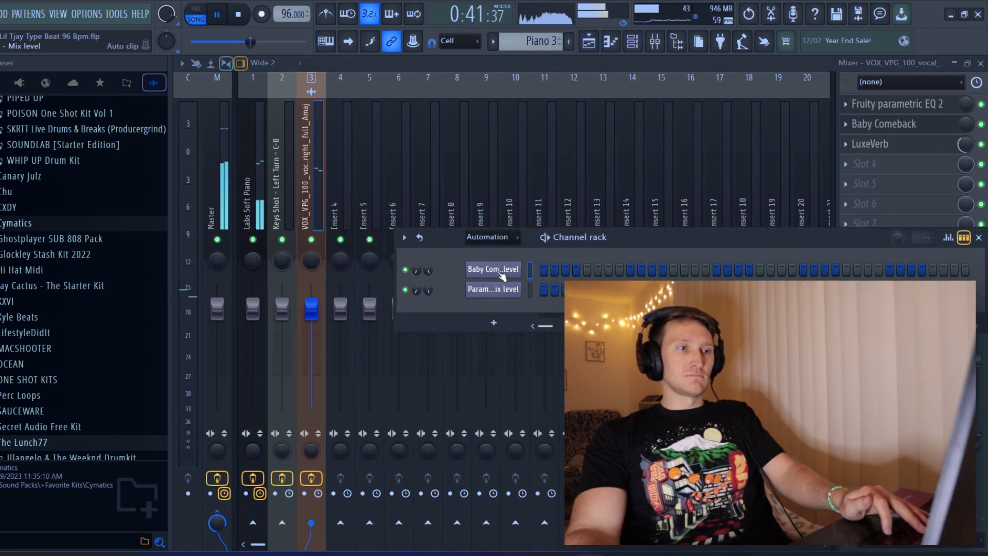
{"action": "left_click", "coordinate": [504, 237]}
{"action": "left_click", "coordinate": [494, 252]}
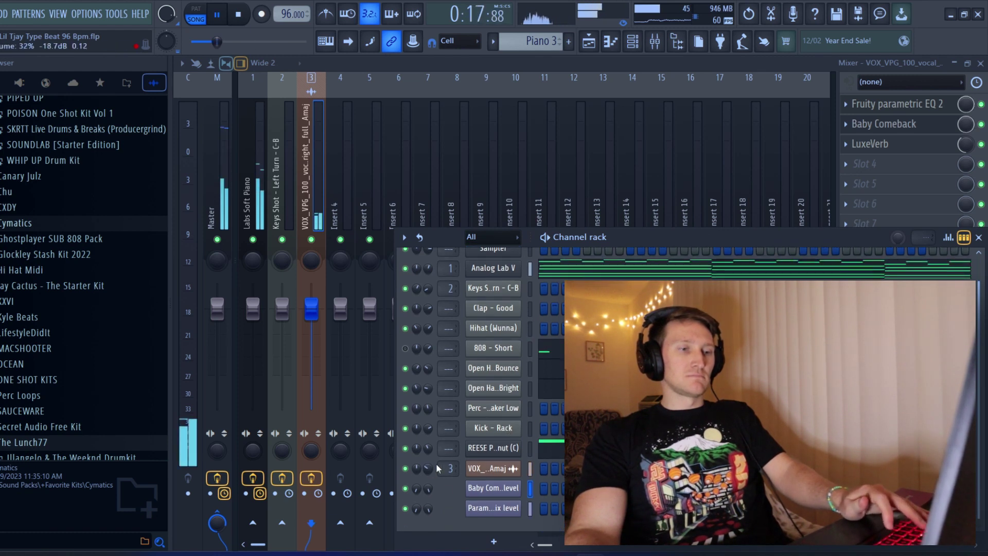
{"action": "left_click", "coordinate": [588, 41]}
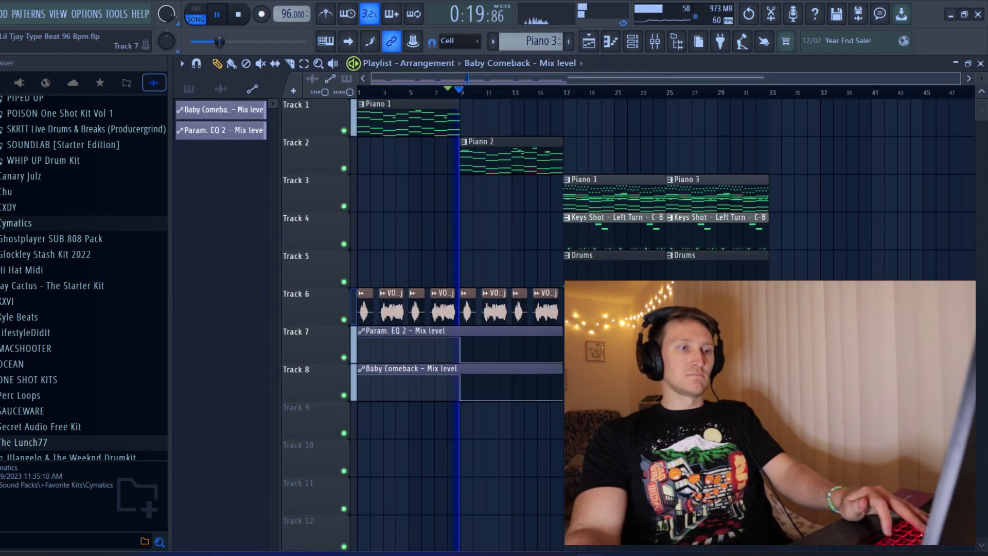
Add a second Fruity parametric EQ 2 after LuxeVerb, pulling its low shelf fully down near 200 Hz and its high shelf near 5 kHz
{"action": "left_click", "coordinate": [655, 41]}
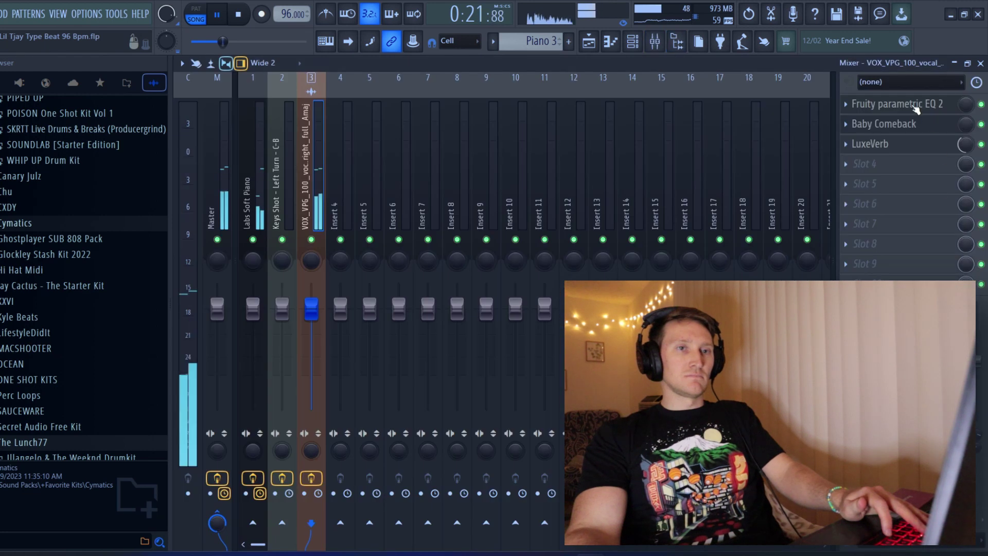
{"action": "left_click", "coordinate": [875, 164]}
{"action": "left_click", "coordinate": [442, 227]}
{"action": "left_click_drag", "start_coordinate": [518, 279], "coordinate": [516, 362]}
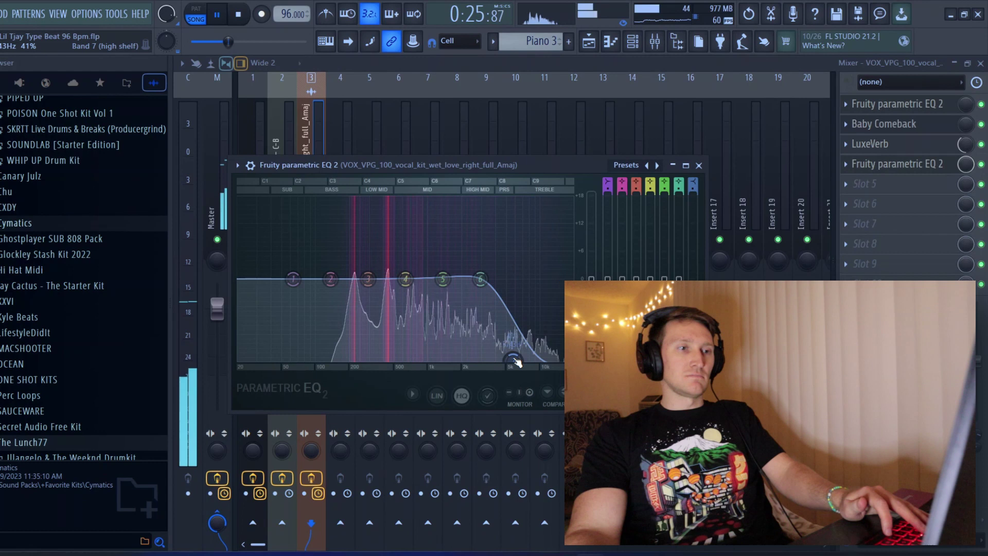
{"action": "left_click_drag", "start_coordinate": [293, 279], "coordinate": [350, 359]}
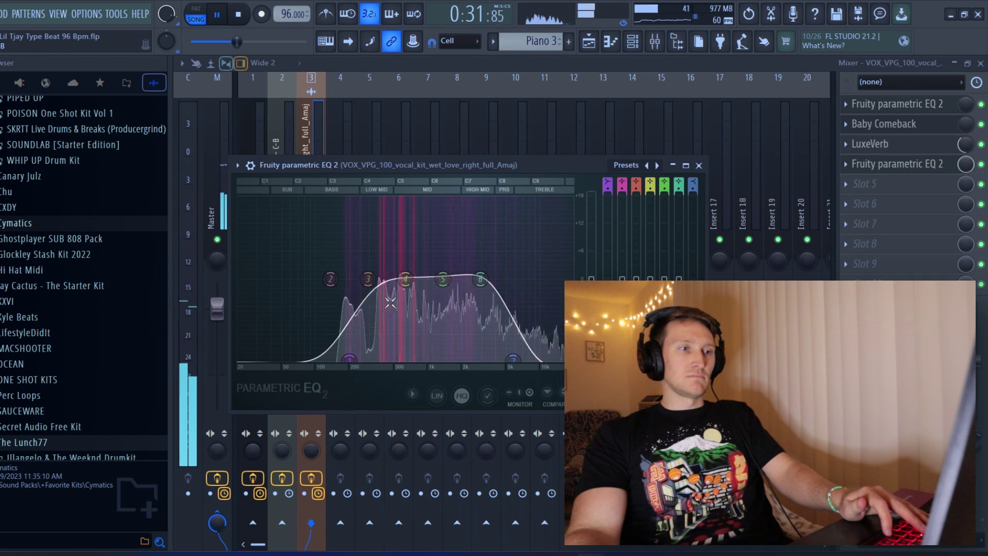
{"action": "left_click", "coordinate": [632, 42]}
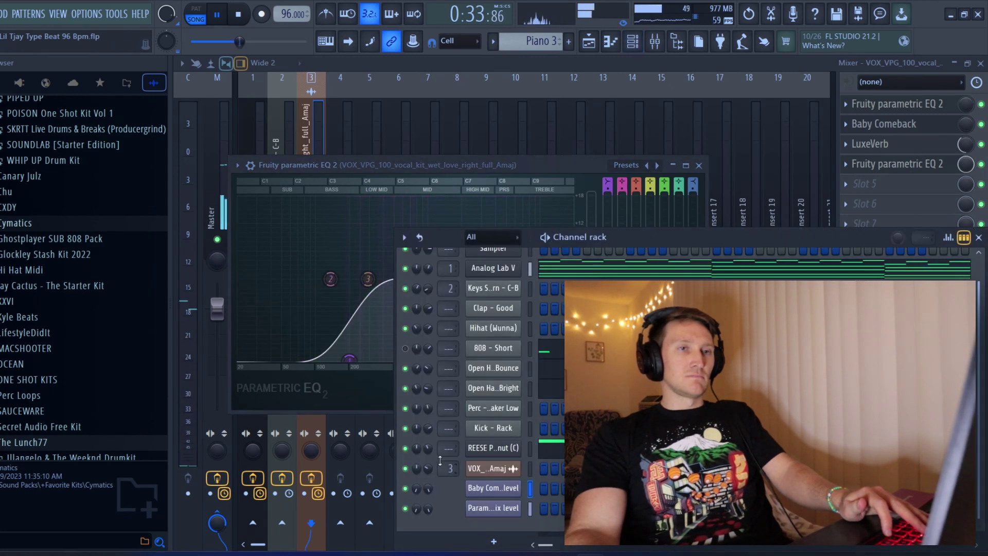
{"action": "key", "text": "F5"}
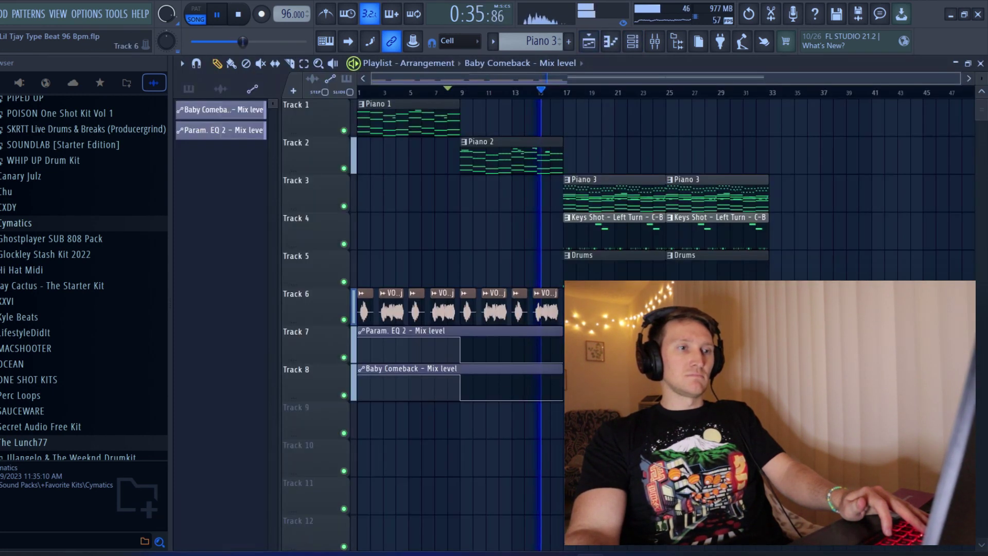